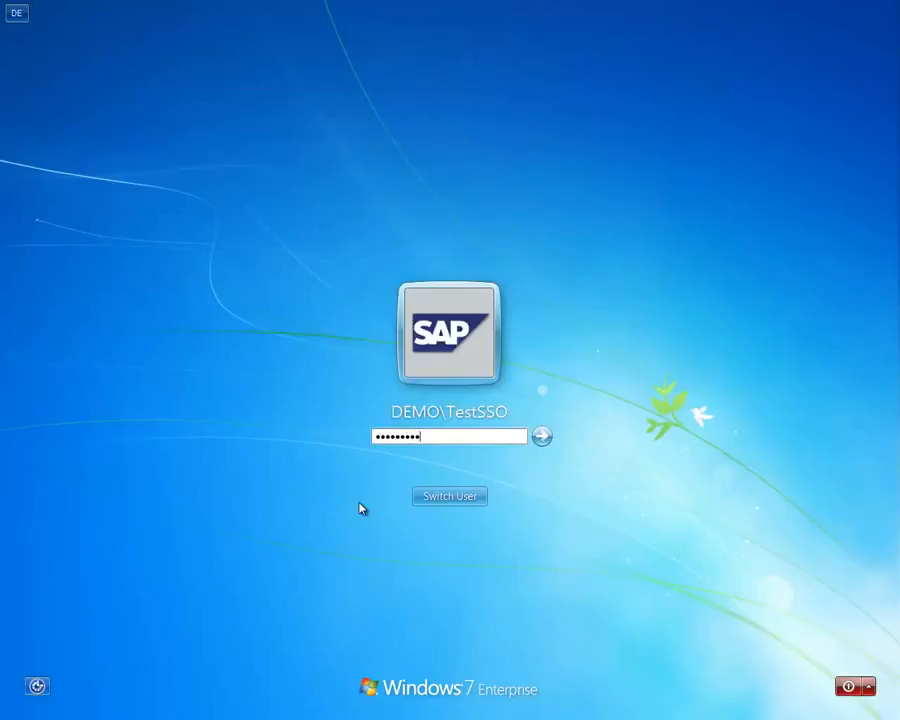
# Submit the domain test user's password to log on to Windows.
pyautogui.press('Return')
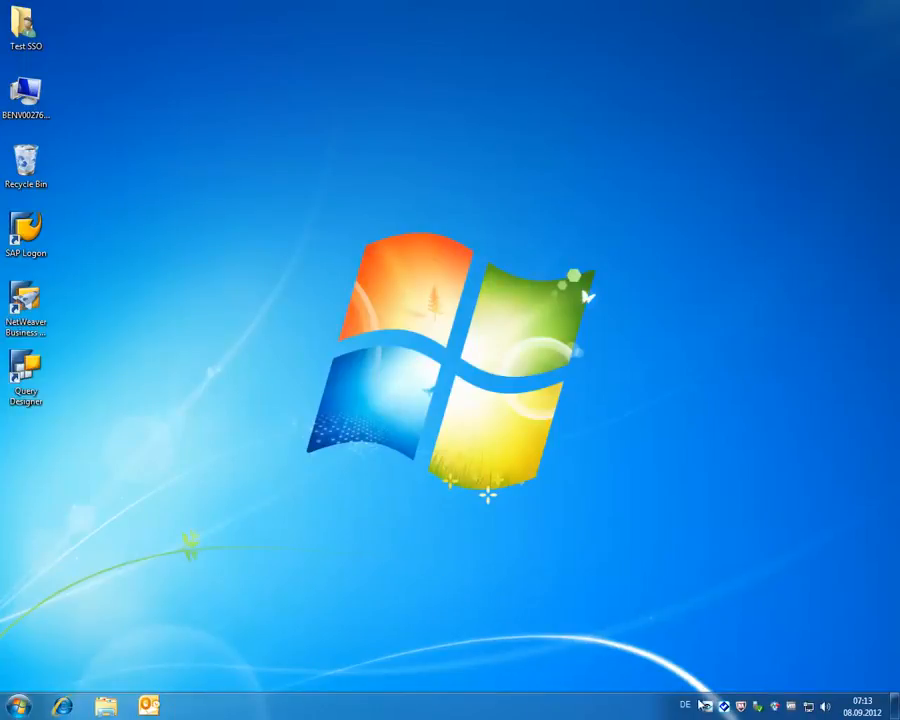
# Check the Secure Login client certificates, then start SAP Logon.
pyautogui.click(726, 712)
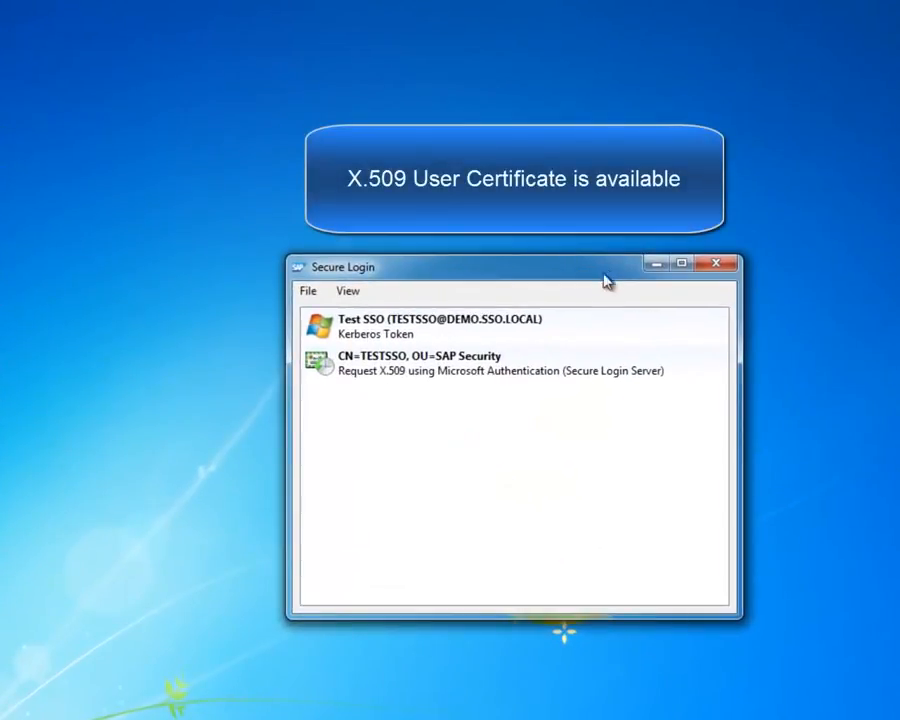
pyautogui.click(657, 265)
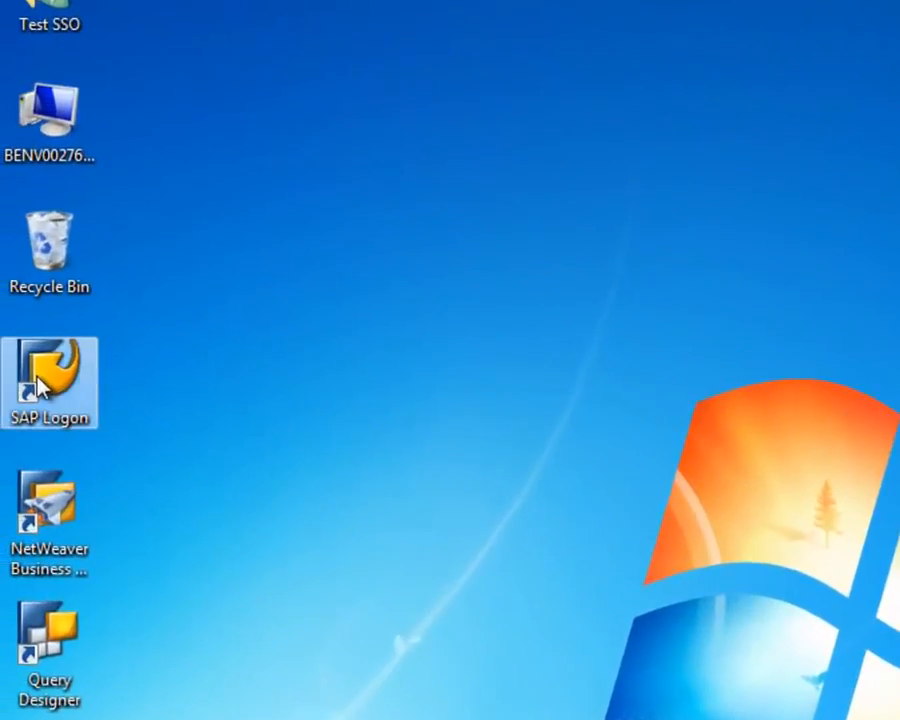
pyautogui.doubleClick(8, 345)
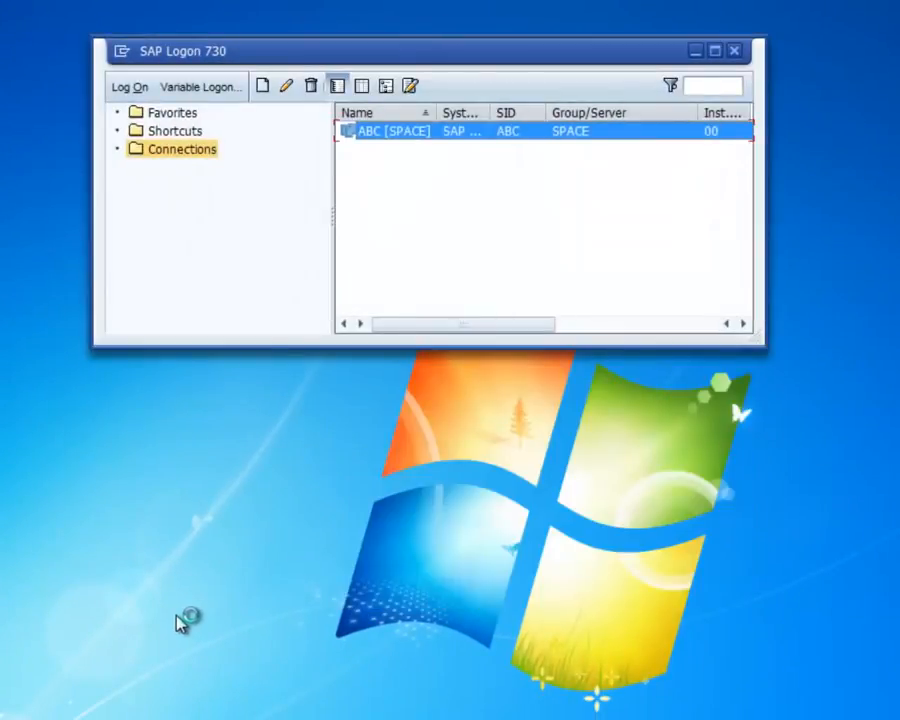
# Activate Secure Network Communication for the ABC [SPACE] connection and log on to it.
pyautogui.rightClick(391, 133)
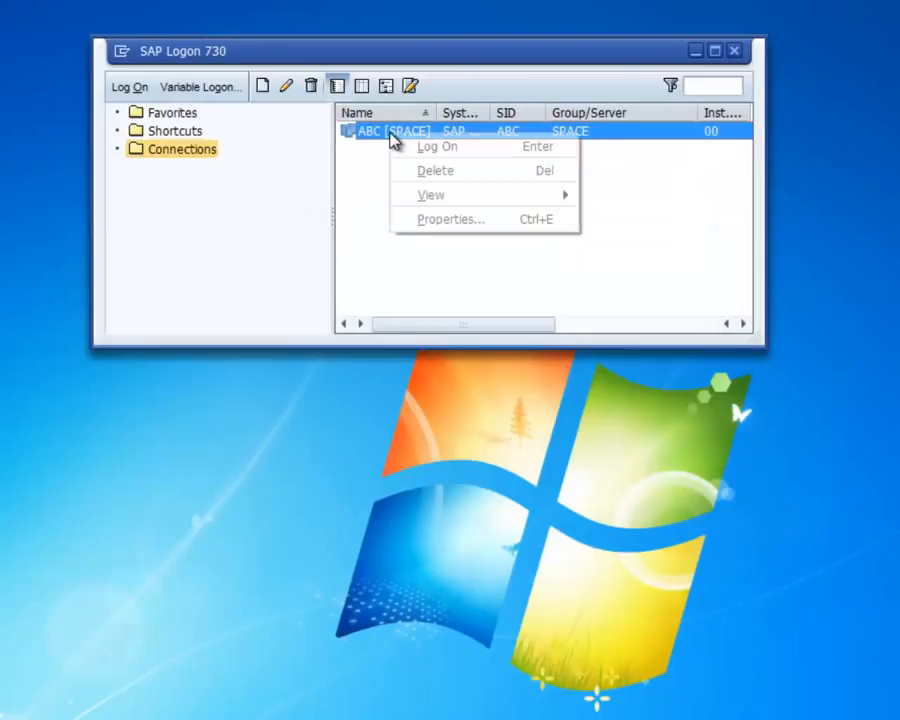
pyautogui.click(452, 221)
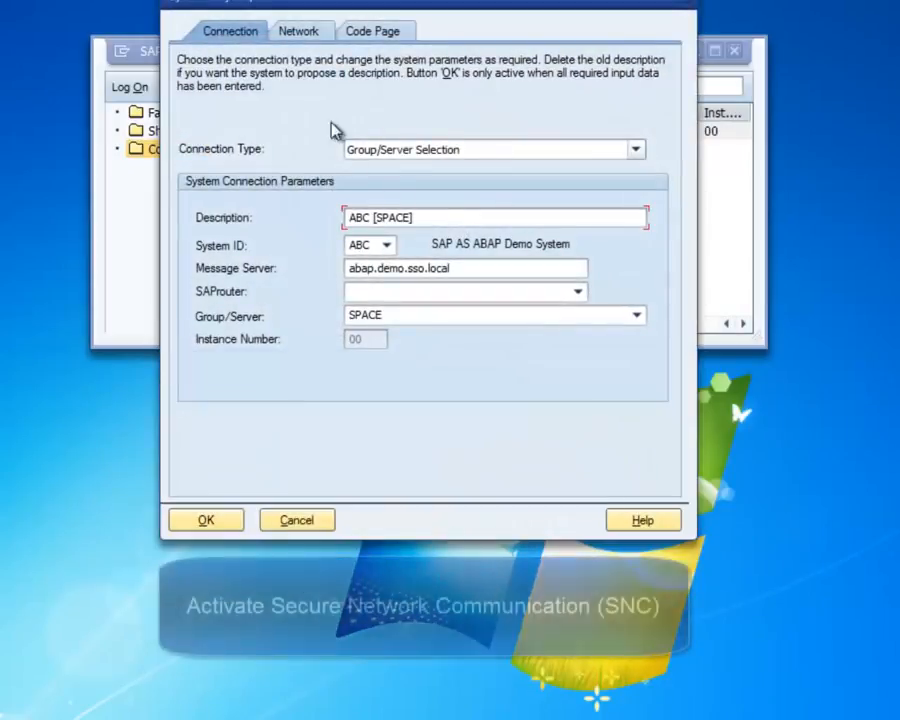
pyautogui.click(295, 32)
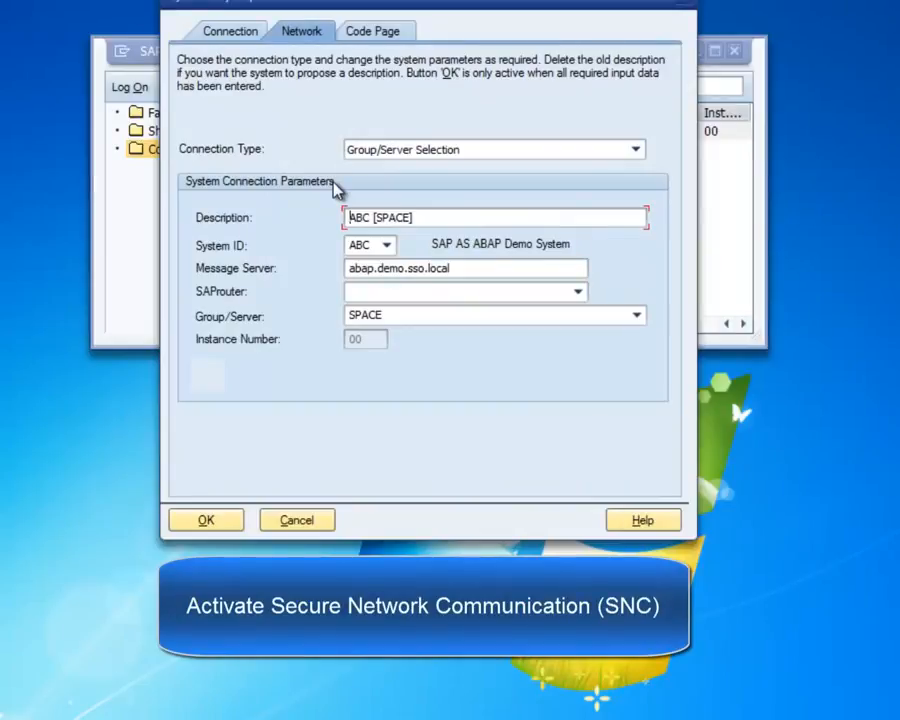
pyautogui.click(200, 142)
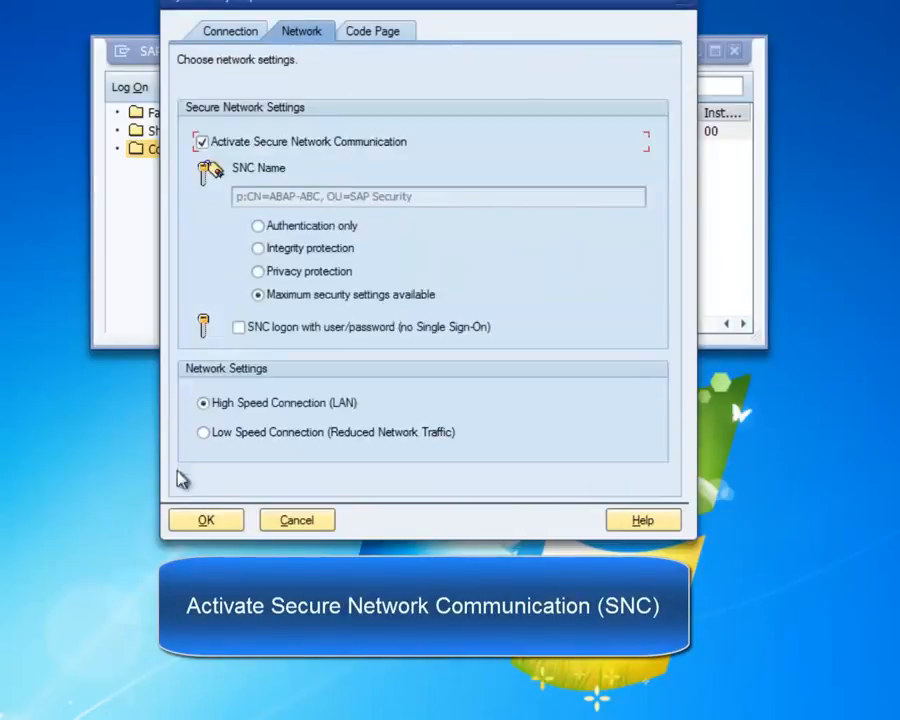
pyautogui.click(182, 524)
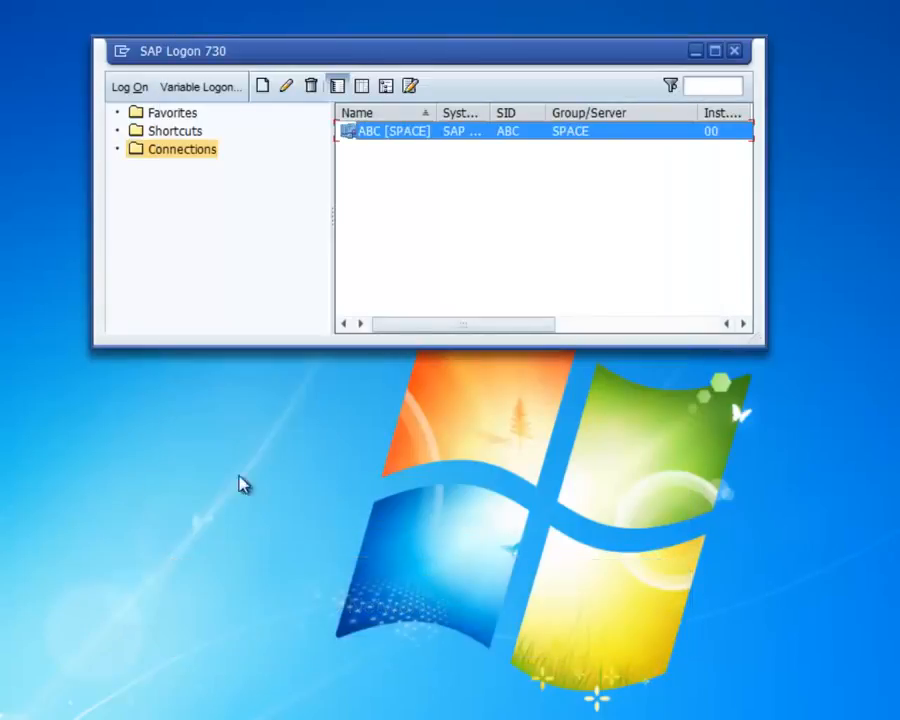
pyautogui.doubleClick(371, 133)
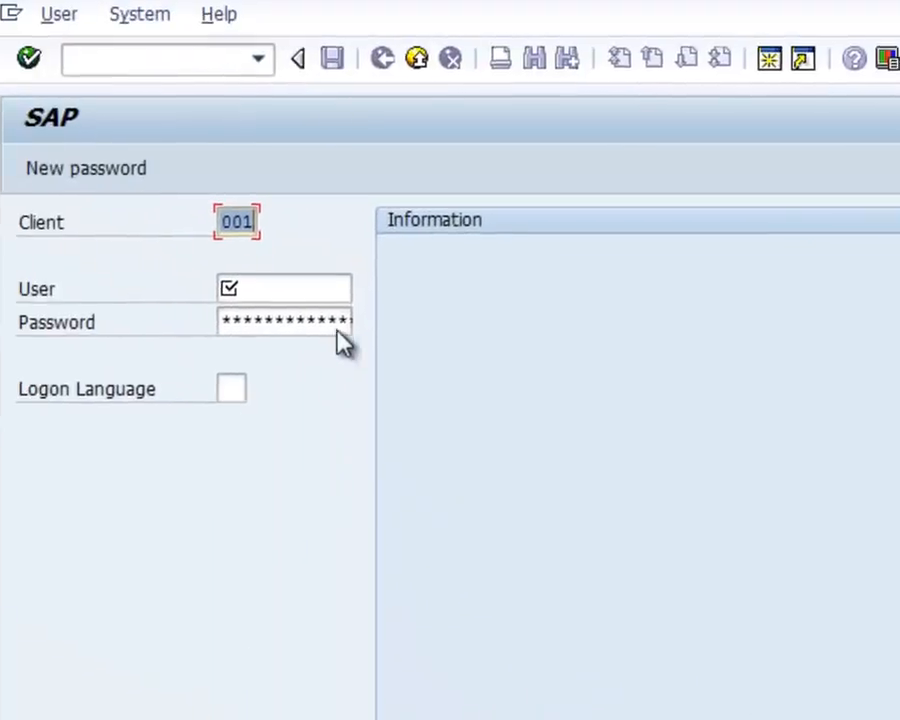
# Log on to client 001 as user Admin with the administrator password.
pyautogui.click(334, 311)
pyautogui.write('Admin')
pyautogui.press('Tab')
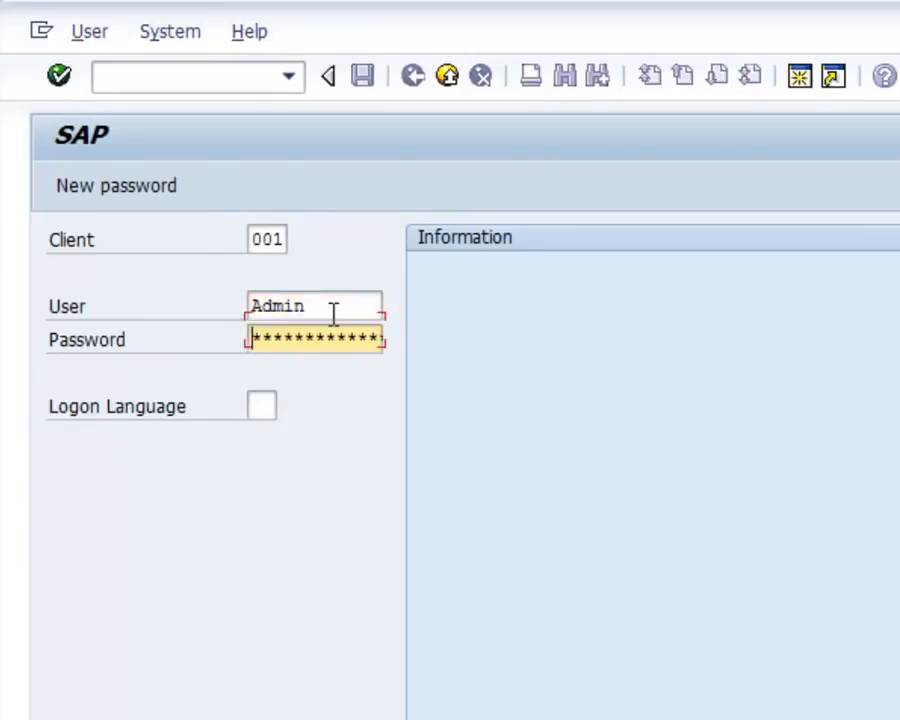
pyautogui.write('*******')
pyautogui.press('Return')
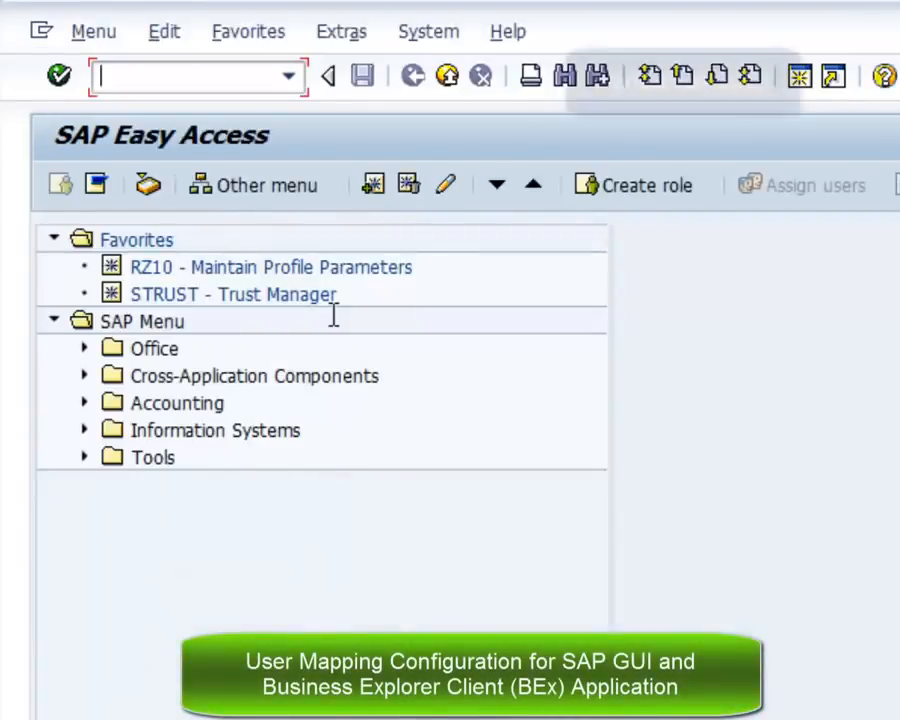
# Open user TESTSSO in SU01 for editing and show its SNC settings.
pyautogui.write('S')
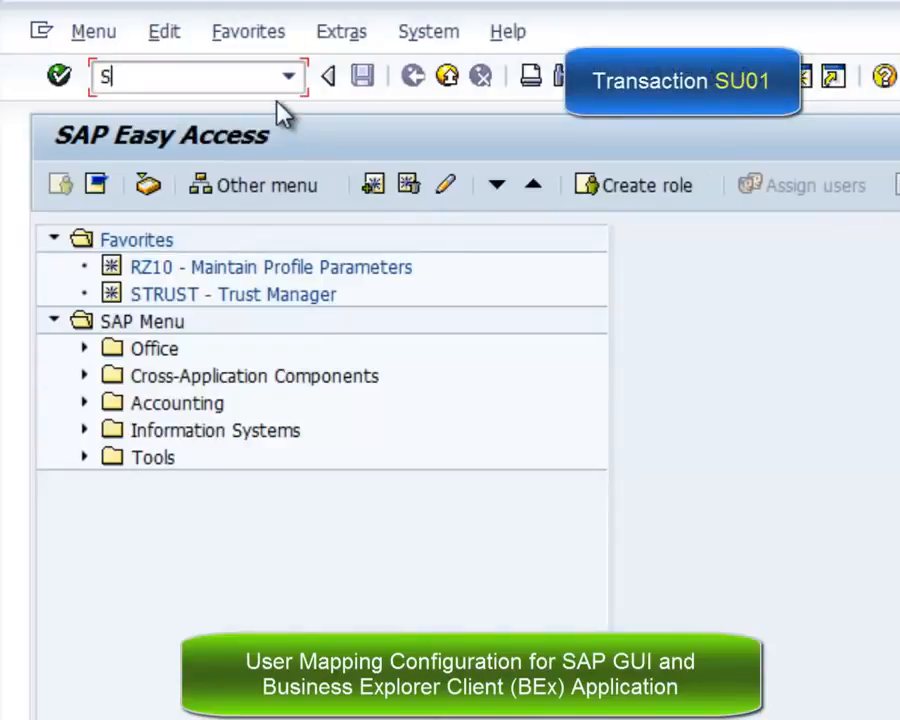
pyautogui.write('u01')
pyautogui.press('Return')
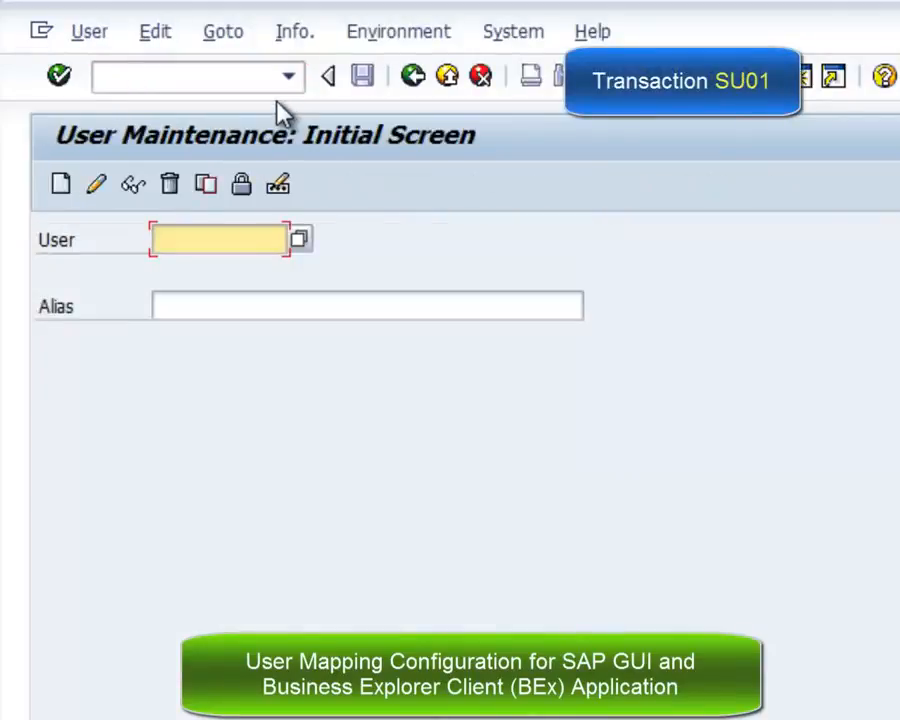
pyautogui.write('TES')
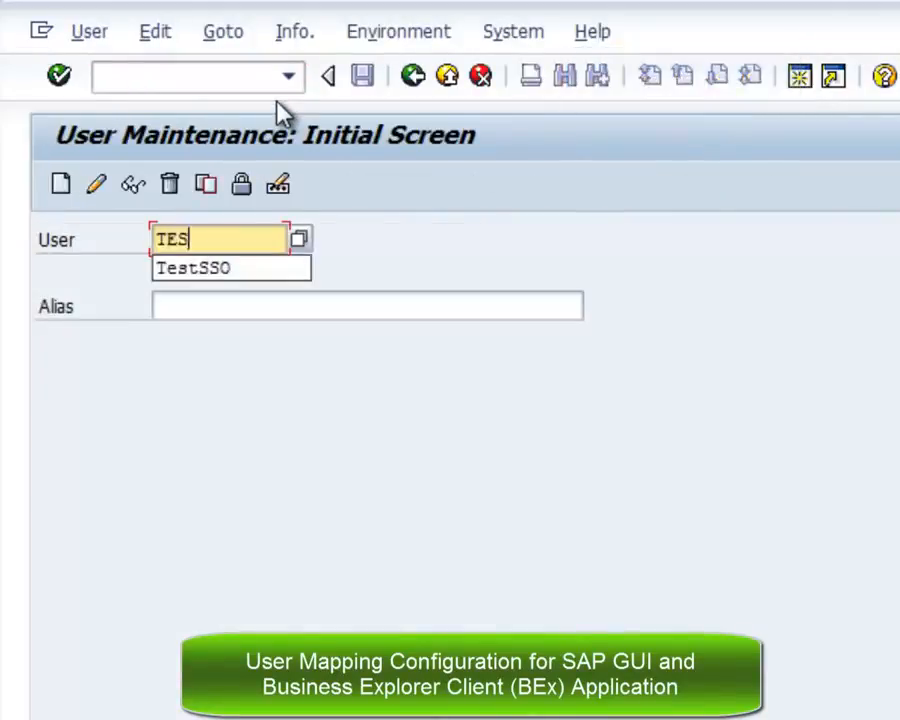
pyautogui.write('TSSO')
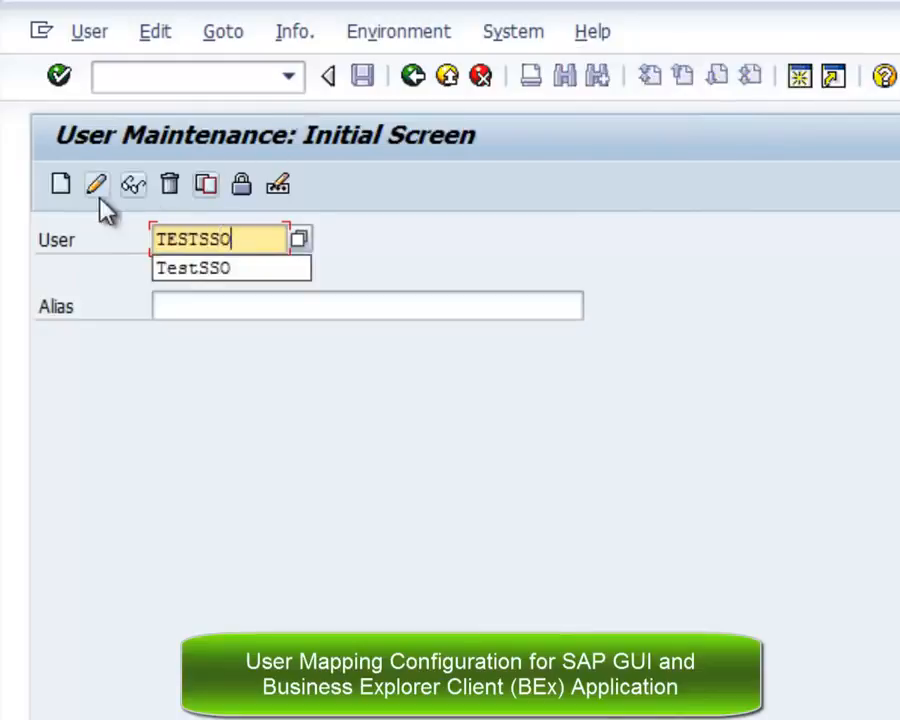
pyautogui.click(97, 186)
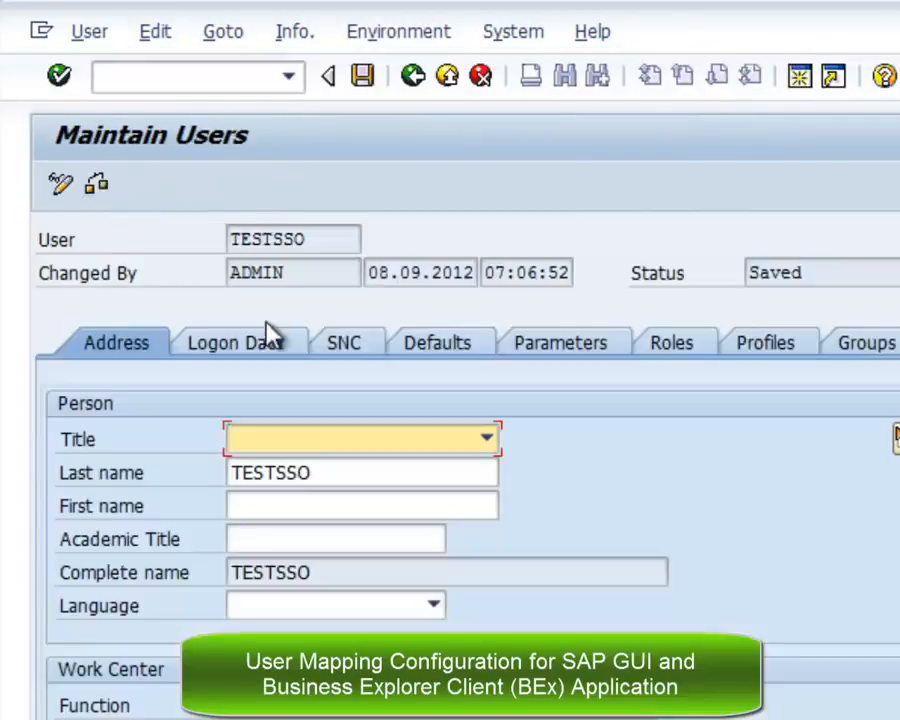
pyautogui.click(370, 354)
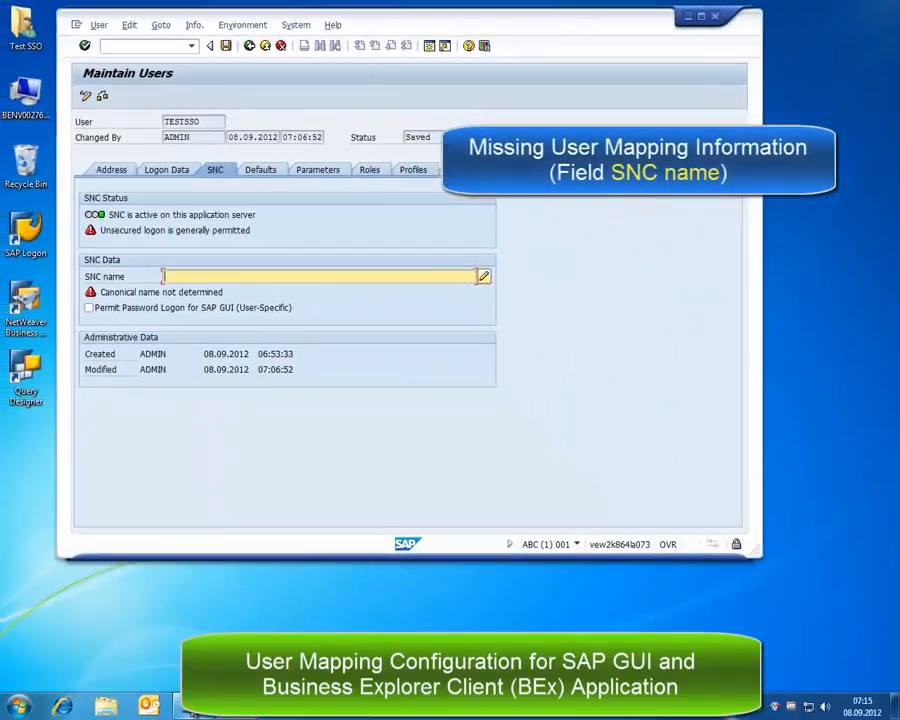
# Set TESTSSO's SNC name to p:CN=TESTSSO, OU=SAP Security from the Secure Login certificate and save.
pyautogui.click(193, 710)
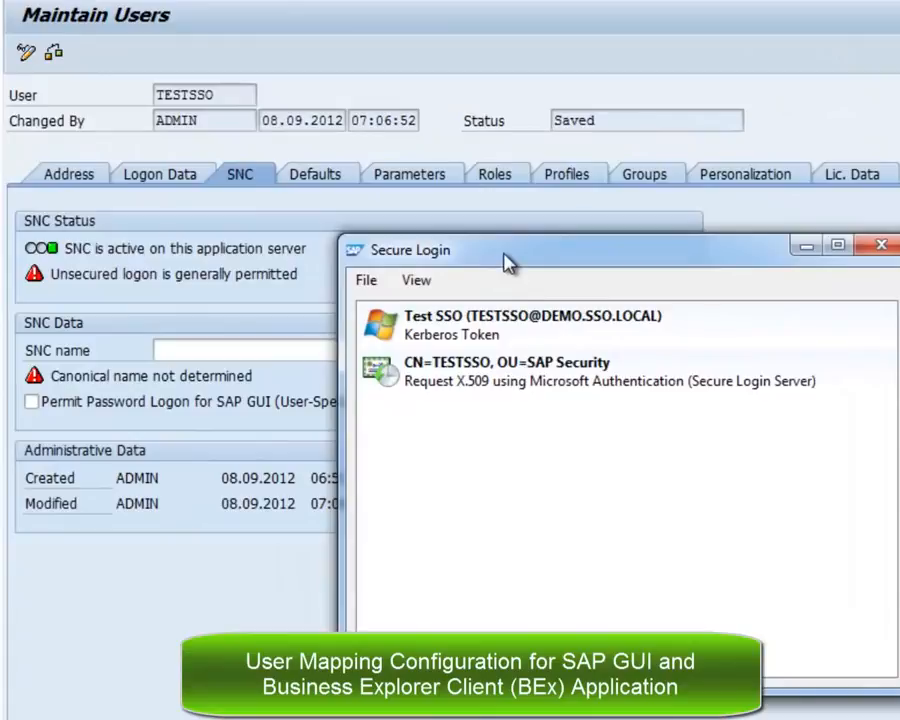
pyautogui.moveTo(377, 219); pyautogui.dragTo(418, 224)
pyautogui.moveTo(578, 270); pyautogui.dragTo(714, 256)
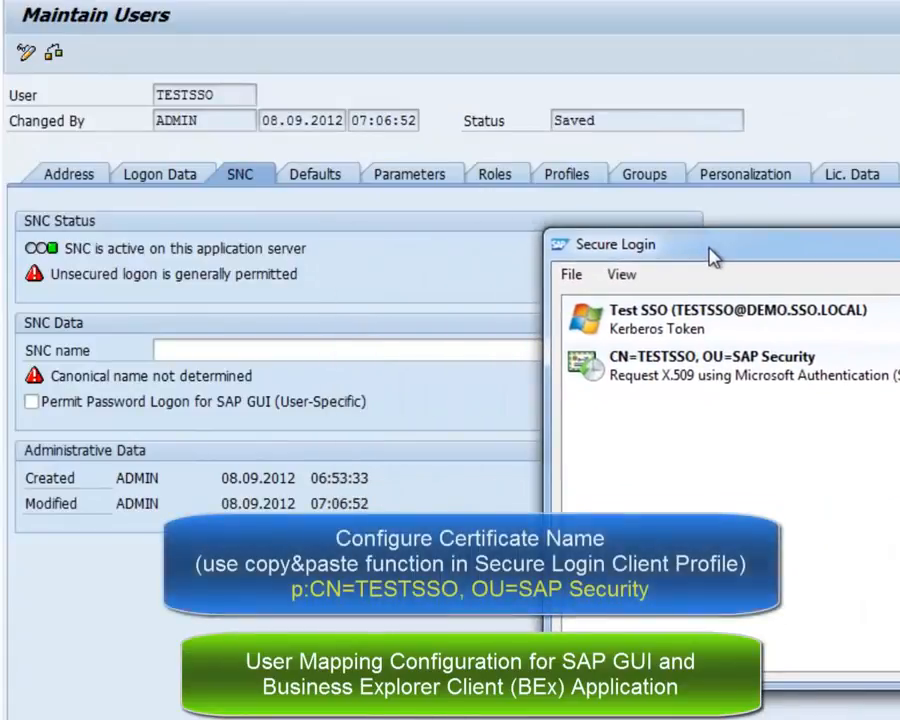
pyautogui.click(282, 349)
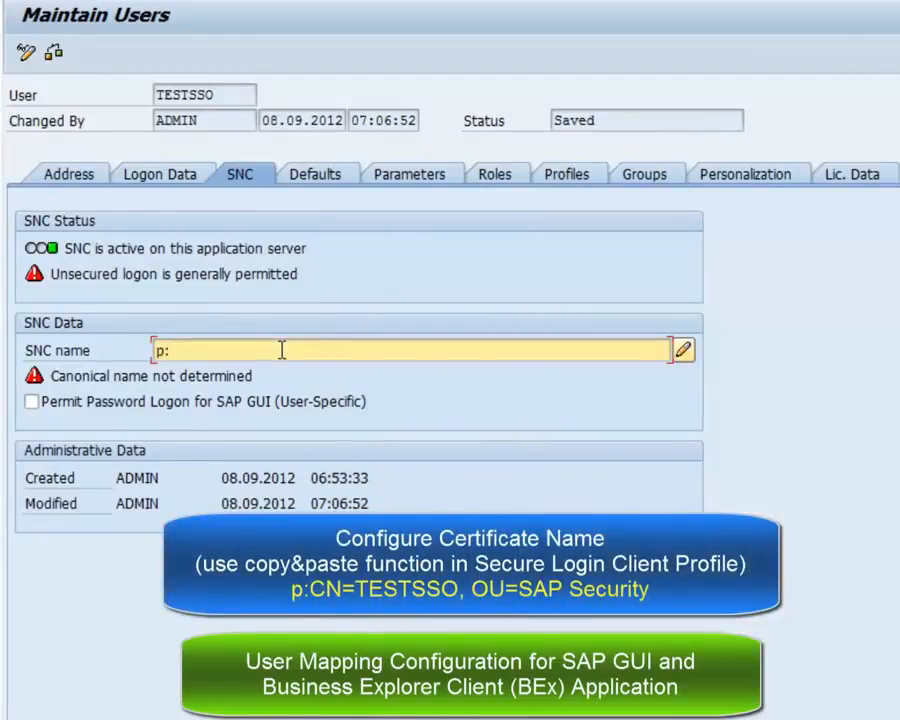
pyautogui.hotkey('alt', 'Tab')
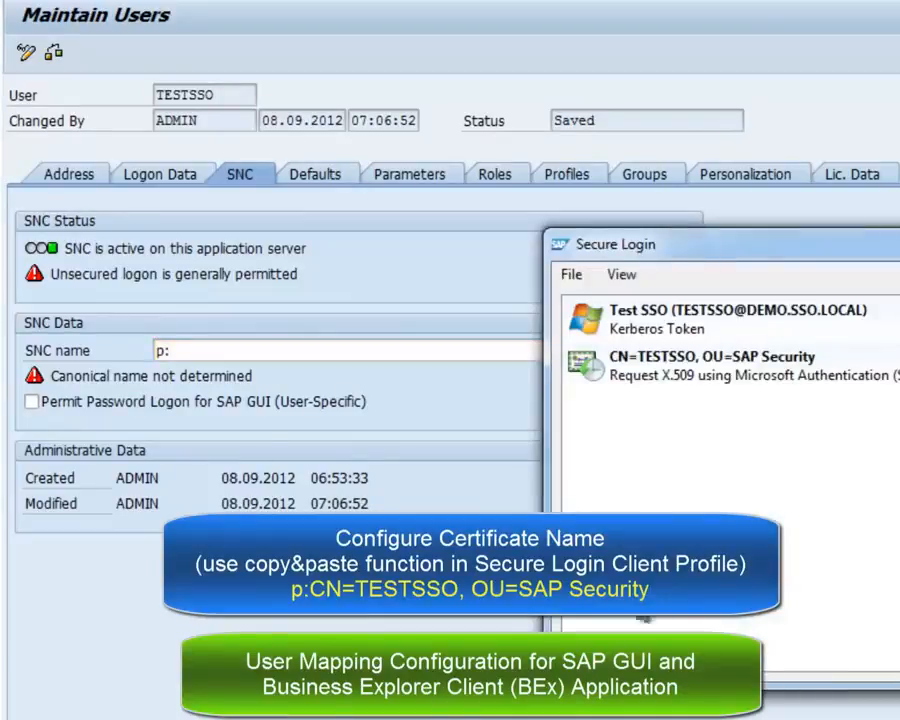
pyautogui.click(692, 382)
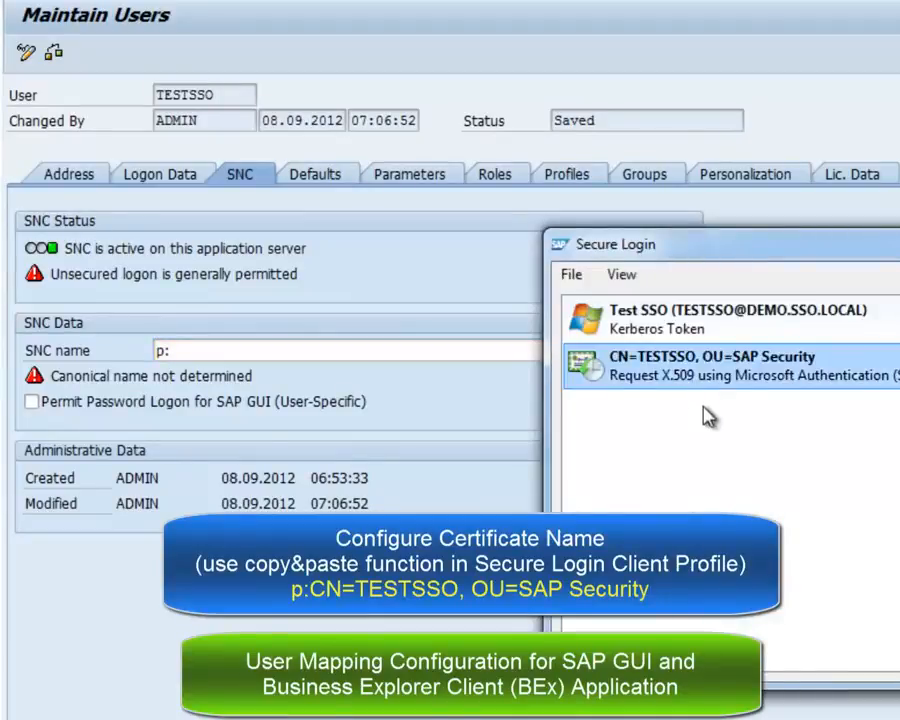
pyautogui.click(262, 349)
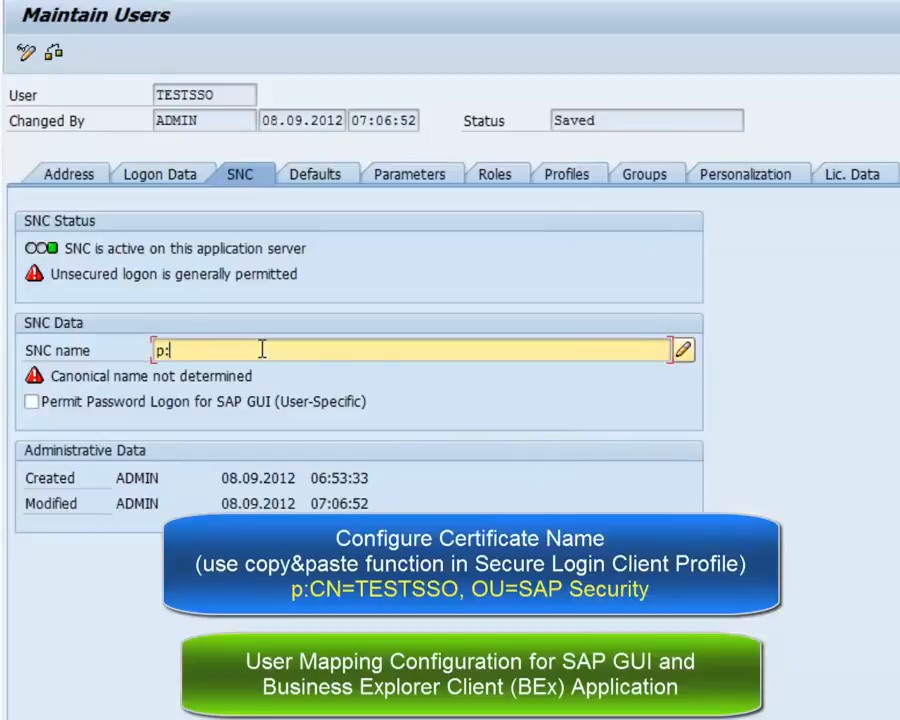
pyautogui.write('CN=TESTSSO, OU=SAP Security')
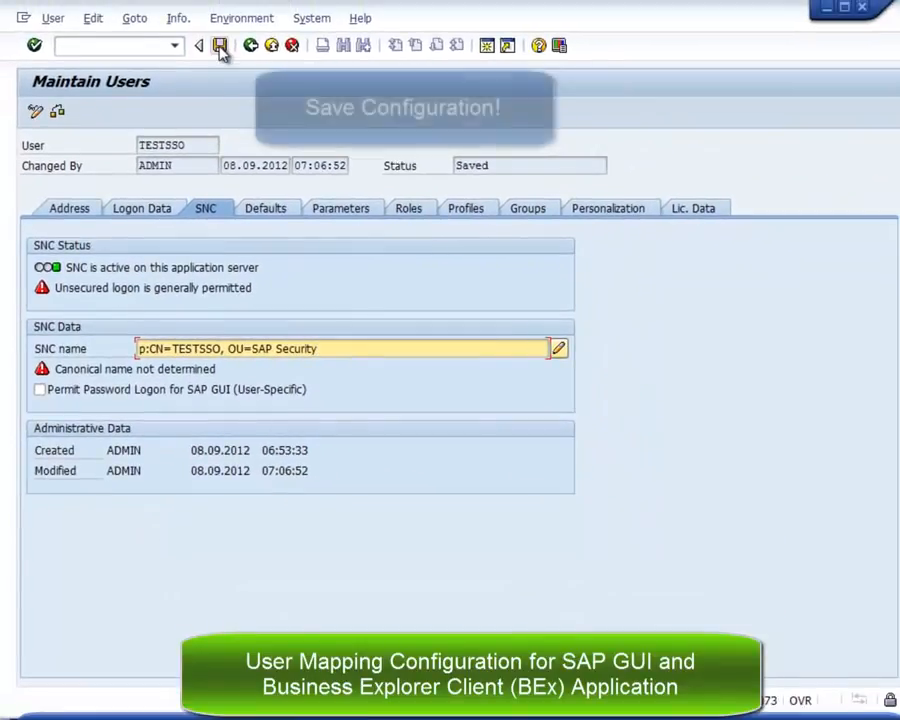
pyautogui.click(220, 46)
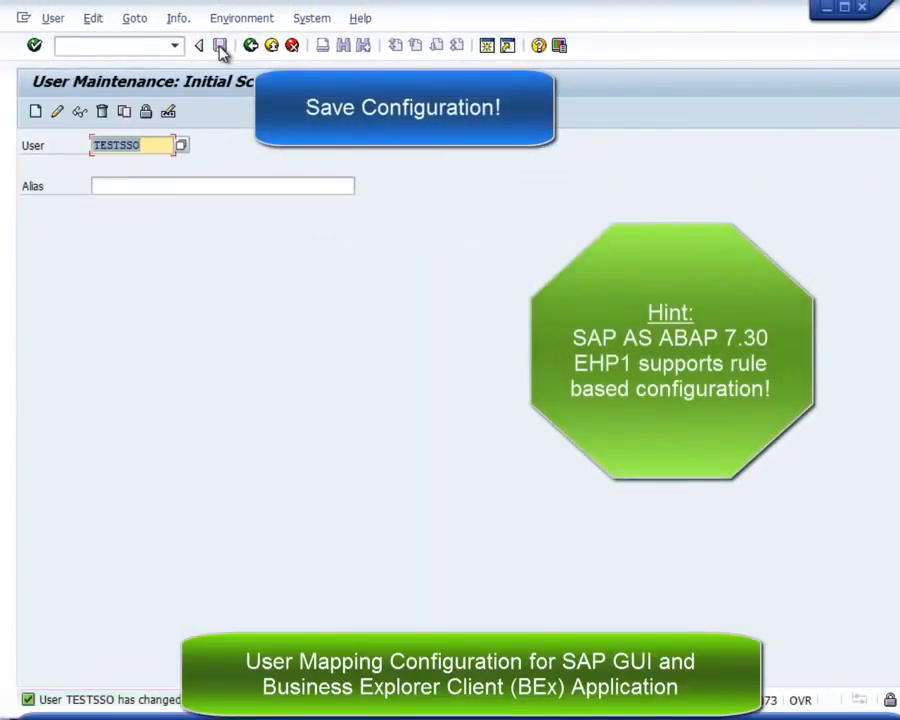
# Log off the SAP system, accepting that unsaved data is lost.
pyautogui.click(271, 46)
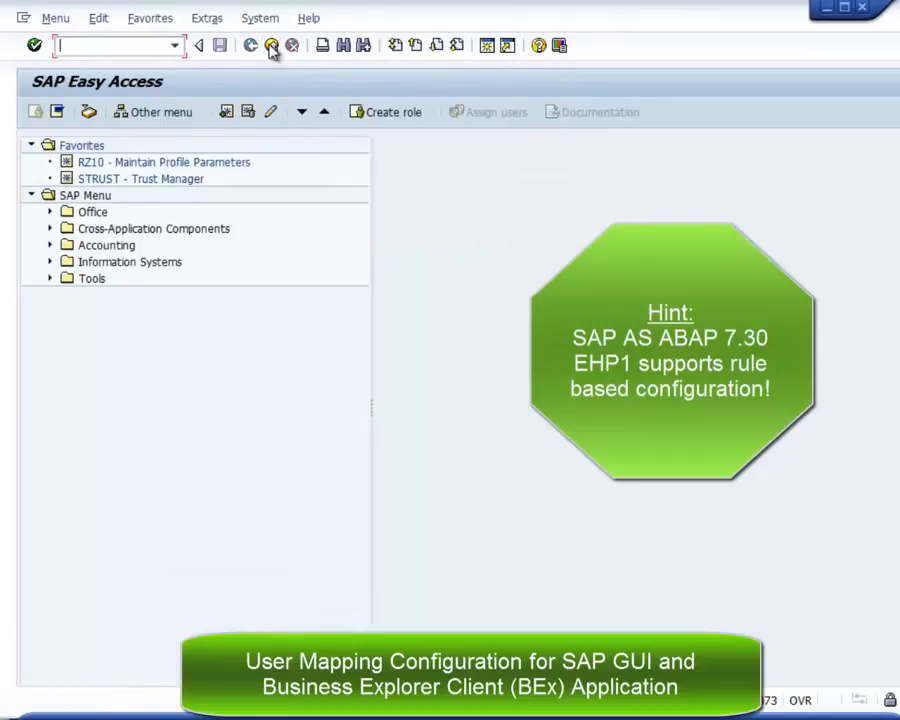
pyautogui.click(271, 46)
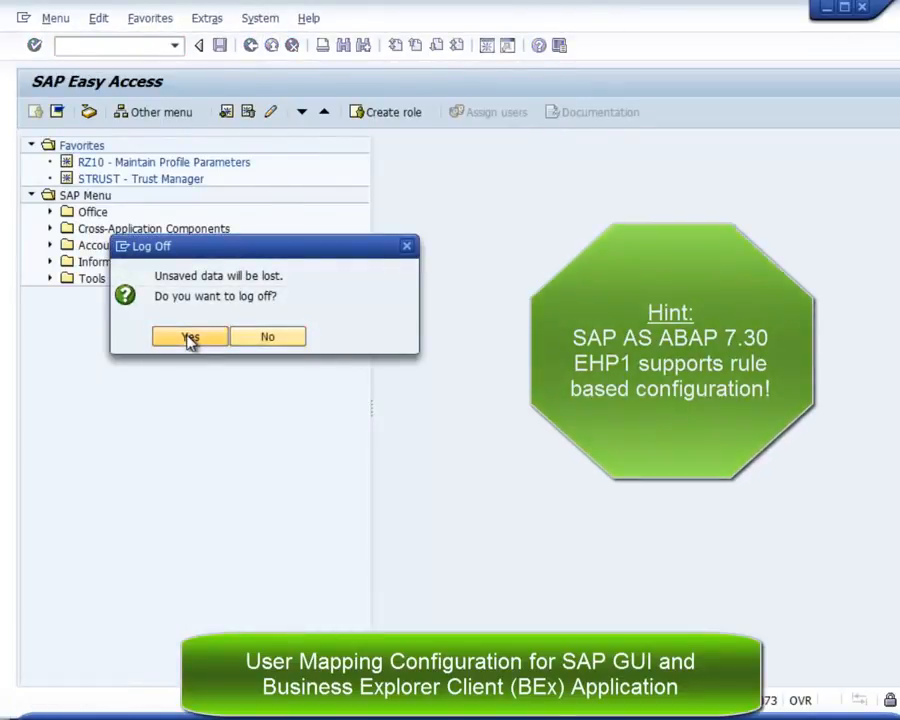
pyautogui.click(190, 338)
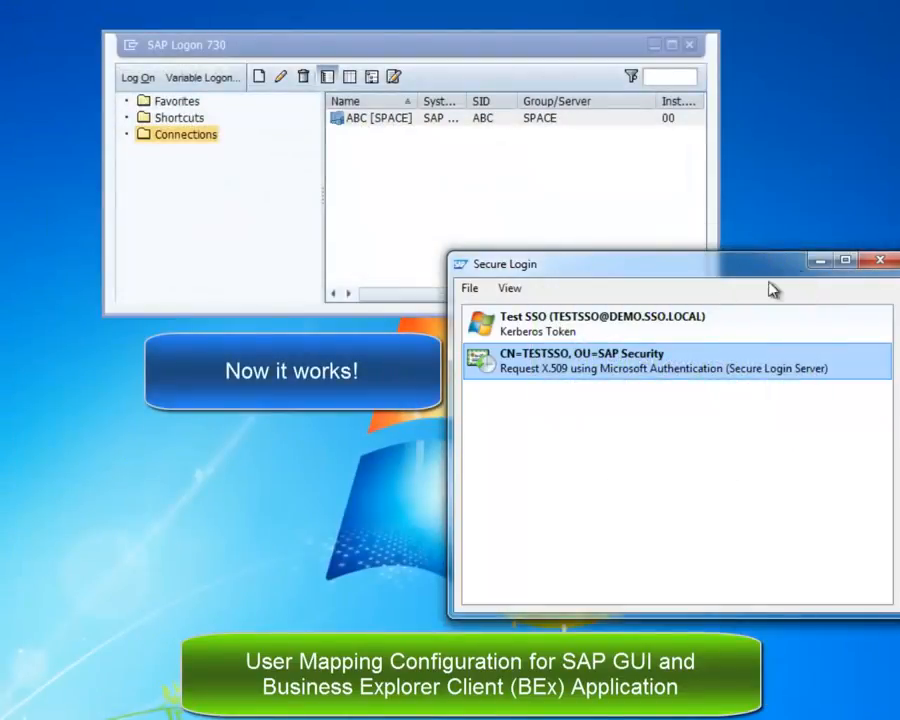
# Sign on to ABC [SPACE] via SNC single sign-on as TESTSSO, log off, and minimize SAP Logon.
pyautogui.click(820, 262)
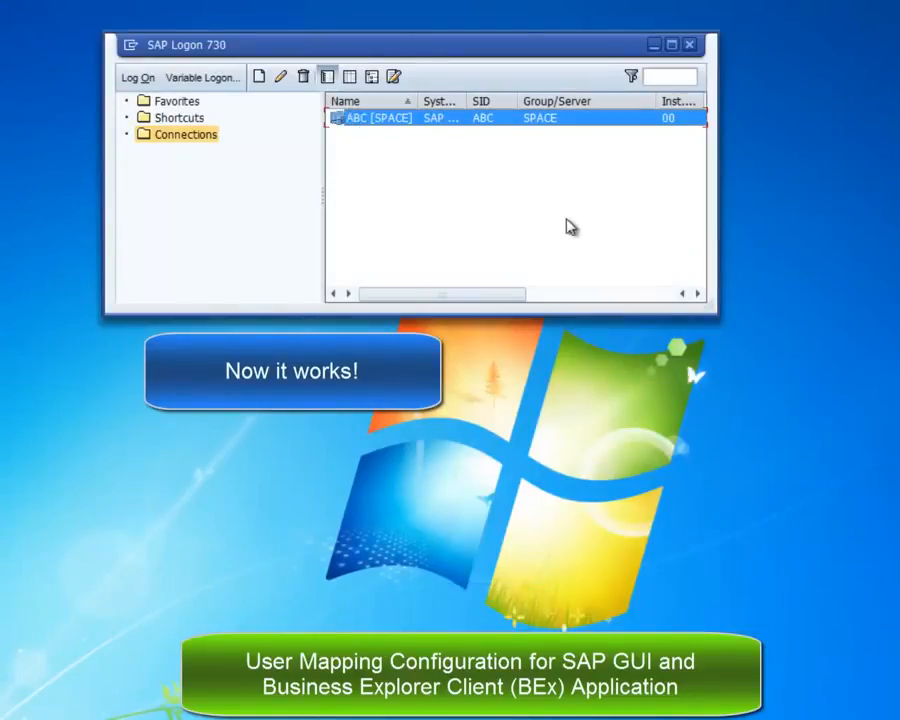
pyautogui.press('Return')
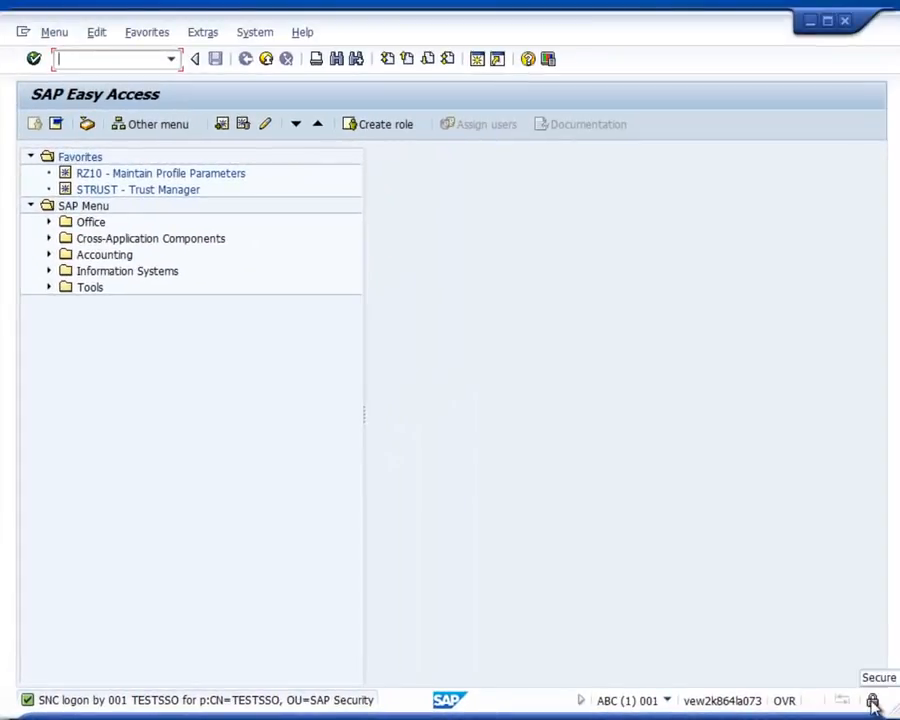
pyautogui.click(266, 58)
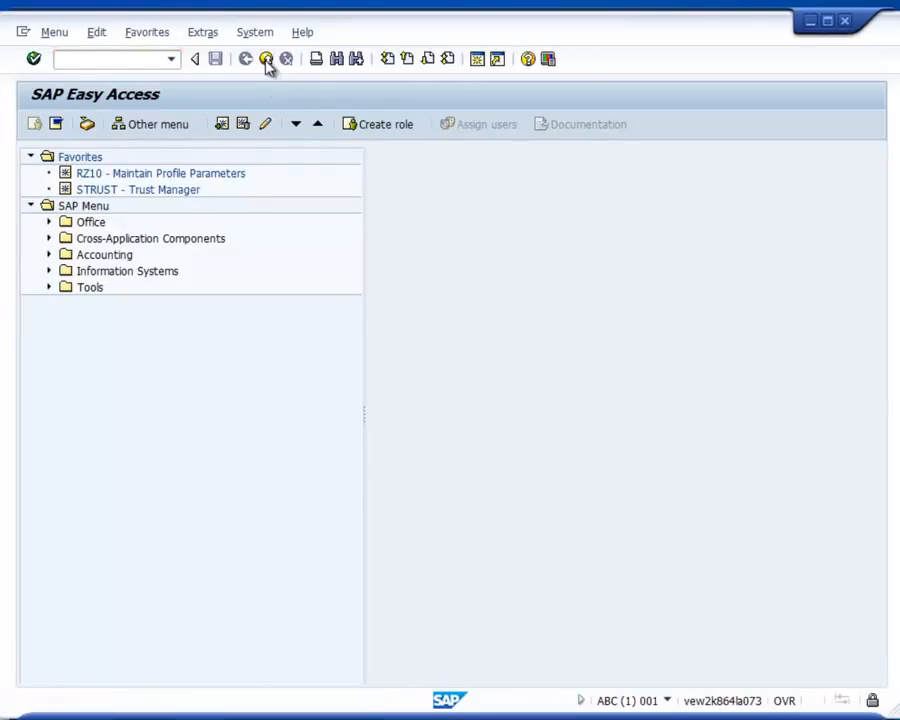
pyautogui.click(203, 347)
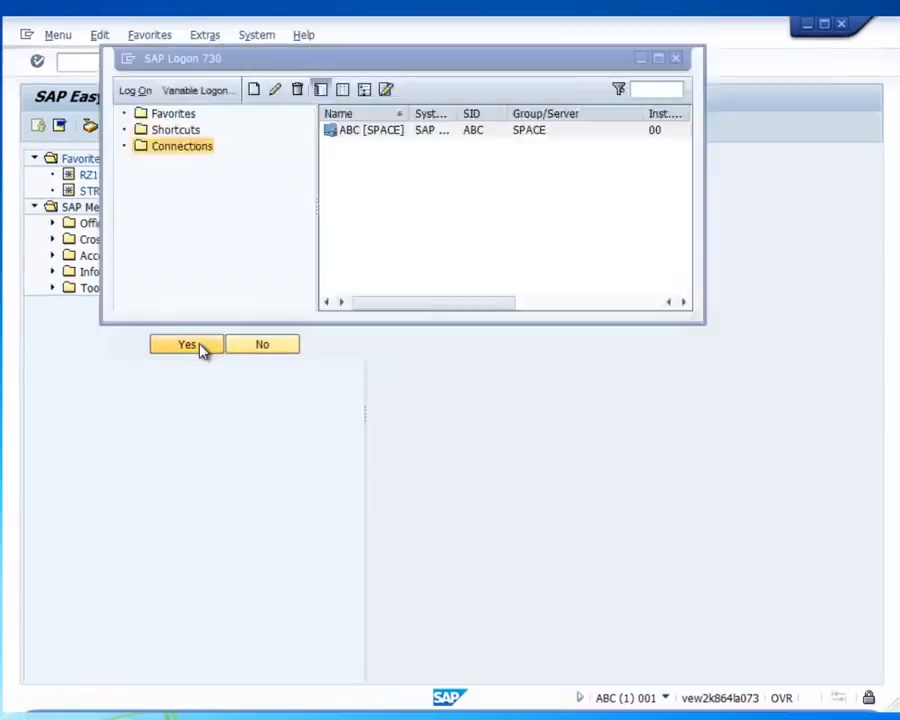
pyautogui.click(640, 60)
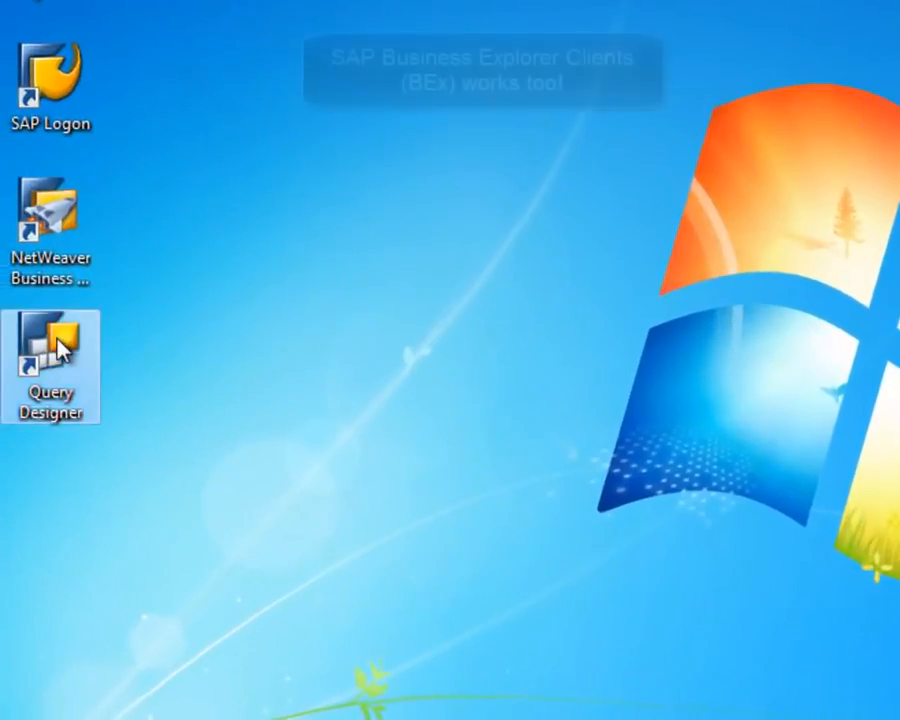
# Launch Query Designer, log on to ABC [SPACE] without a password, then close it.
pyautogui.doubleClick(58, 348)
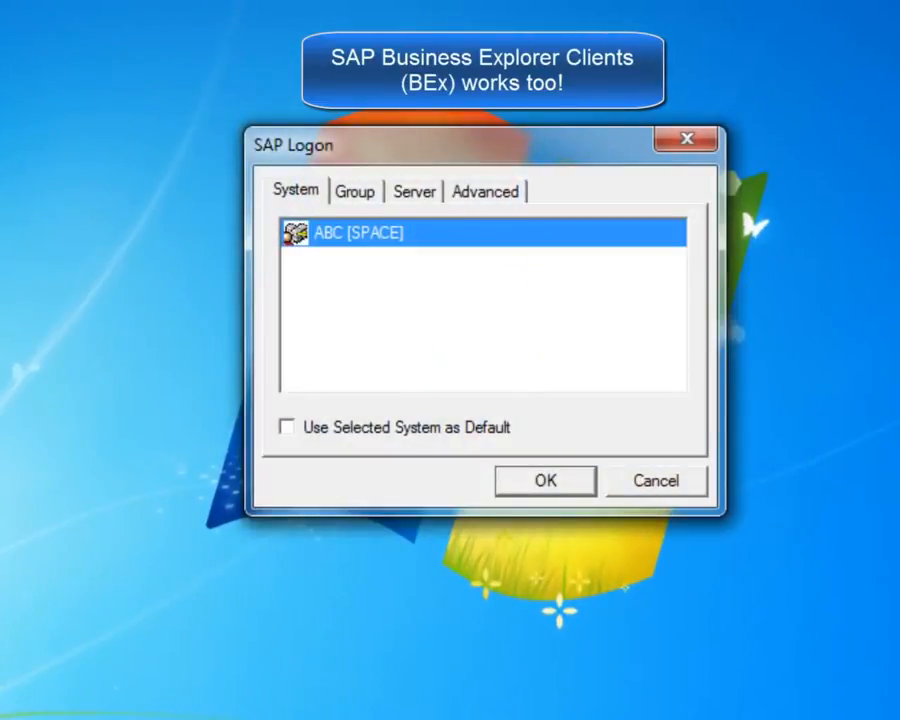
pyautogui.click(545, 481)
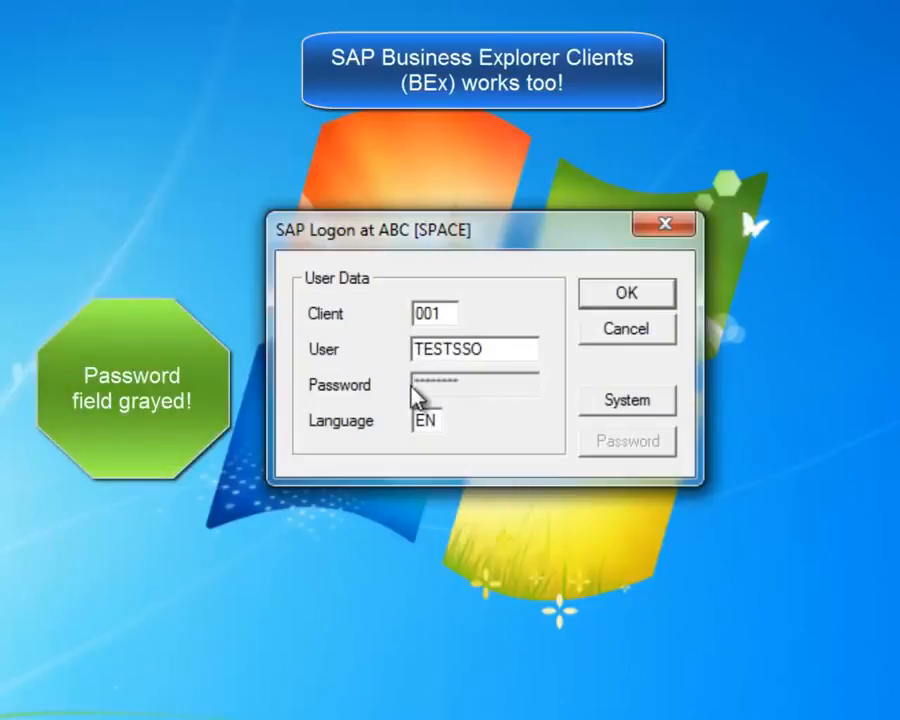
pyautogui.click(621, 298)
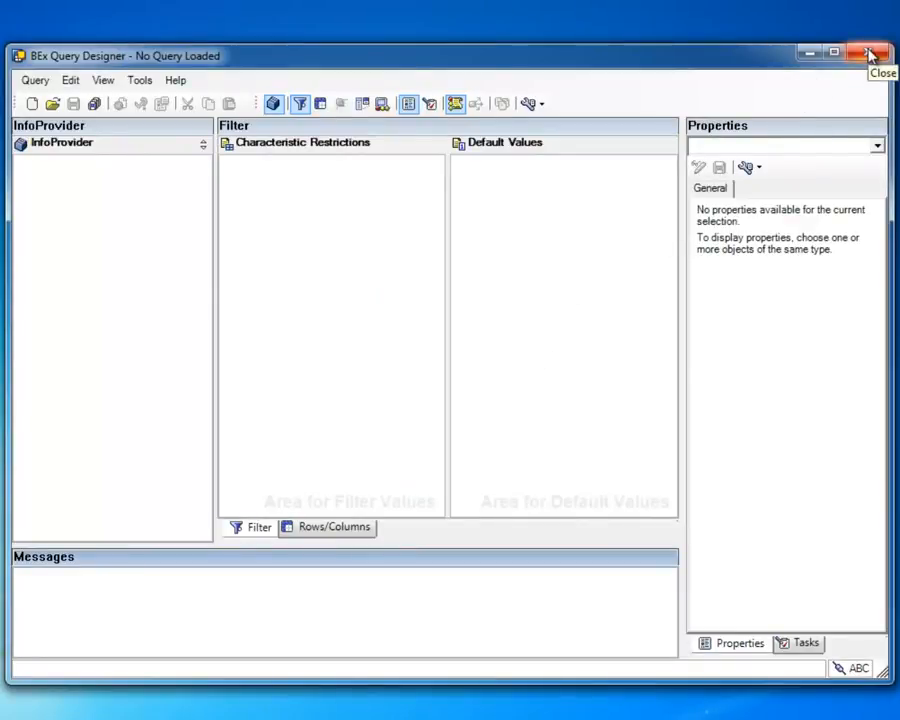
pyautogui.click(869, 55)
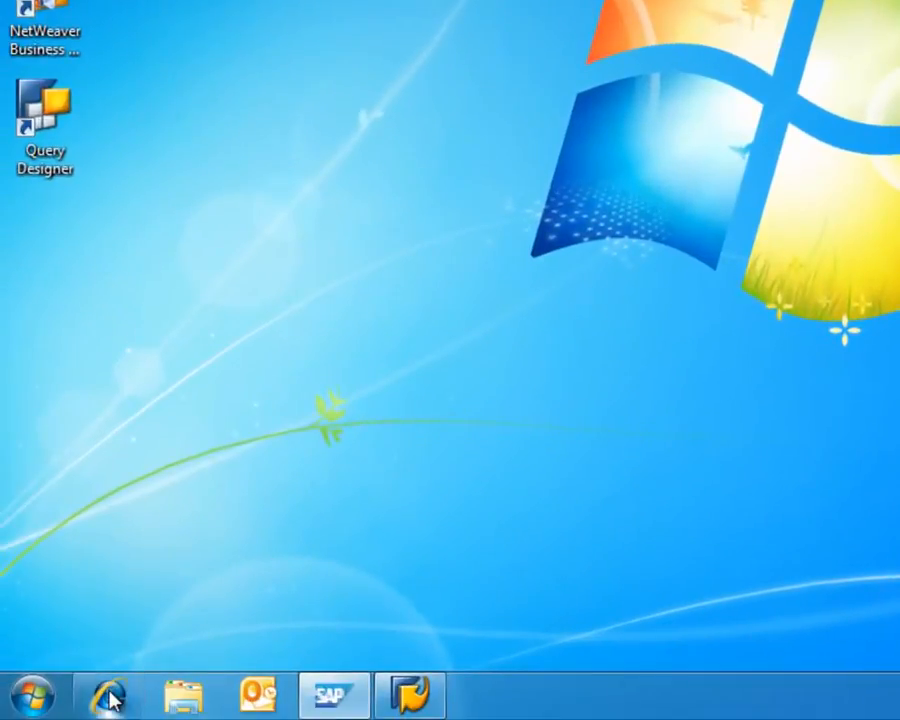
# Verify the TESTSSO certificate in Internet Explorer's Personal certificate store, then close Internet Options.
pyautogui.click(138, 694)
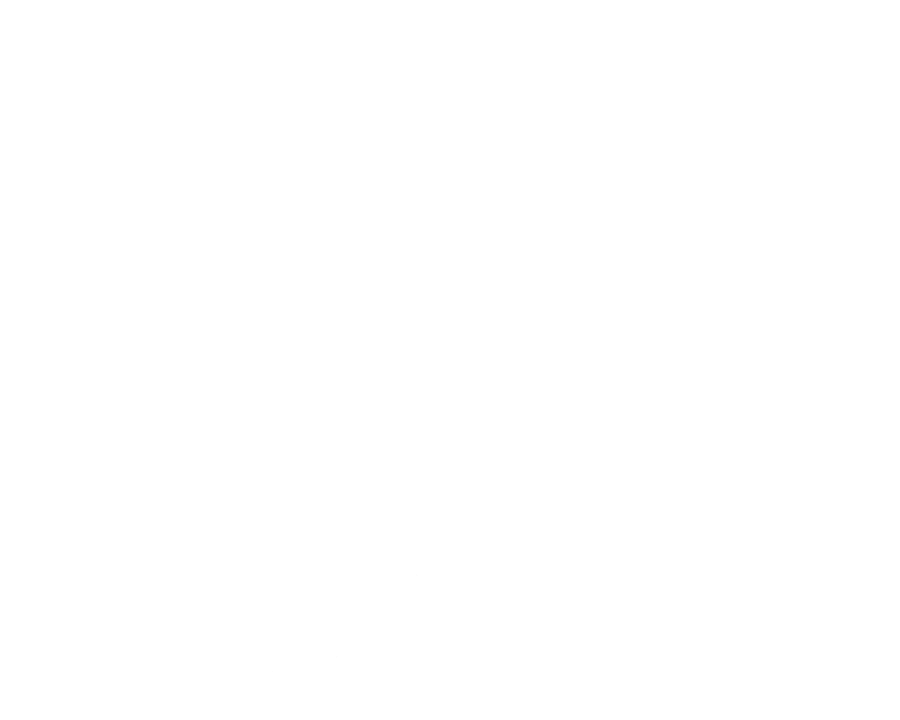
pyautogui.click(817, 104)
pyautogui.click(745, 433)
pyautogui.click(199, 53)
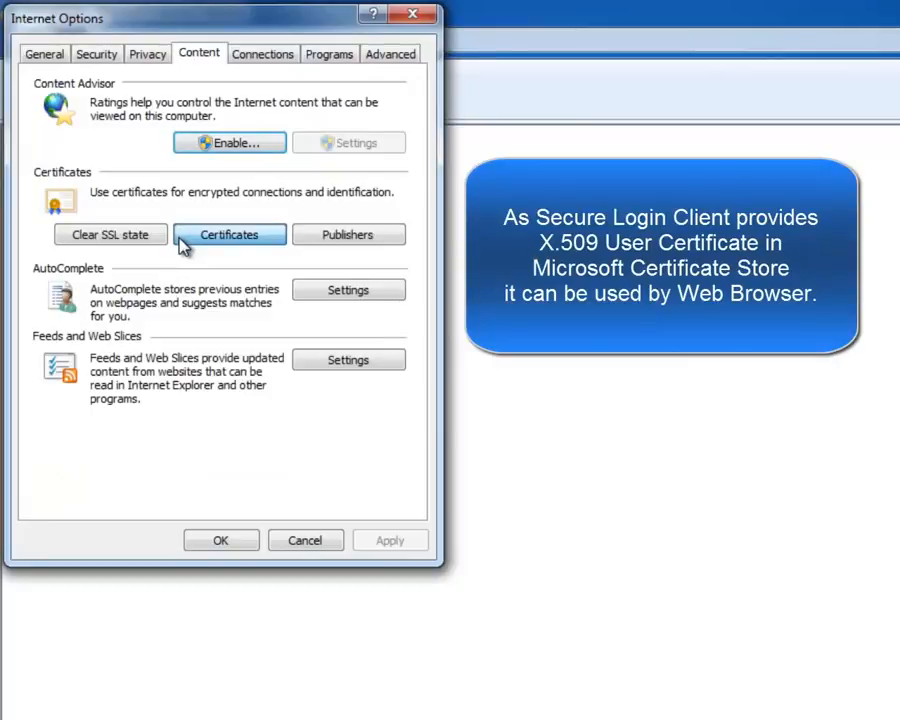
pyautogui.click(229, 234)
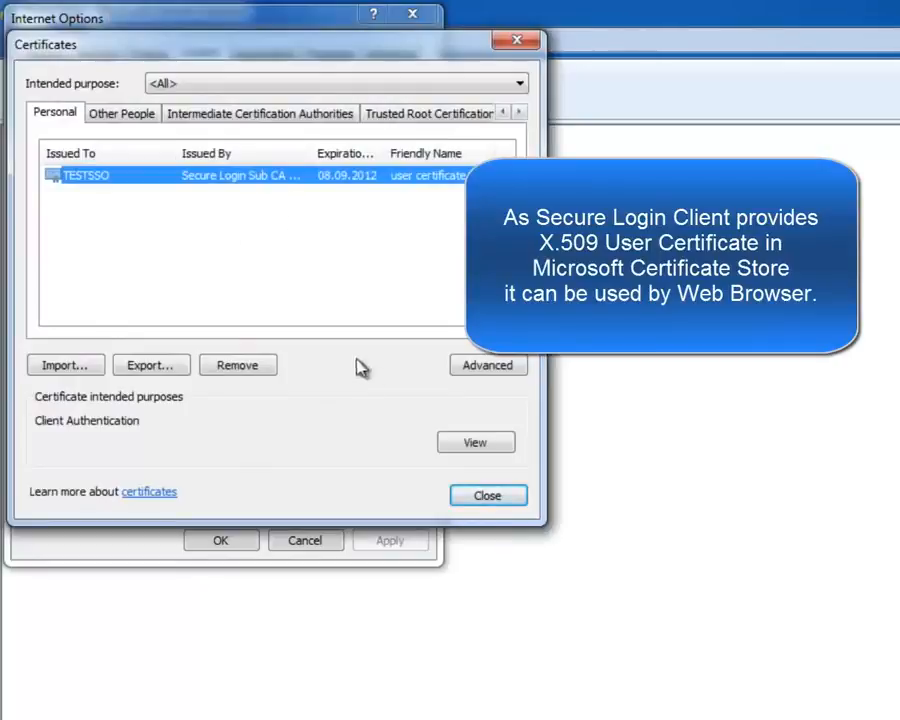
pyautogui.click(488, 500)
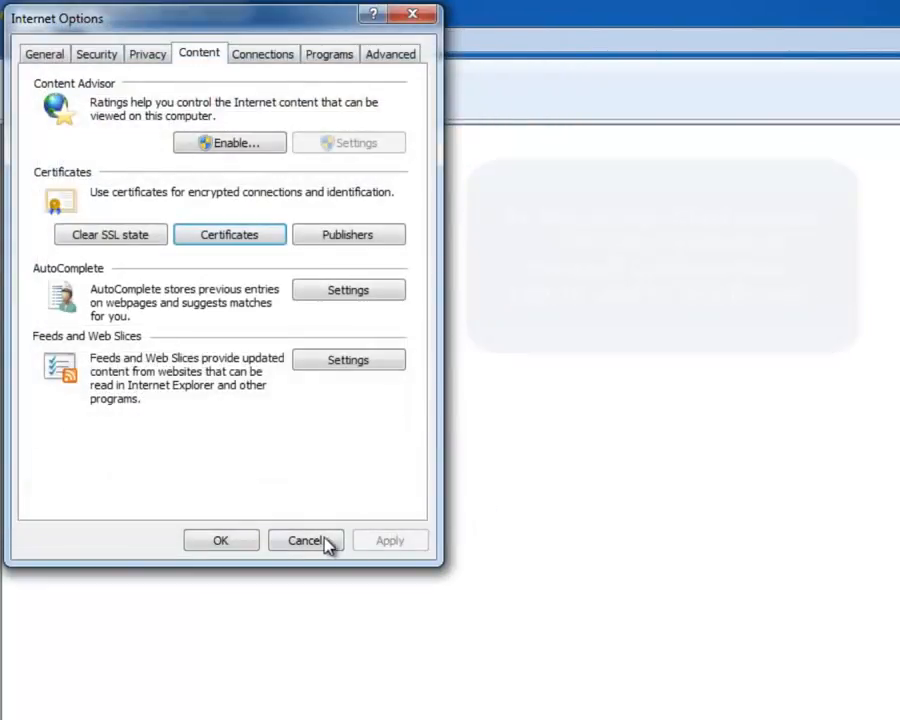
pyautogui.click(315, 542)
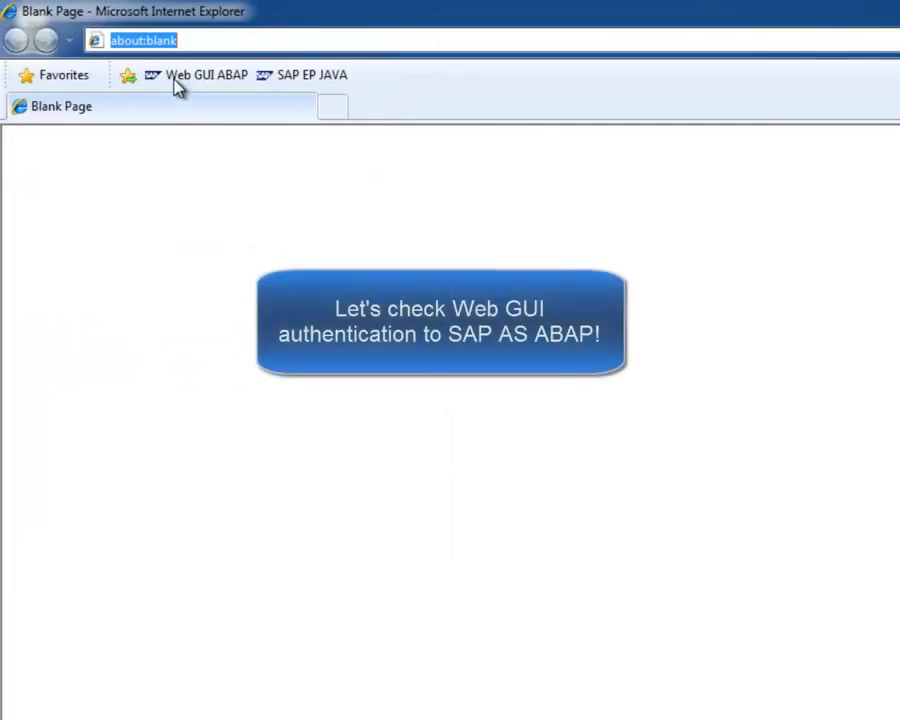
# Load the Web GUI ABAP favorite, which still demands user and password, then return to SAP Logon.
pyautogui.click(175, 80)
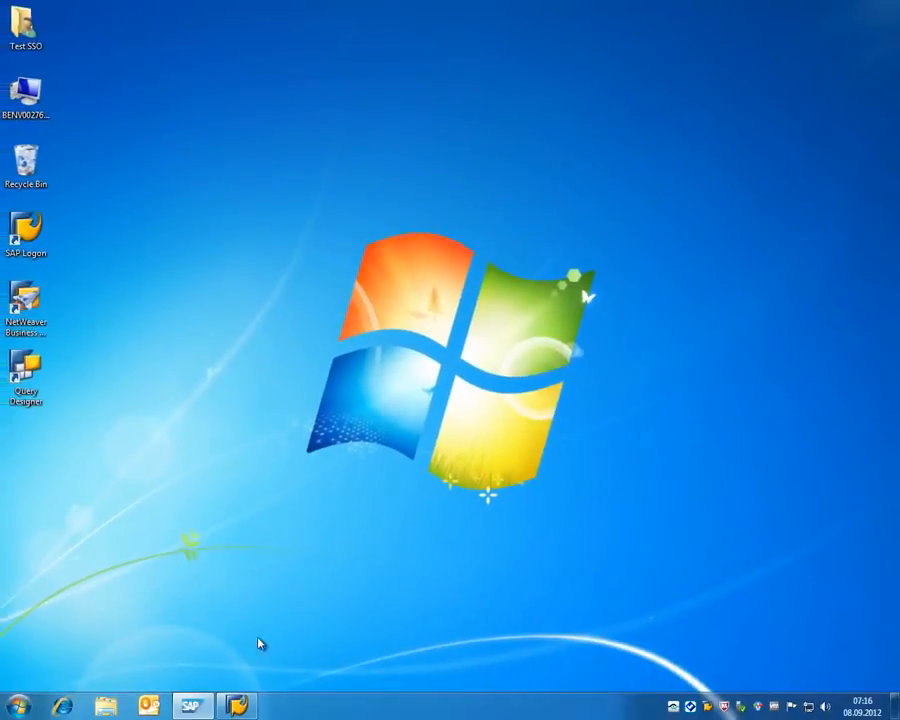
pyautogui.click(237, 706)
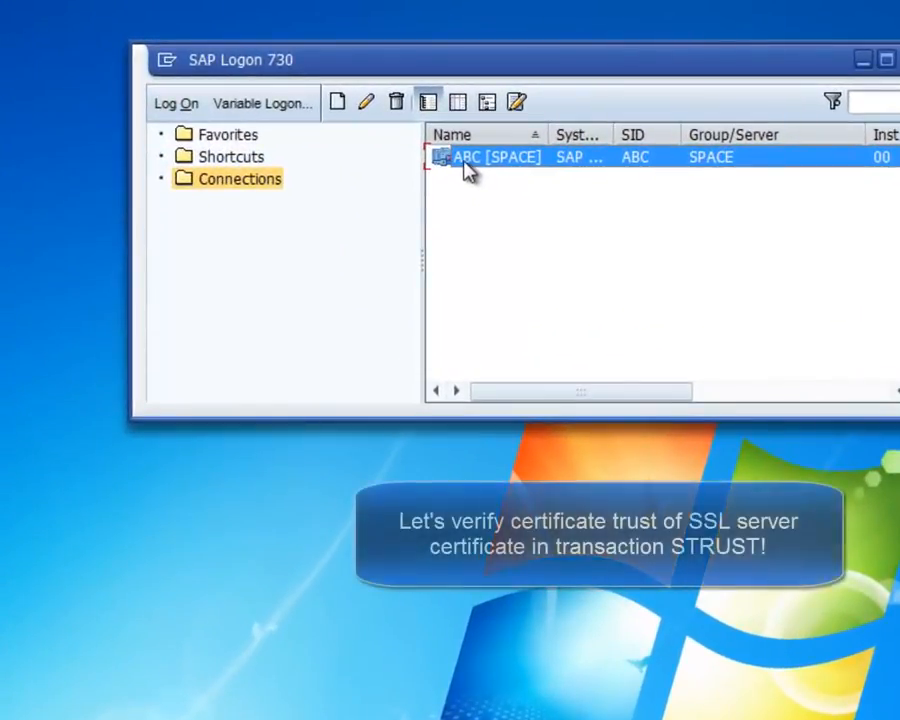
# Log on to ABC [SPACE] with SNC but without single sign-on, using the administrator user and password.
pyautogui.rightClick(468, 165)
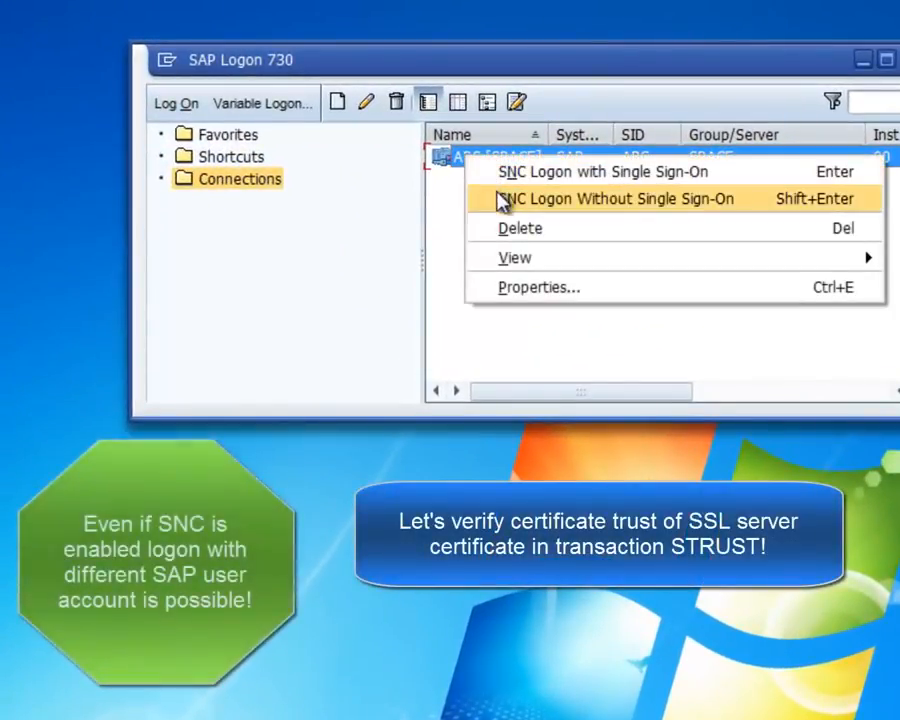
pyautogui.click(757, 203)
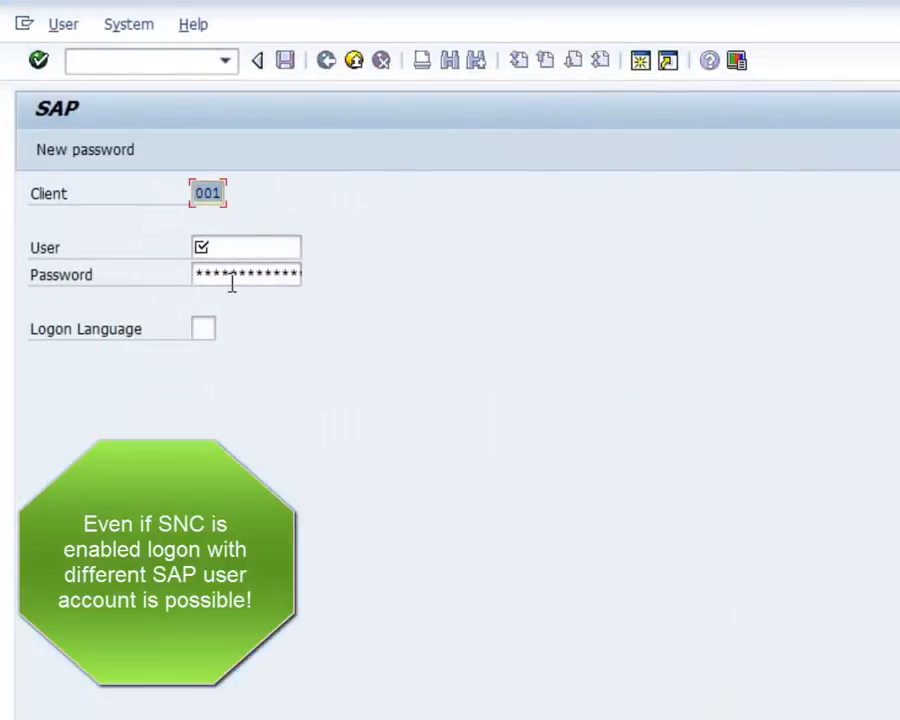
pyautogui.moveTo(401, 514)
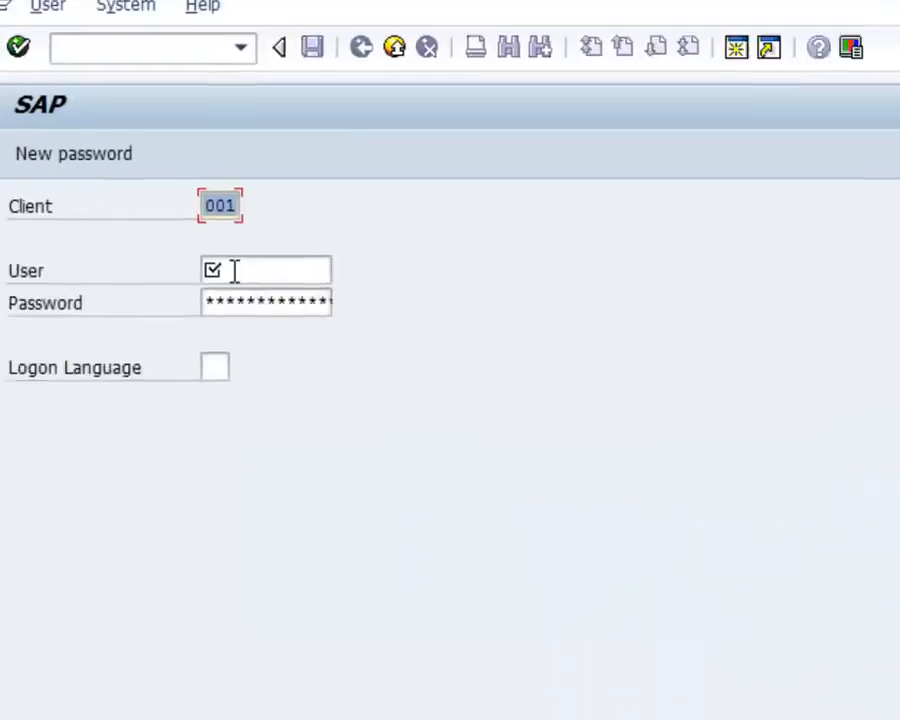
pyautogui.click(233, 269)
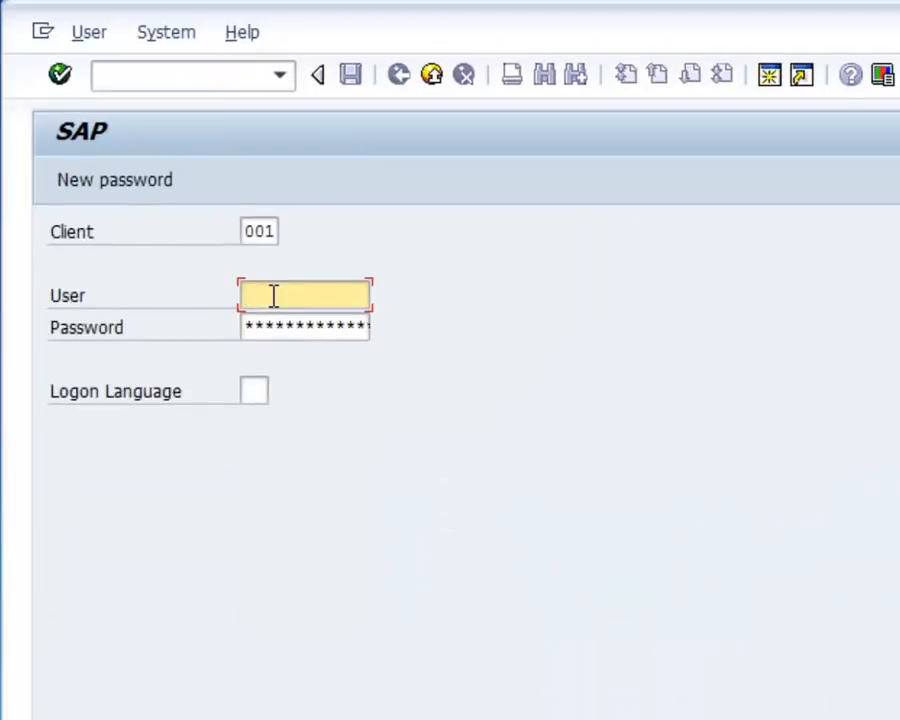
pyautogui.write('Admin')
pyautogui.press('Tab')
pyautogui.write('************')
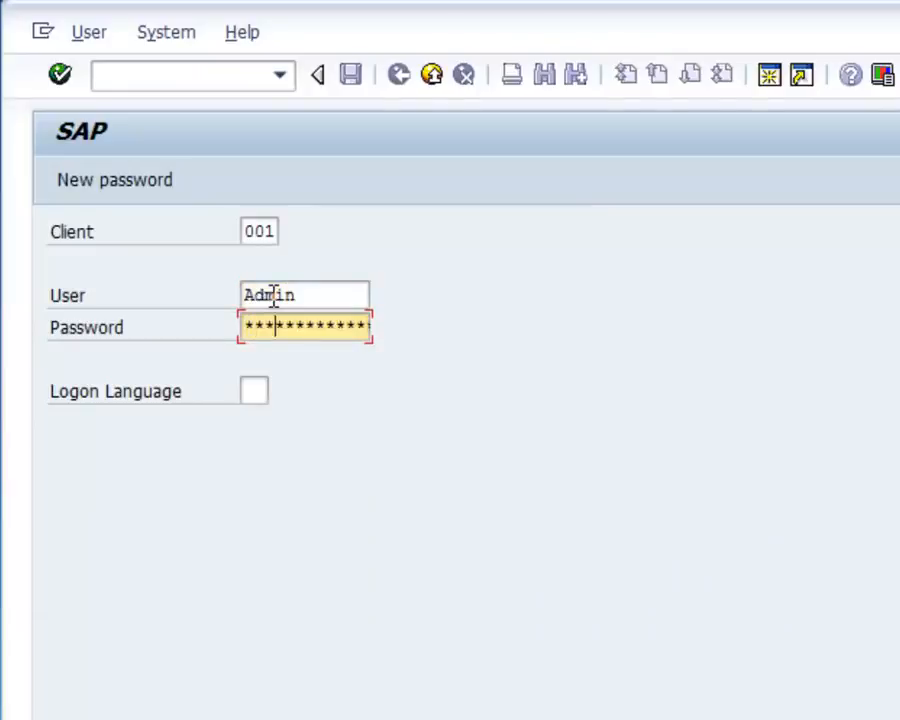
pyautogui.press('Return')
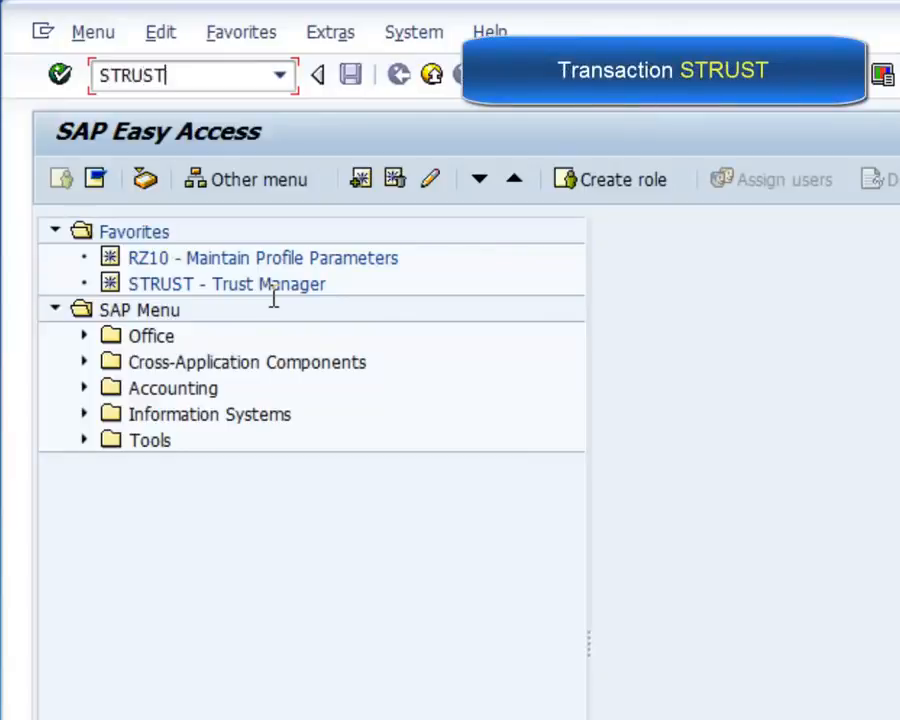
# Open the SSL server Standard PSE in STRUST with its password and display its own certificate CN=ABAP ABC SSL.
pyautogui.press('Return')
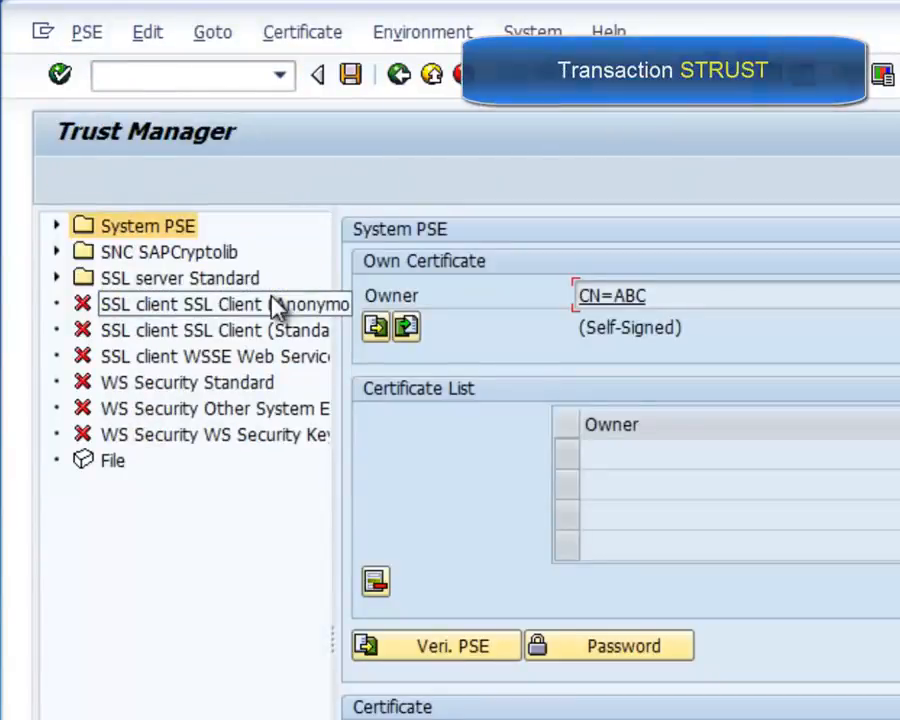
pyautogui.click(55, 279)
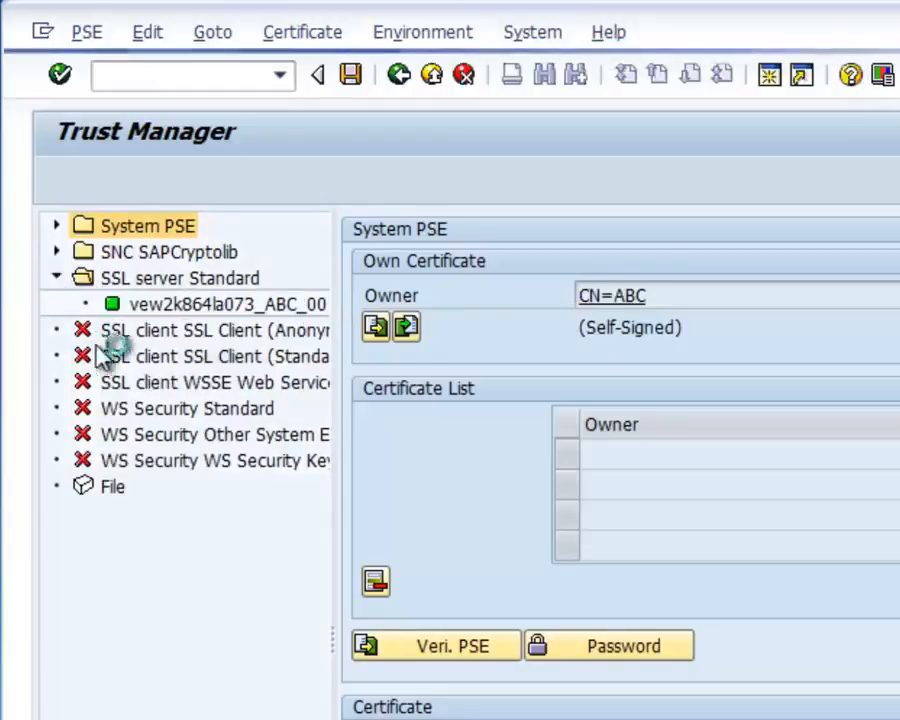
pyautogui.click(217, 306)
pyautogui.doubleClick(222, 316)
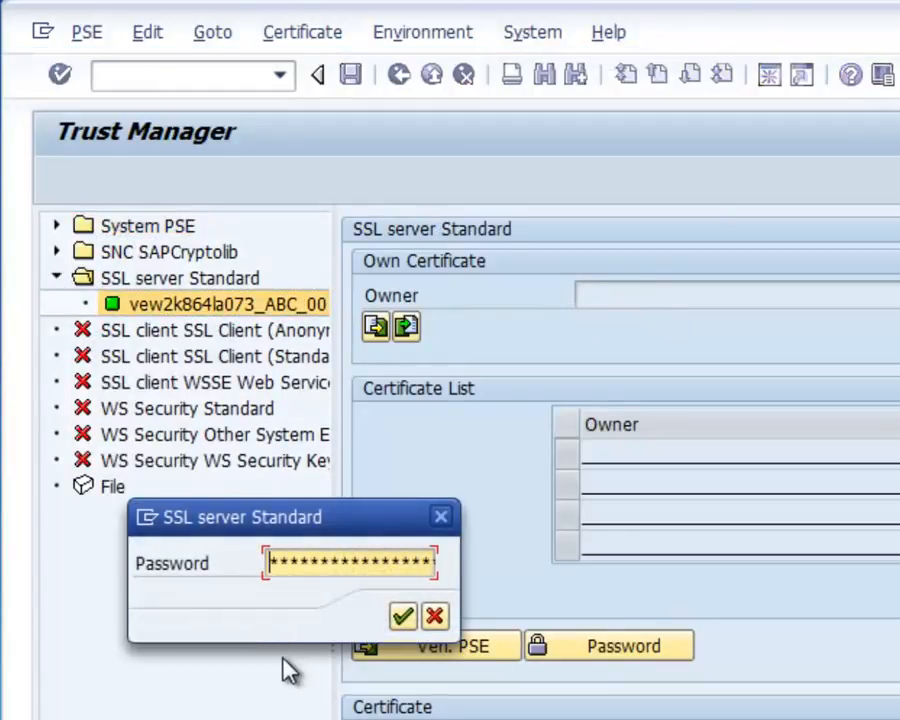
pyautogui.write('********')
pyautogui.press('Return')
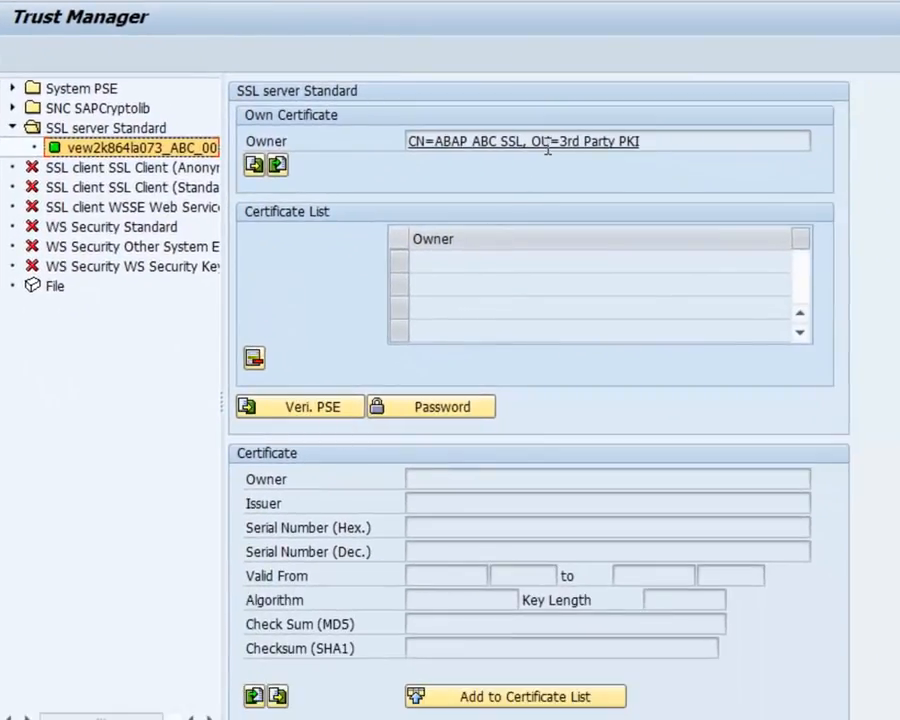
pyautogui.doubleClick(547, 142)
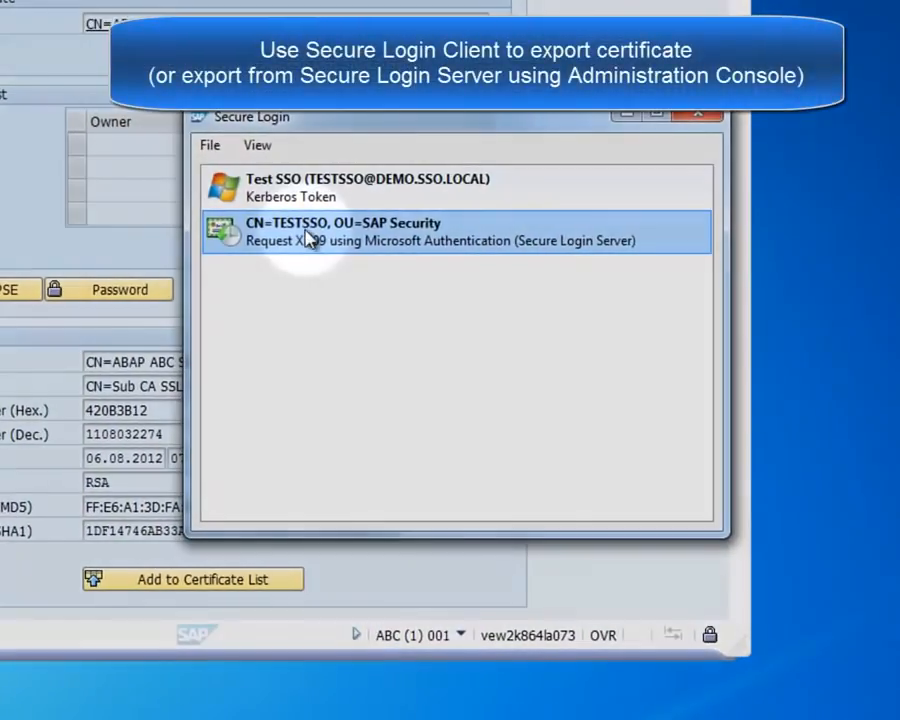
# Open the Secure Login Root CA certificate's details from the TESTSSO certificate's certification path.
pyautogui.doubleClick(309, 238)
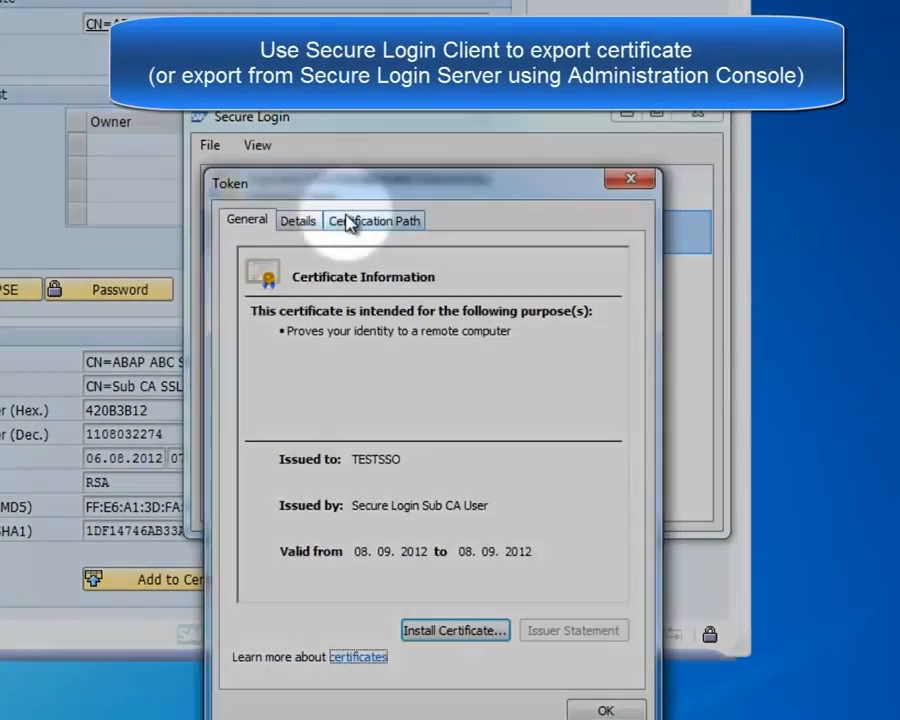
pyautogui.click(355, 220)
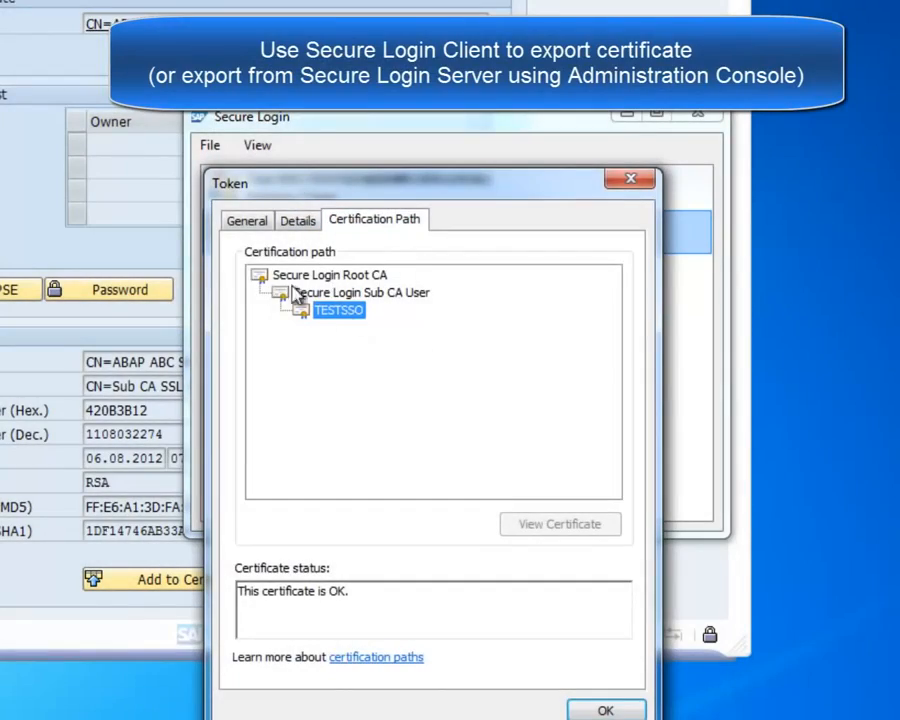
pyautogui.click(284, 277)
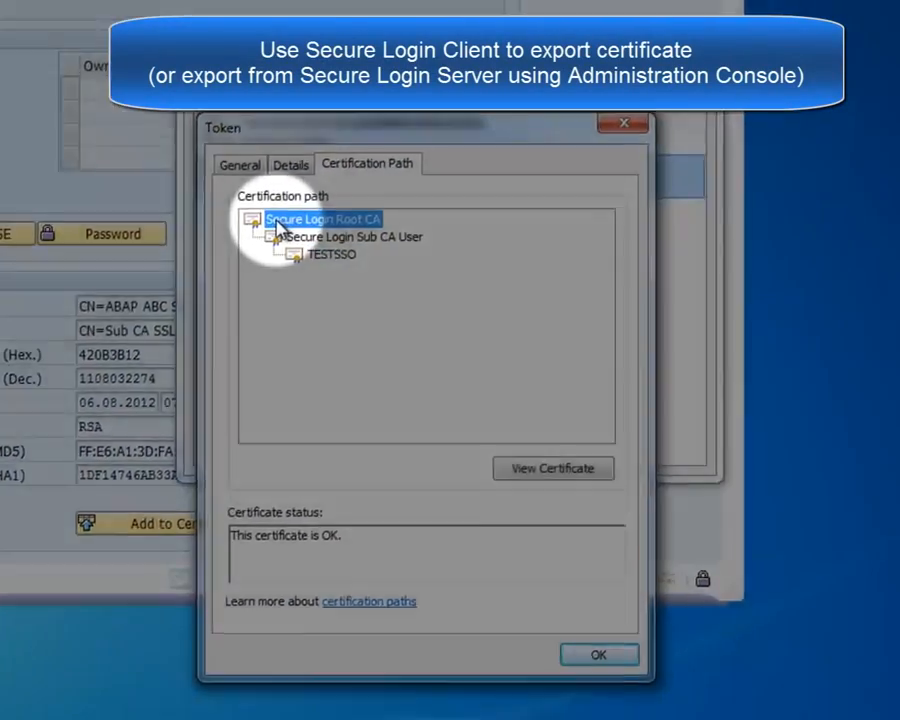
pyautogui.doubleClick(290, 220)
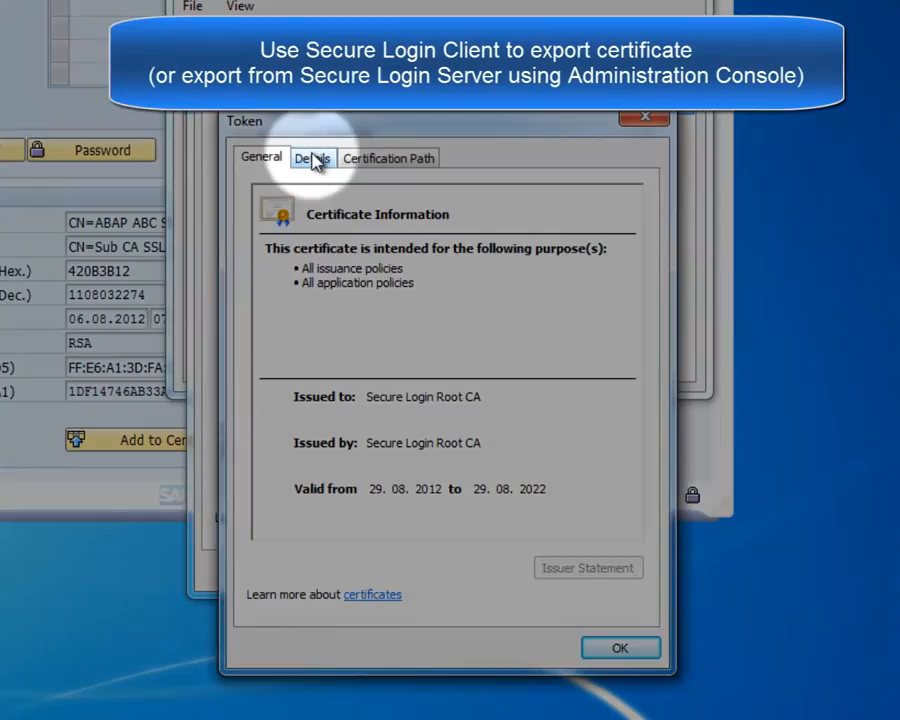
pyautogui.click(313, 159)
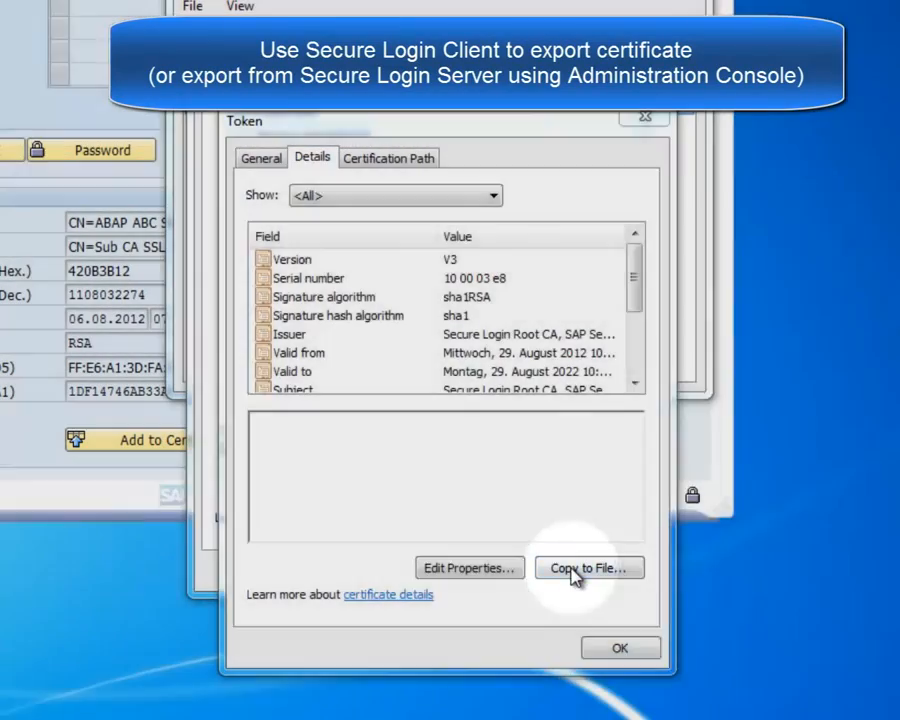
# Start exporting the root certificate in Base-64 encoded X.509 format.
pyautogui.click(577, 574)
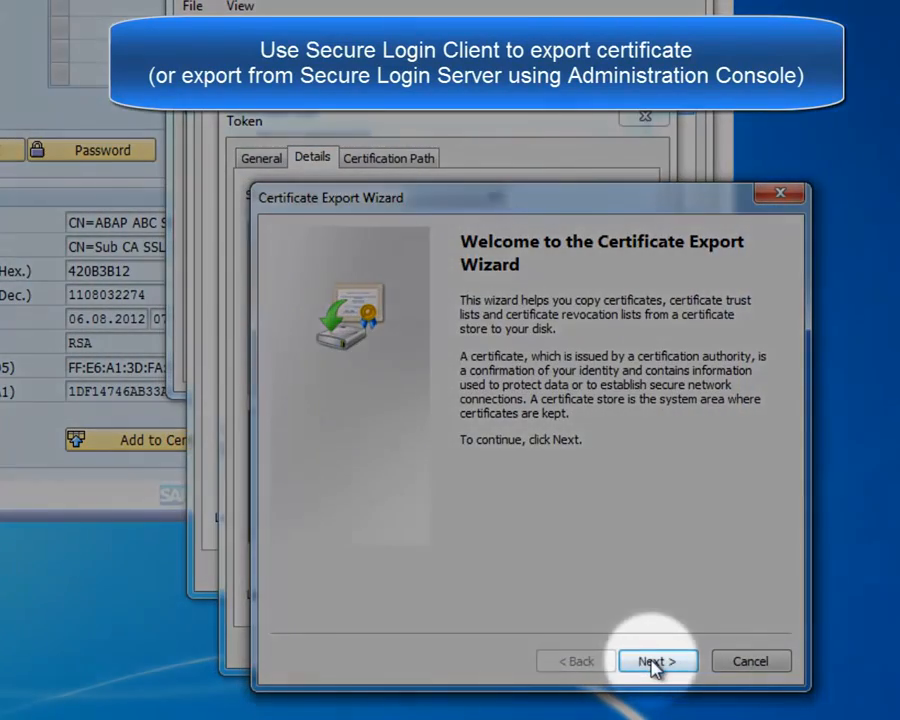
pyautogui.click(648, 660)
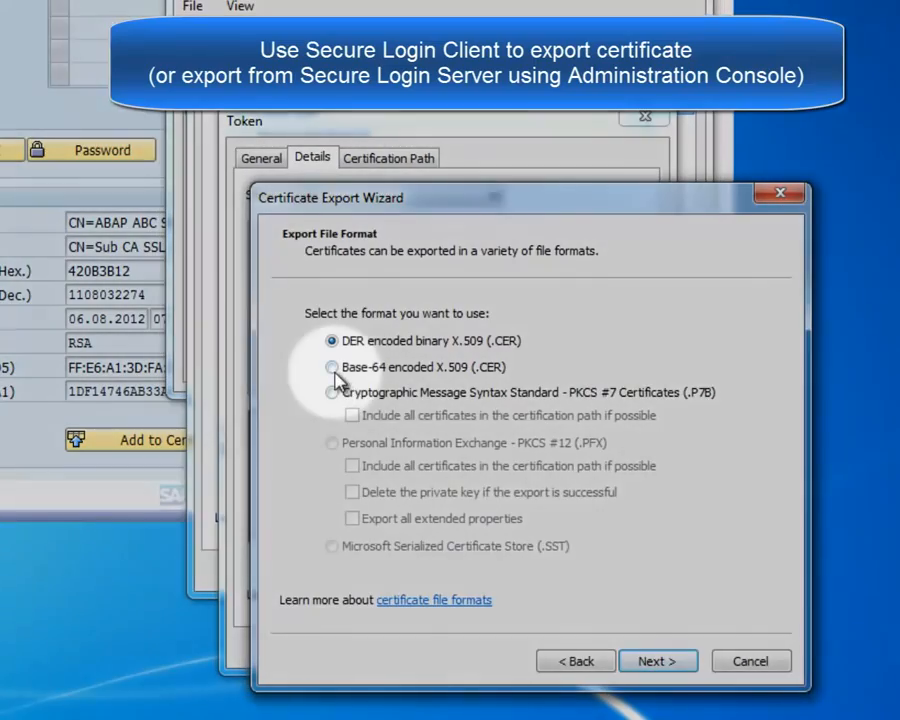
pyautogui.click(332, 367)
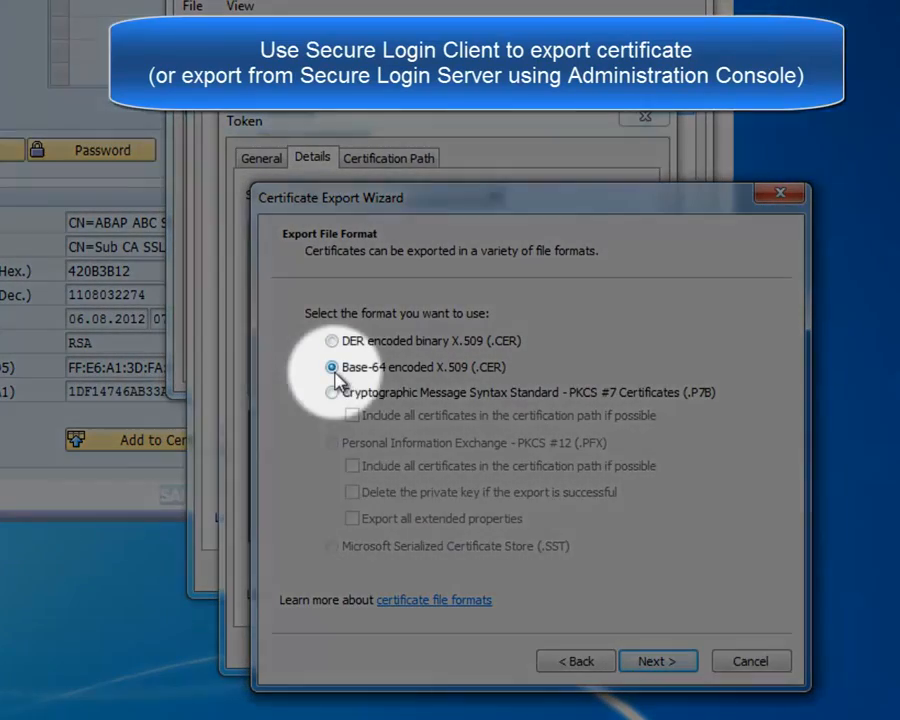
pyautogui.click(658, 661)
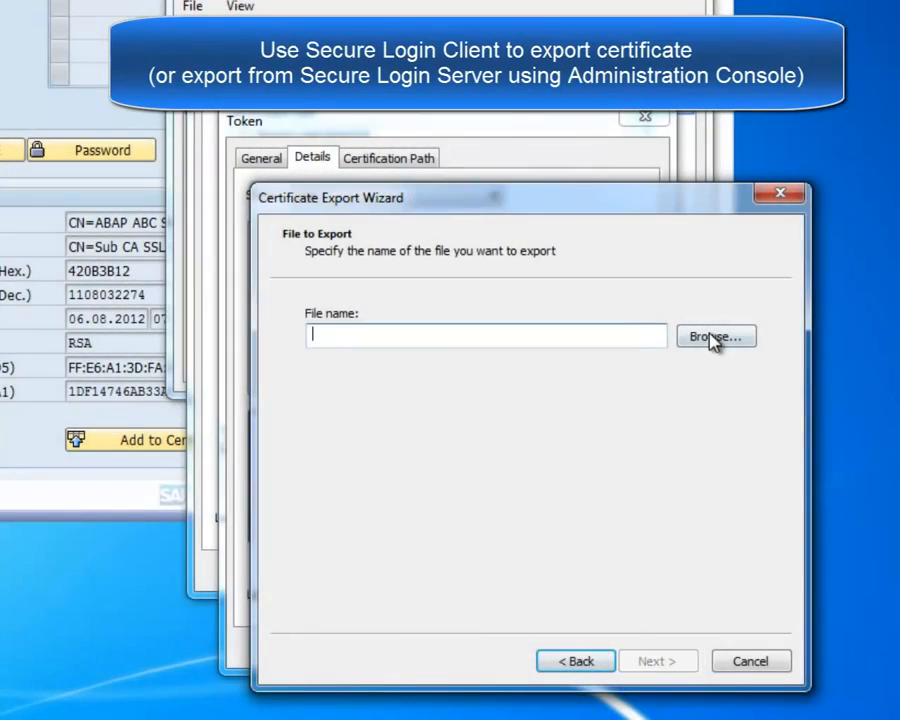
# Save the export as SLS-Root-CA.cer on the Desktop, finish, and close the certificate windows.
pyautogui.click(712, 338)
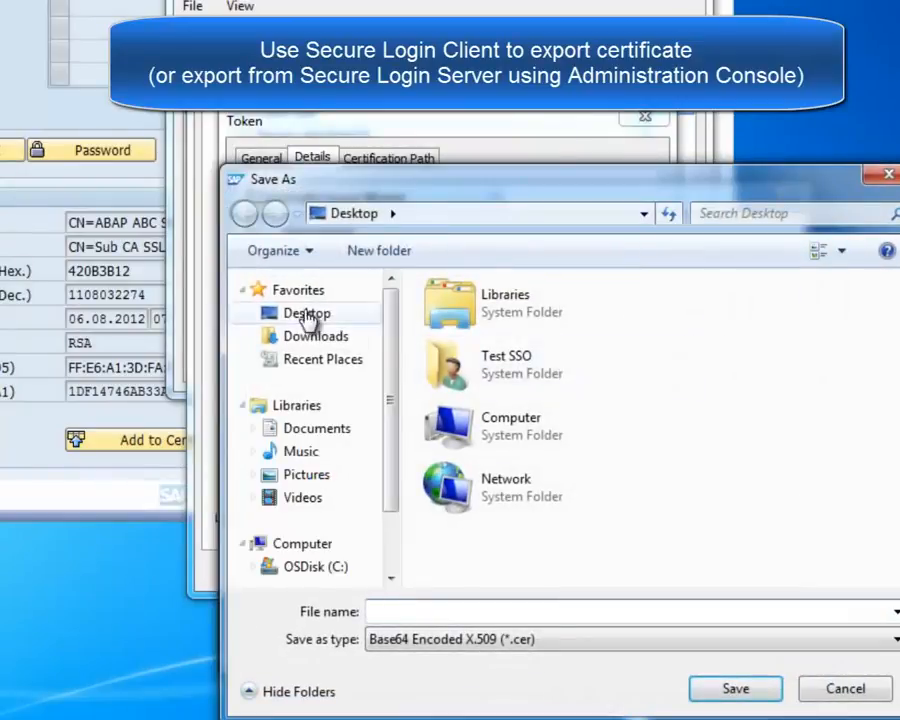
pyautogui.click(306, 315)
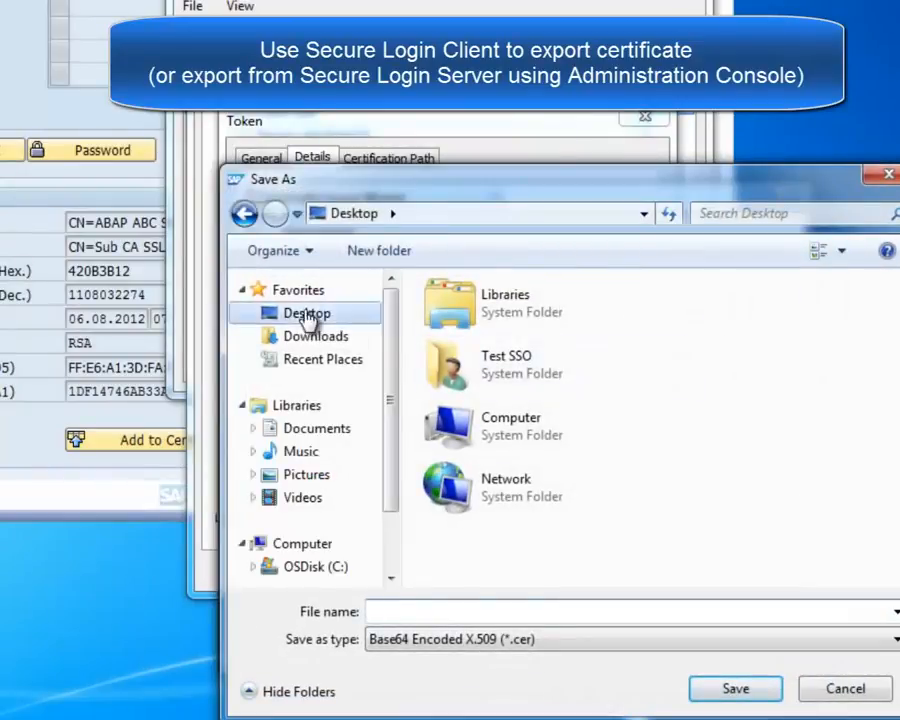
pyautogui.click(415, 612)
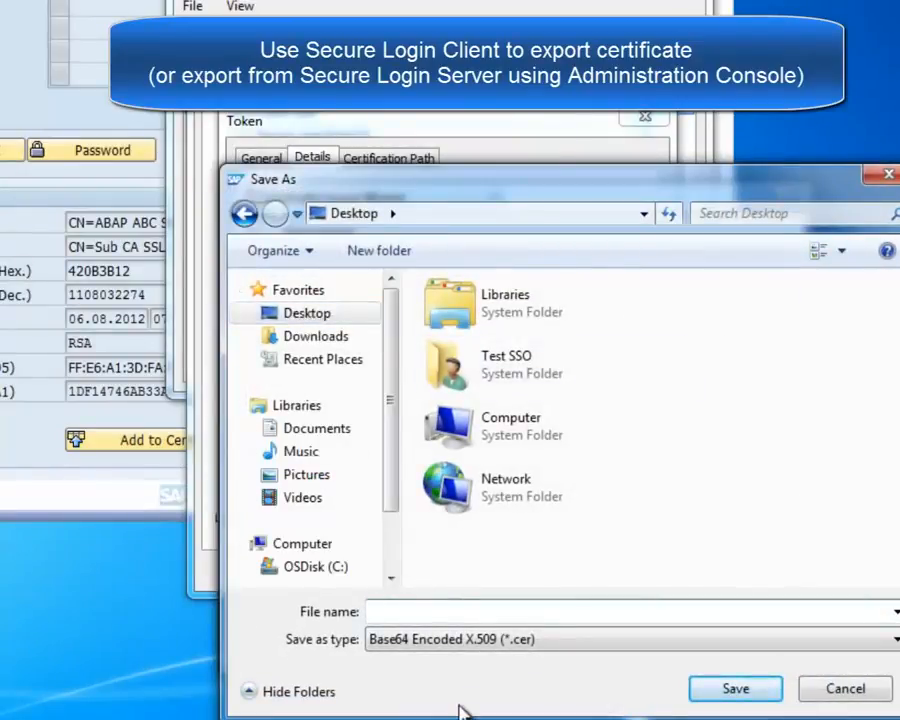
pyautogui.write('SLS-Root-CA')
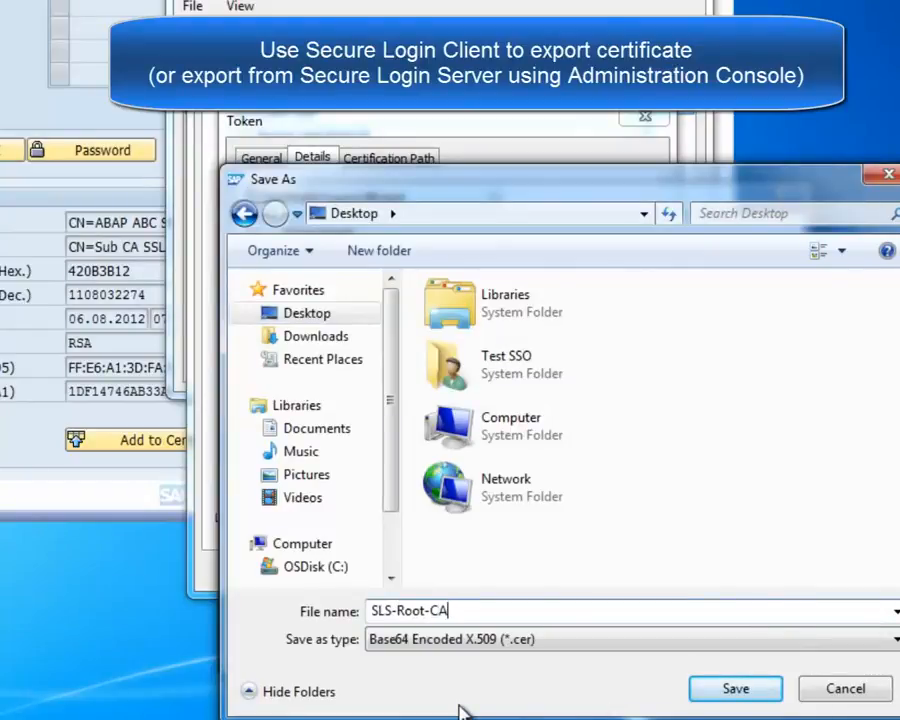
pyautogui.click(736, 689)
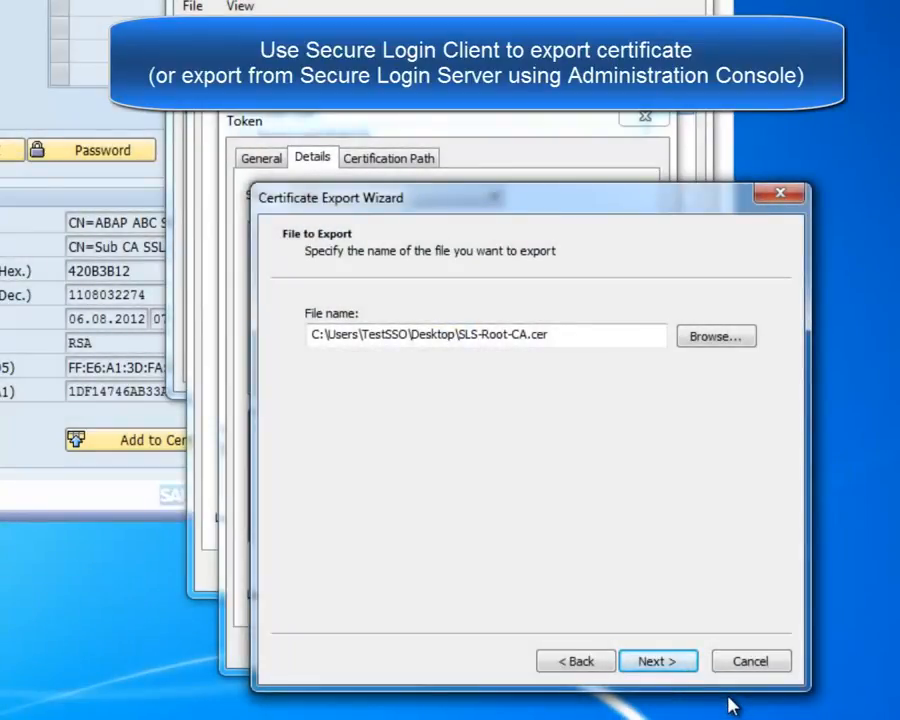
pyautogui.click(660, 662)
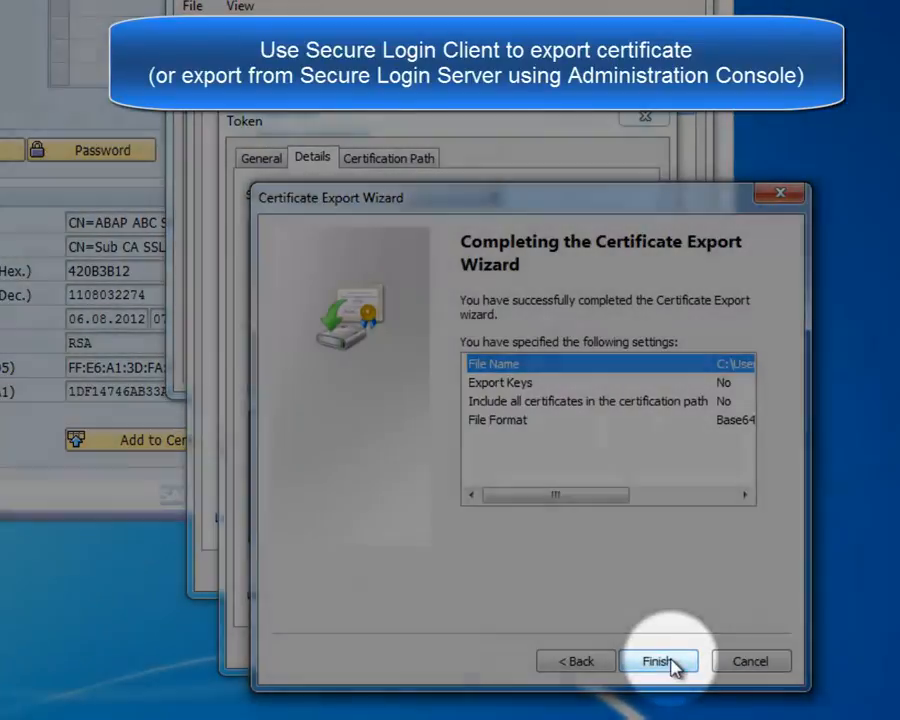
pyautogui.click(668, 663)
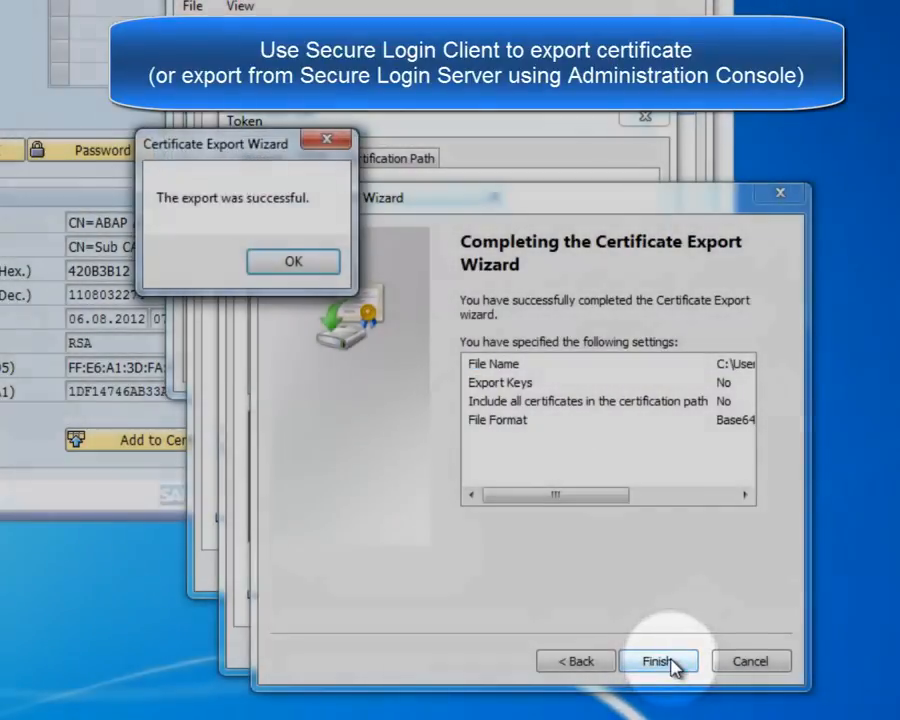
pyautogui.click(294, 263)
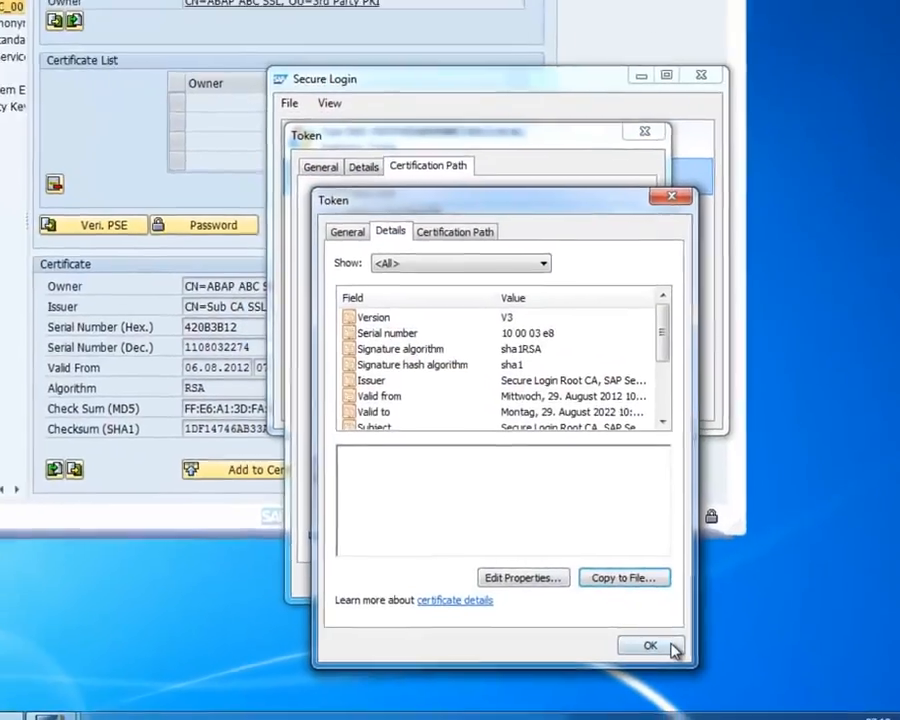
pyautogui.click(620, 648)
pyautogui.click(580, 565)
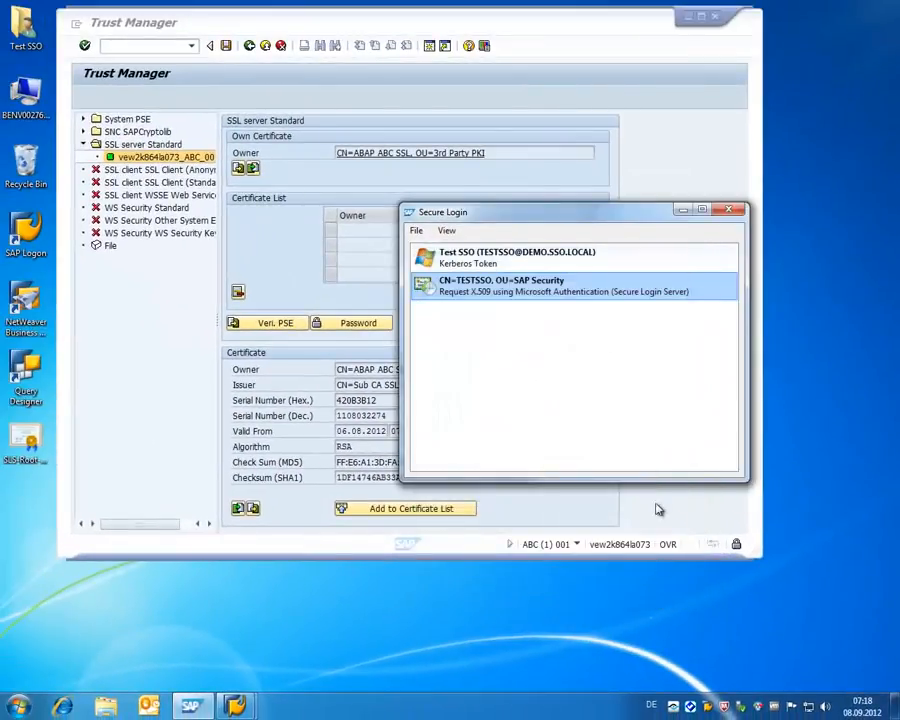
# Import SLS-Root-CA.cer from the Desktop as Base64 into the SSL server Standard PSE, allowing file access.
pyautogui.click(681, 212)
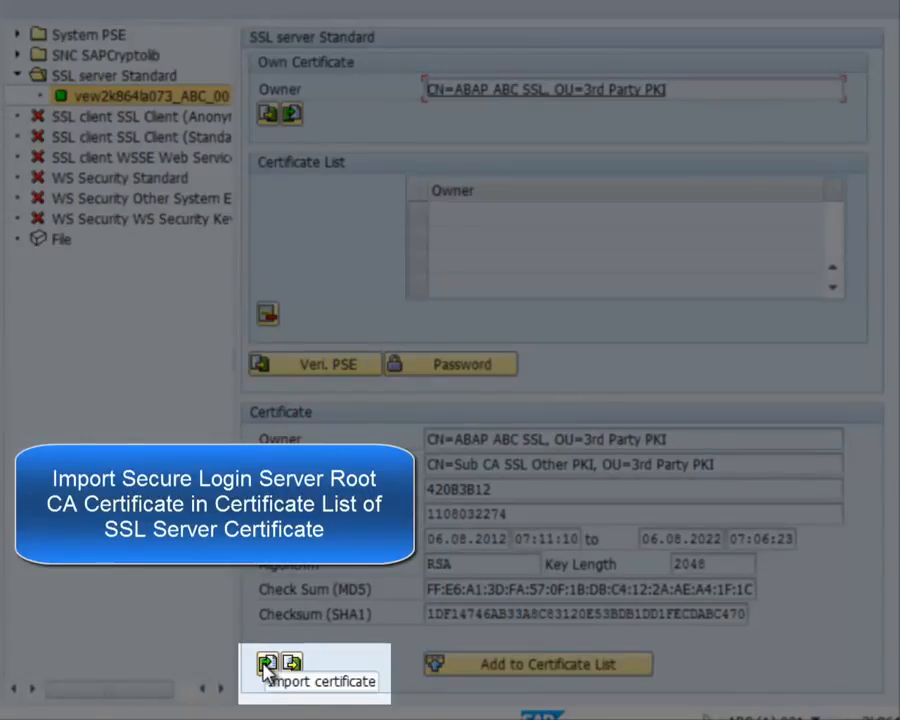
pyautogui.click(268, 663)
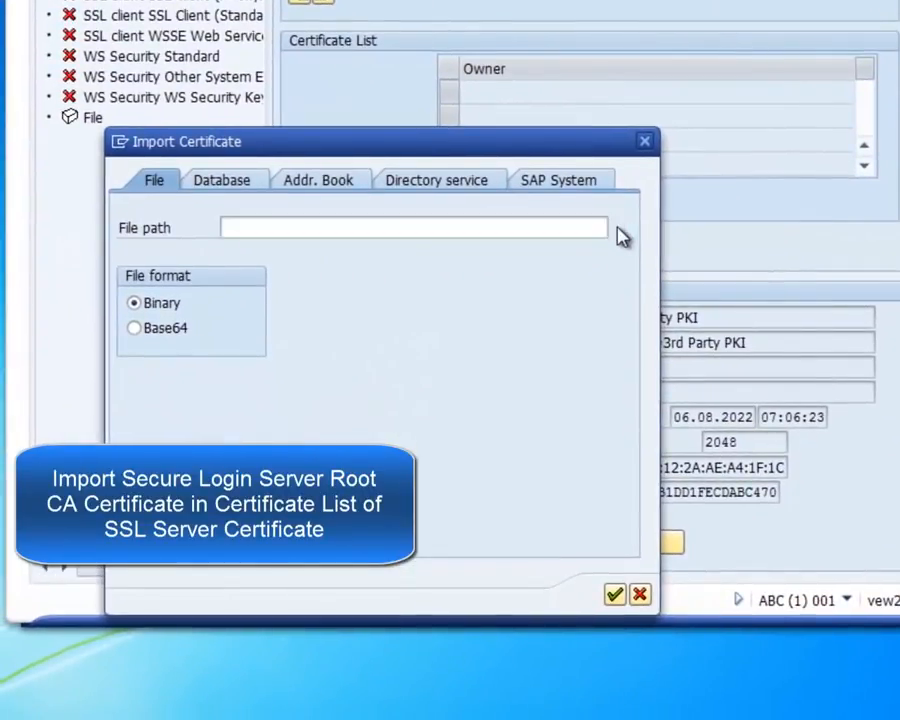
pyautogui.click(617, 234)
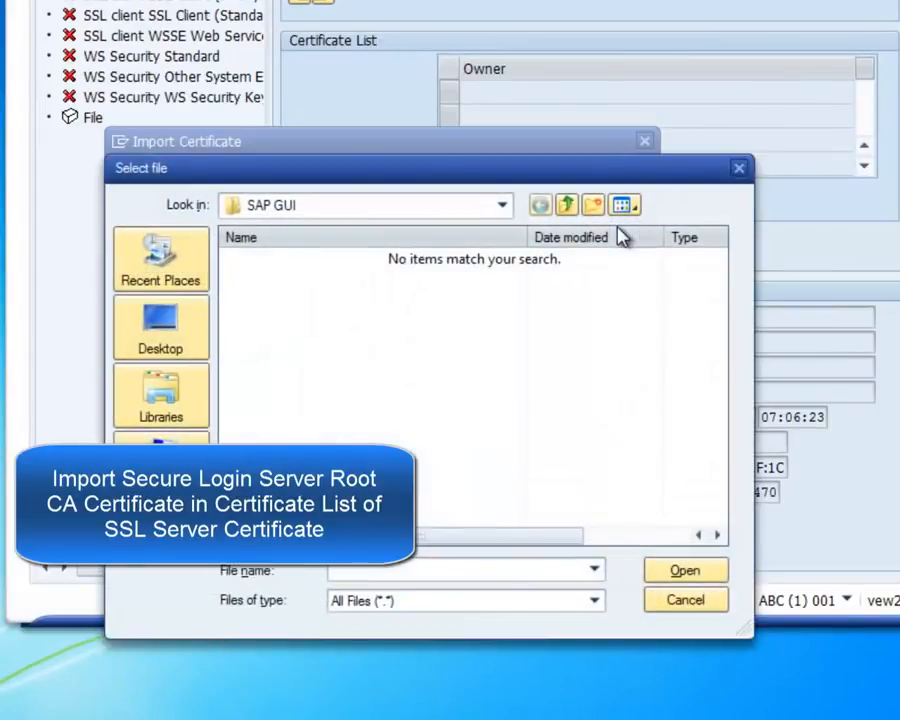
pyautogui.click(187, 341)
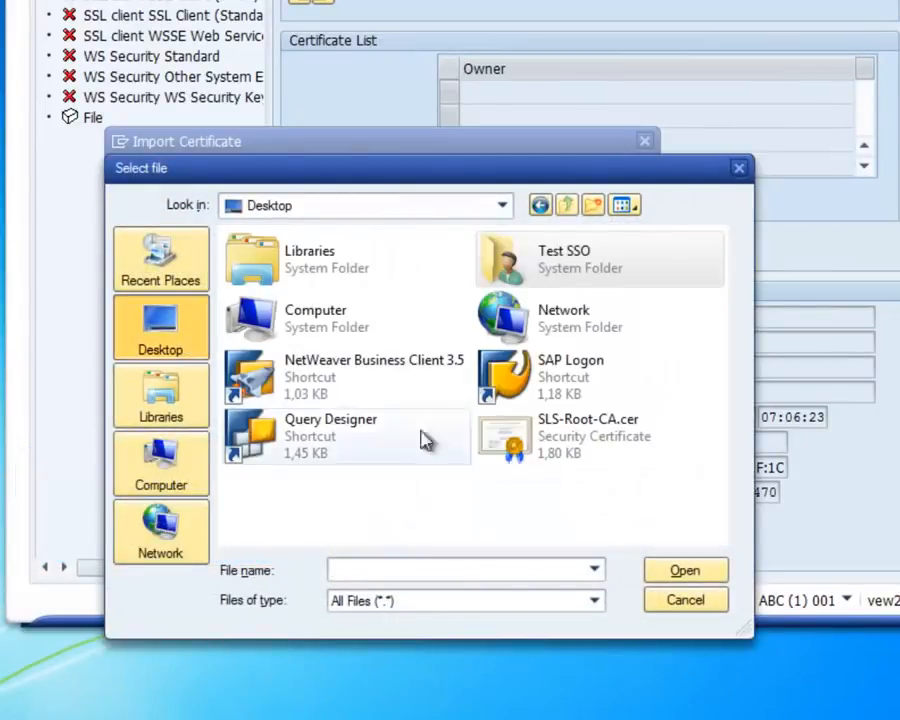
pyautogui.click(525, 441)
pyautogui.click(675, 570)
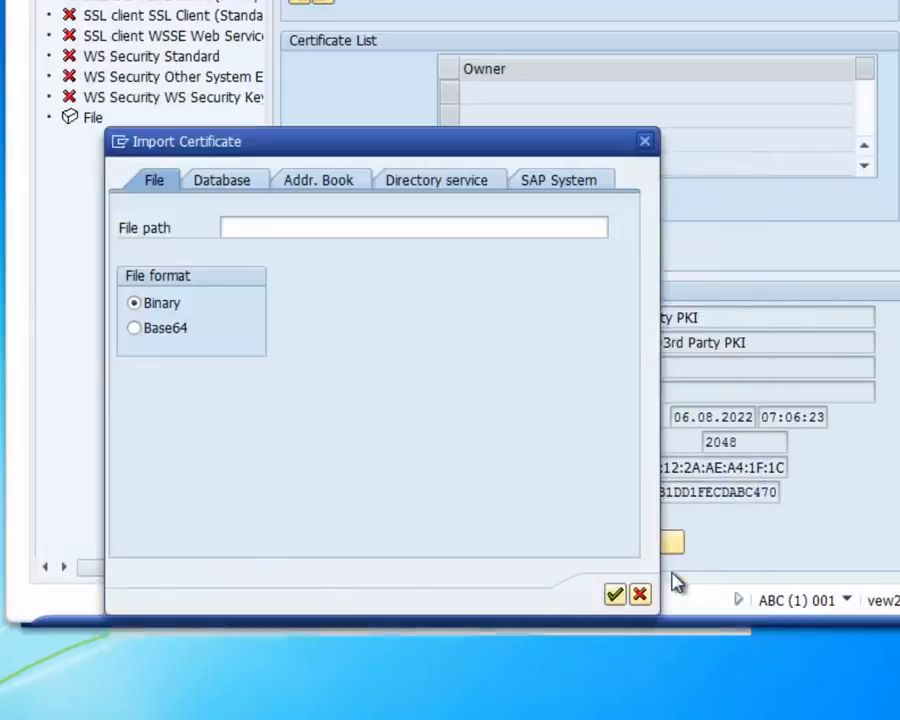
pyautogui.click(140, 330)
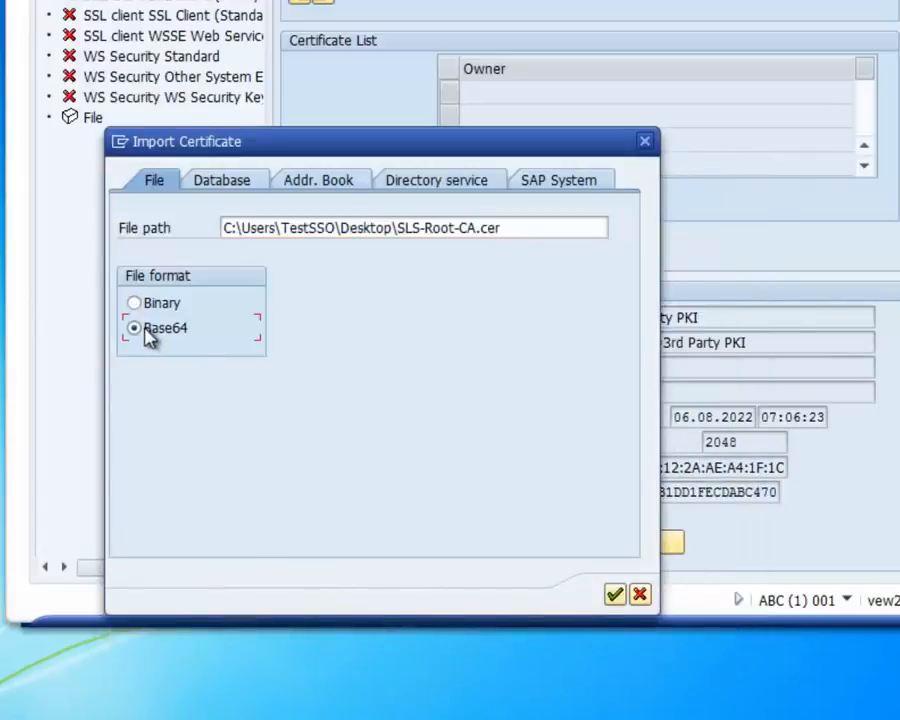
pyautogui.click(615, 597)
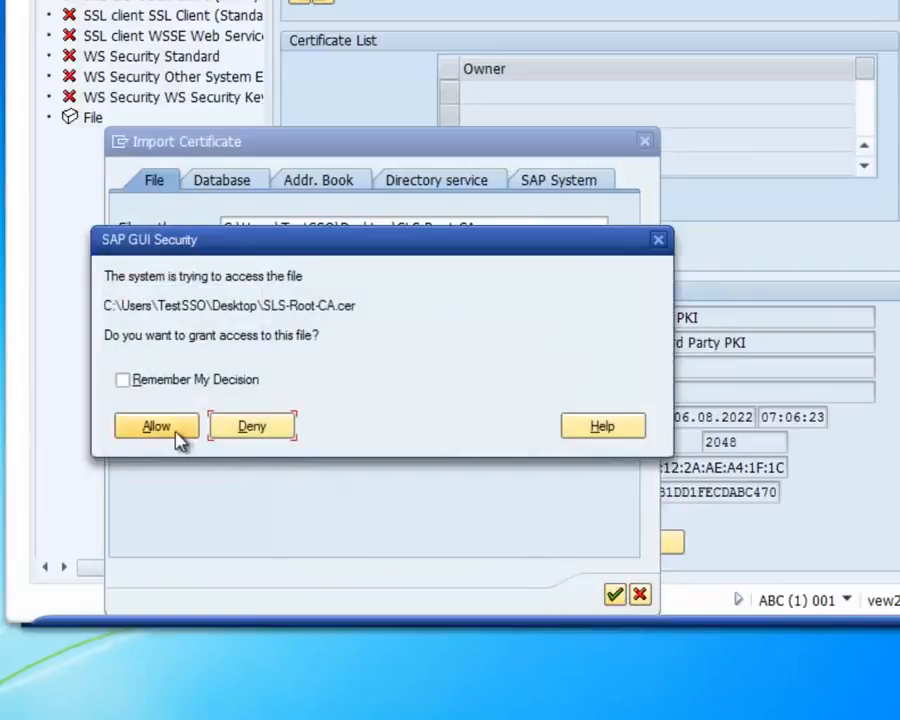
pyautogui.click(156, 427)
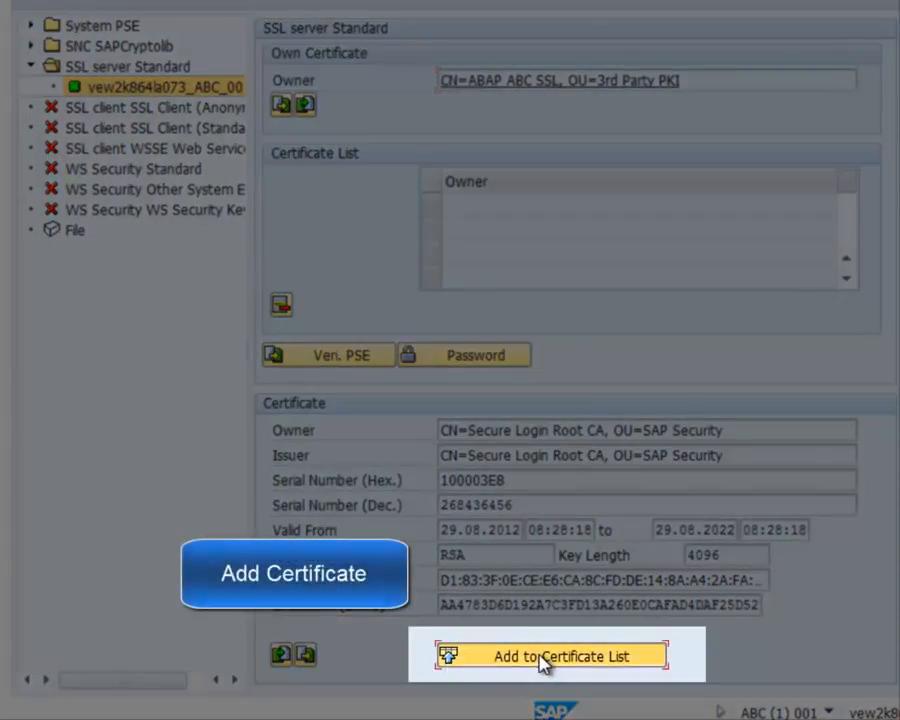
# Add Secure Login Root CA to the certificate list, save the PSE, and minimize both SAP windows.
pyautogui.click(543, 656)
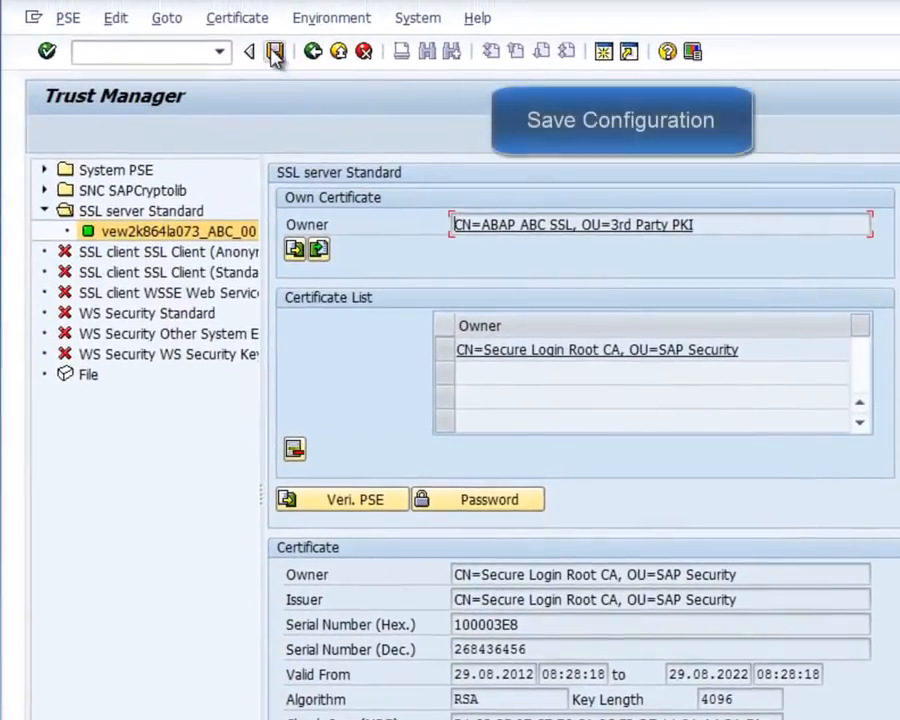
pyautogui.click(275, 52)
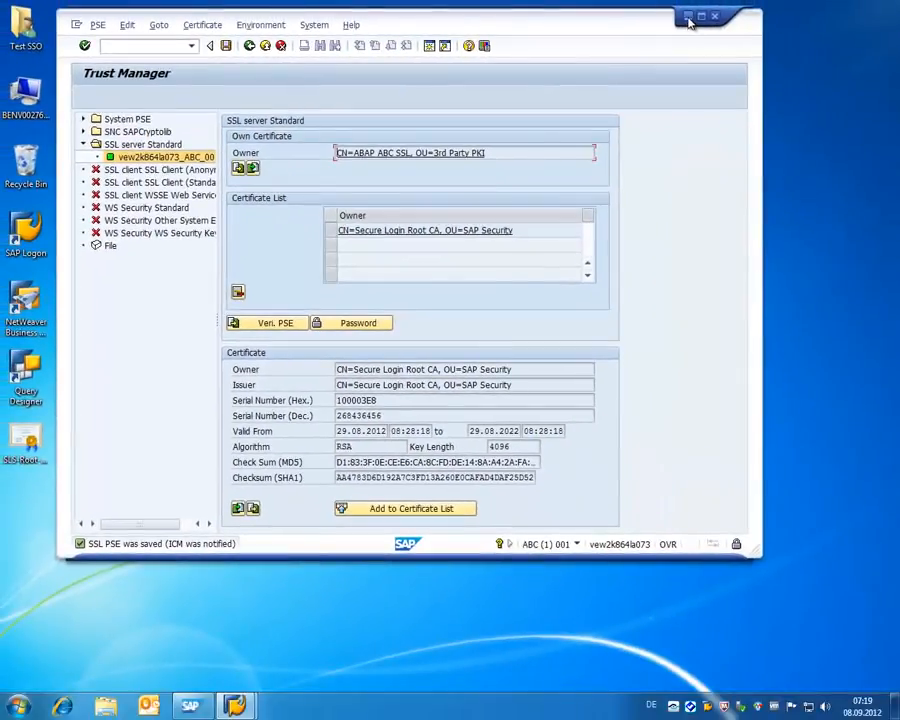
pyautogui.click(687, 19)
pyautogui.click(556, 46)
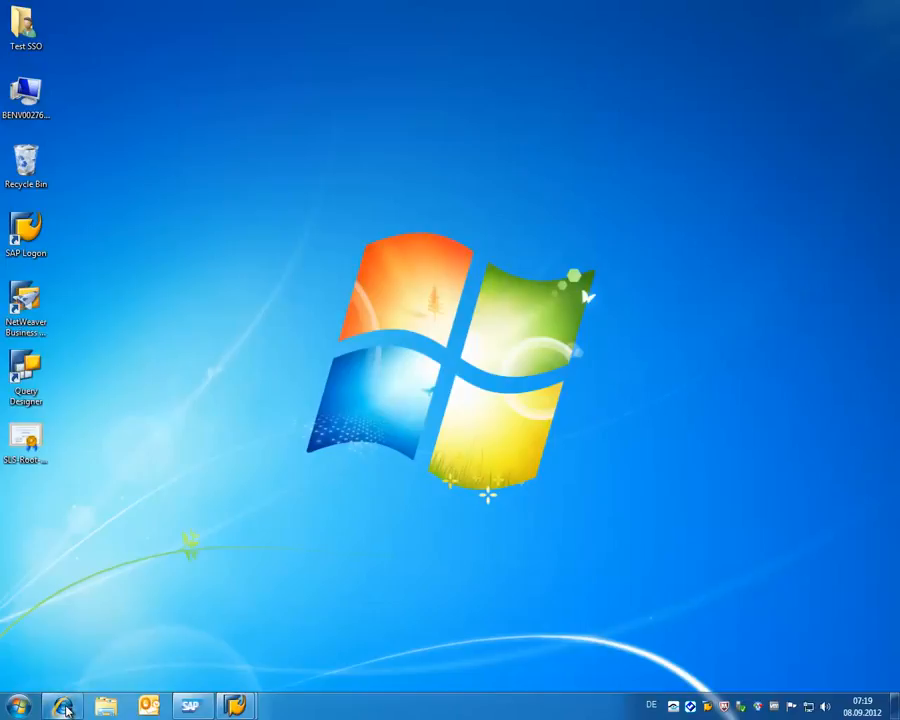
pyautogui.click(63, 708)
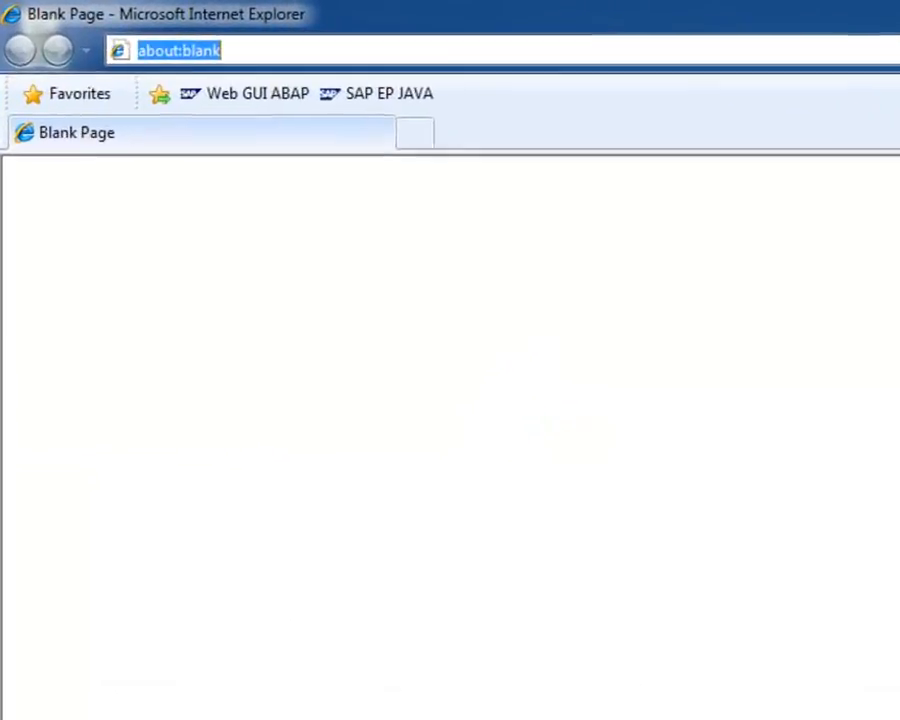
pyautogui.click(247, 94)
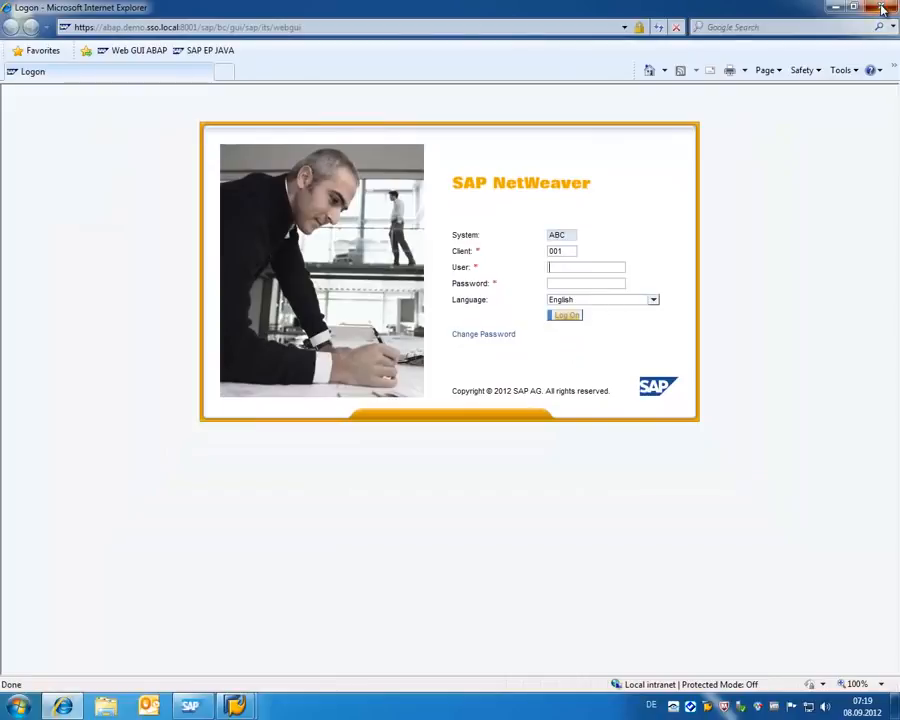
pyautogui.click(882, 9)
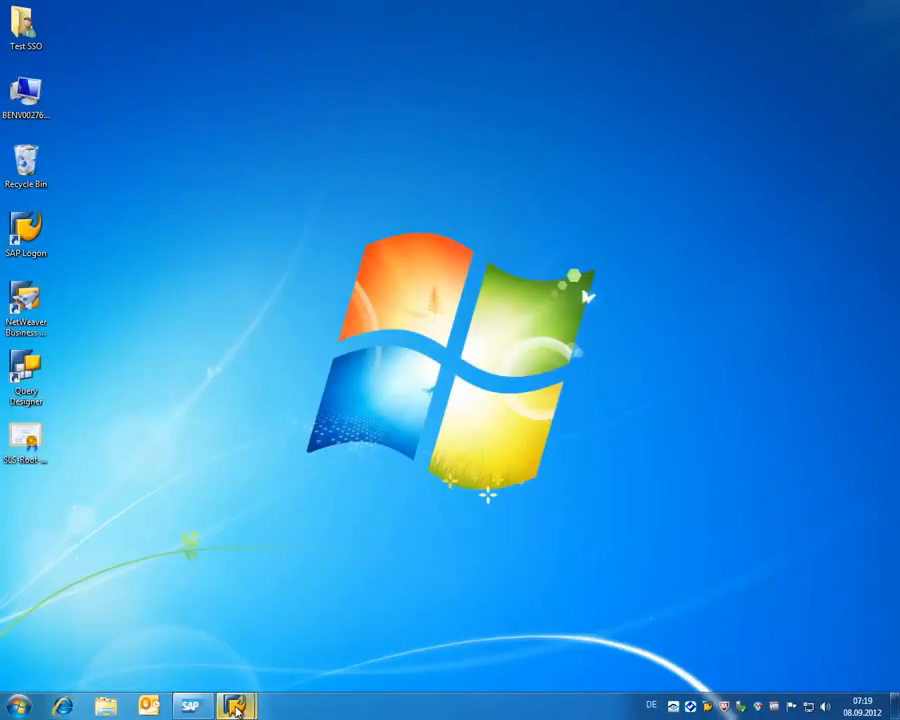
# Bring back the SAP window and run transaction /nEXTID_DN.
pyautogui.moveTo(236, 707)
pyautogui.click(305, 636)
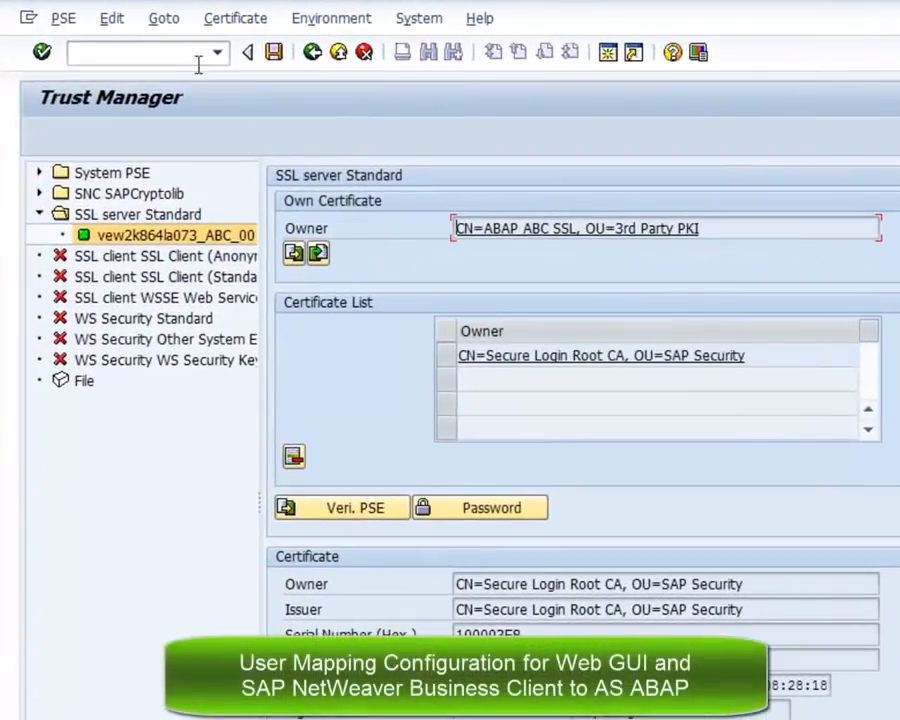
pyautogui.click(152, 50)
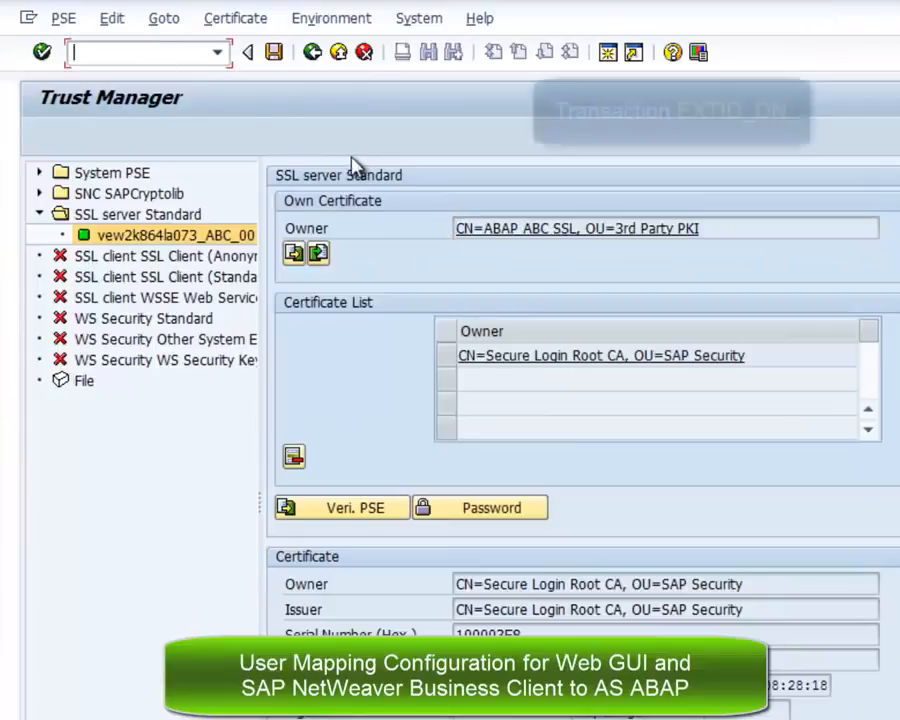
pyautogui.write('/')
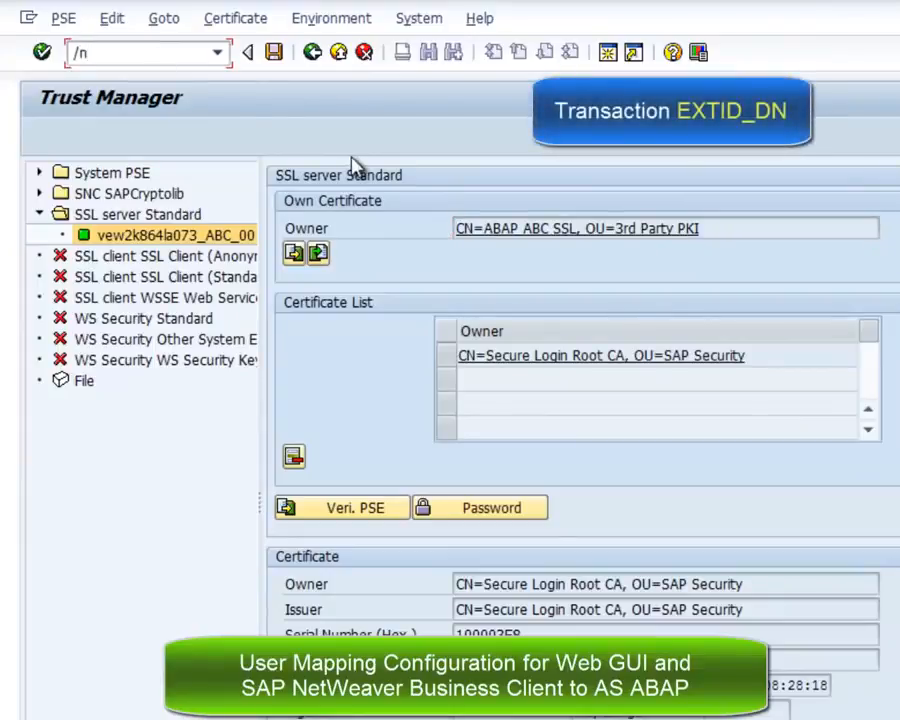
pyautogui.write('nEXTID_')
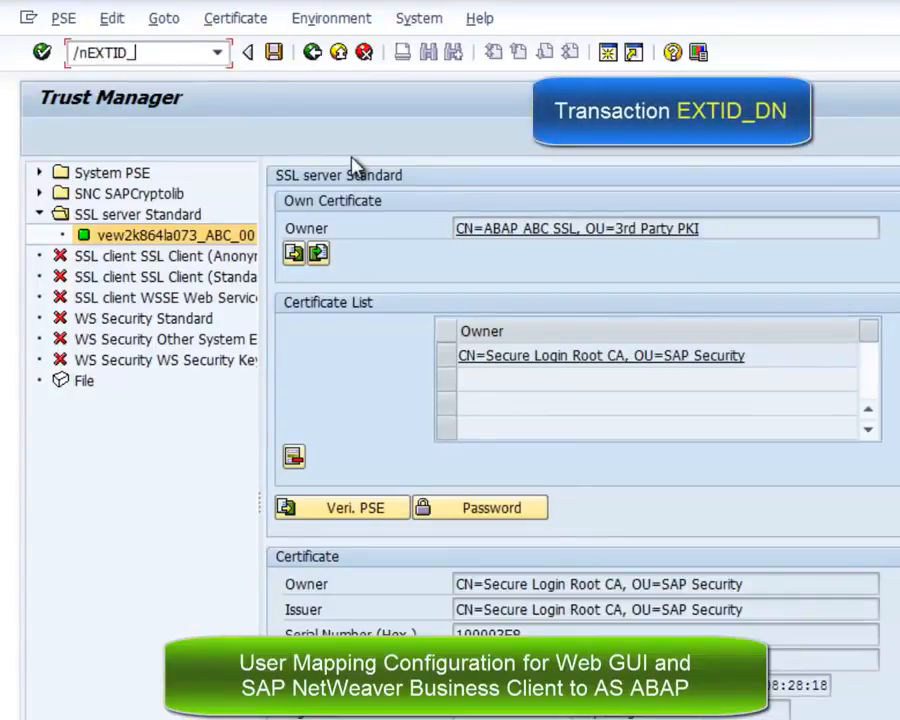
pyautogui.write('DN')
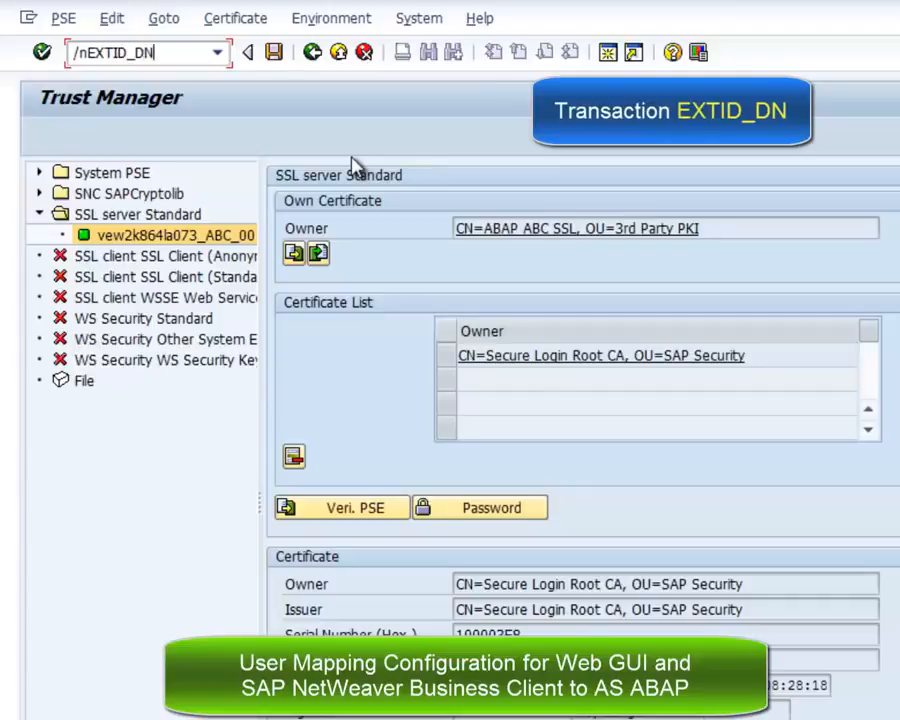
pyautogui.press('Return')
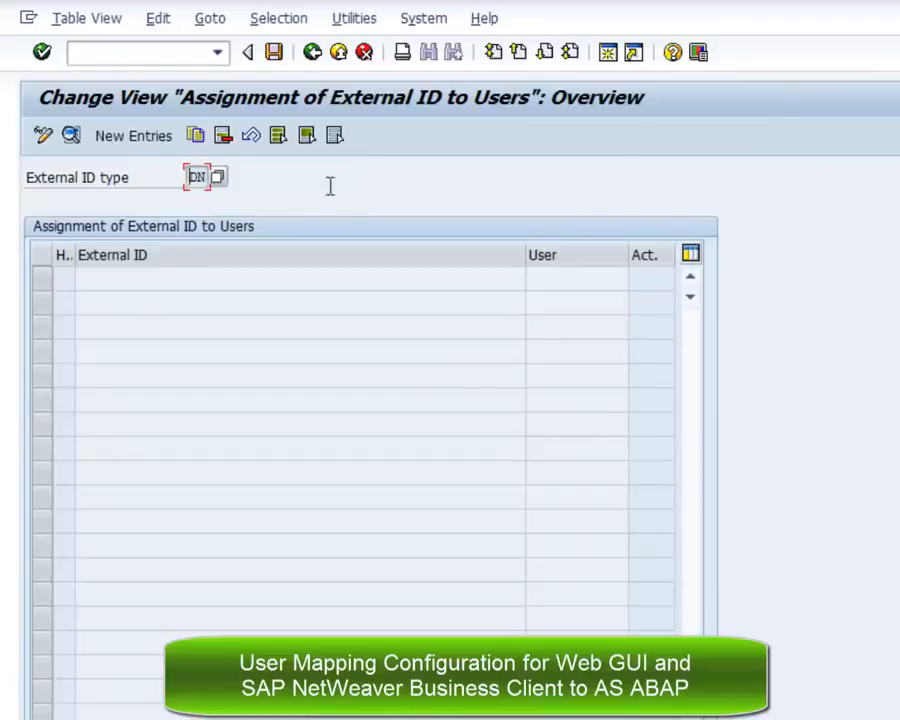
# Add and save an activated entry mapping DN CN=TESTSSO, OU=SAP Security to user TESTSSO.
pyautogui.click(131, 138)
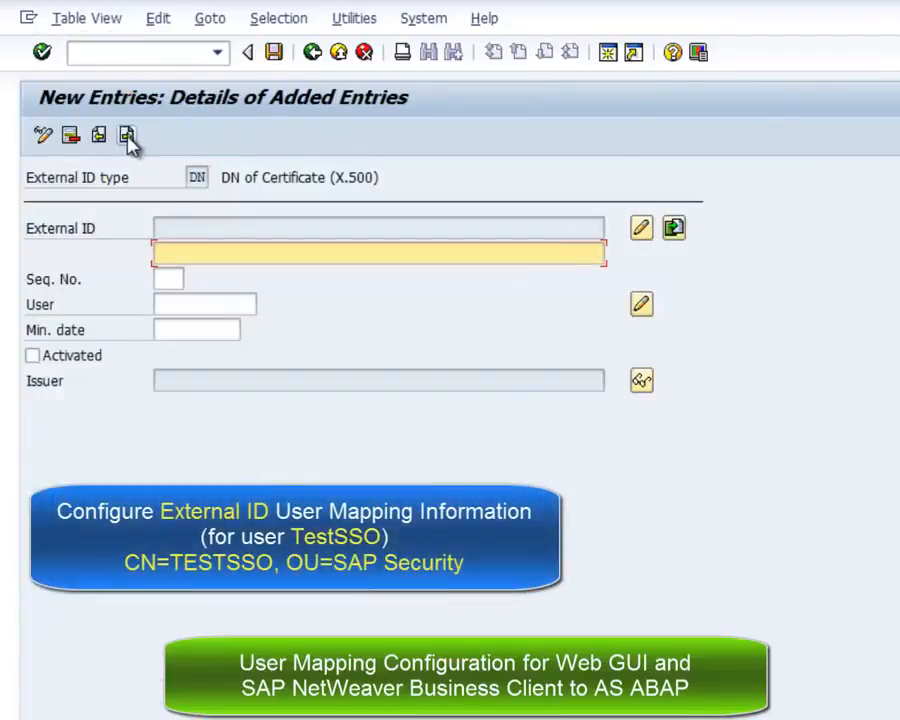
pyautogui.hotkey('alt', 'Tab')
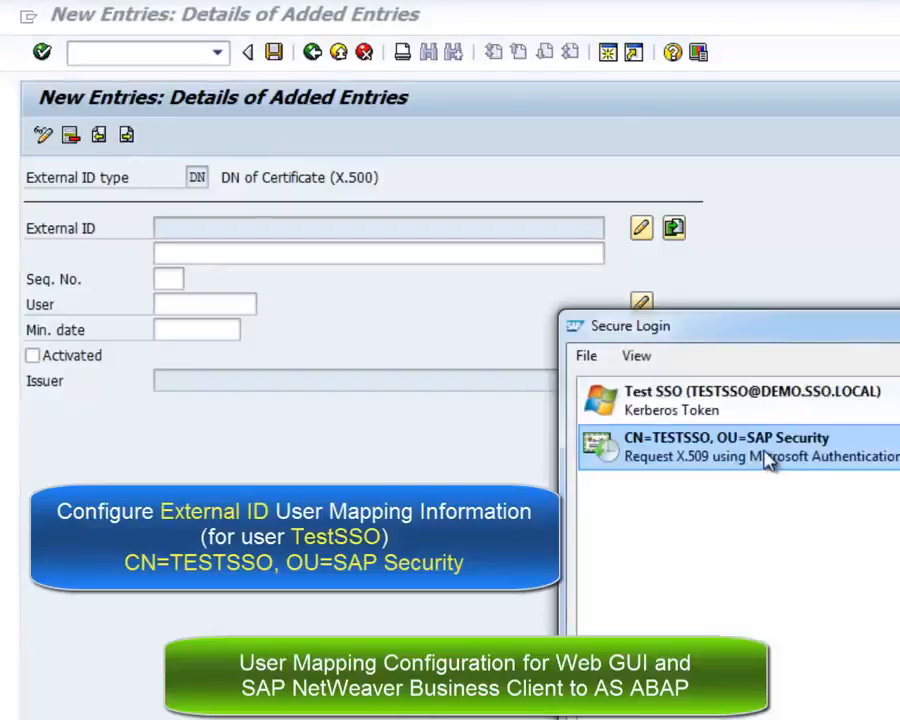
pyautogui.click(281, 250)
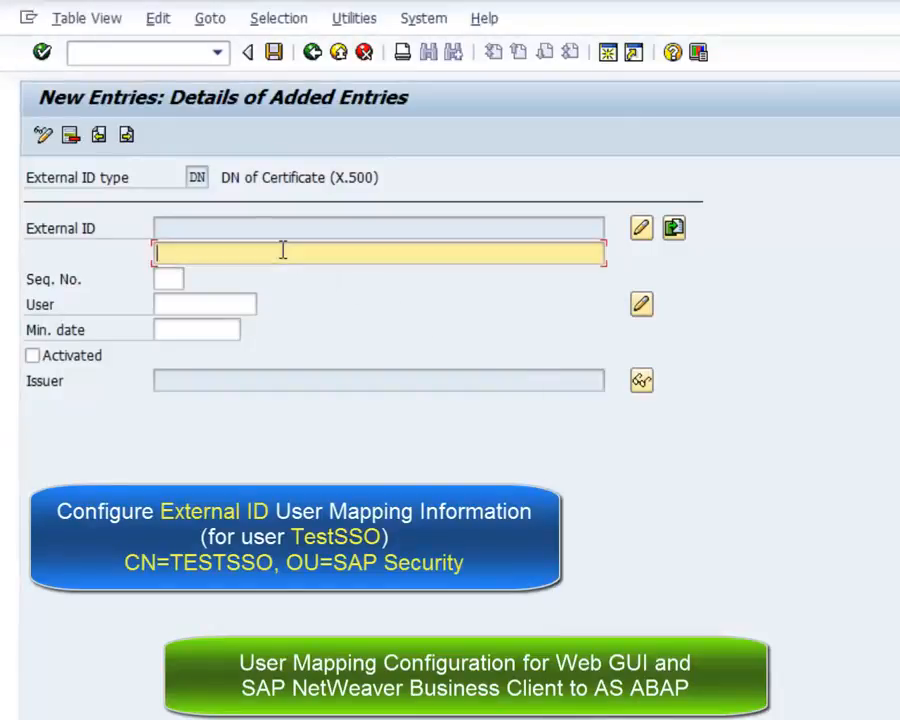
pyautogui.write('CN=TESTSSO, OU=SAP Security')
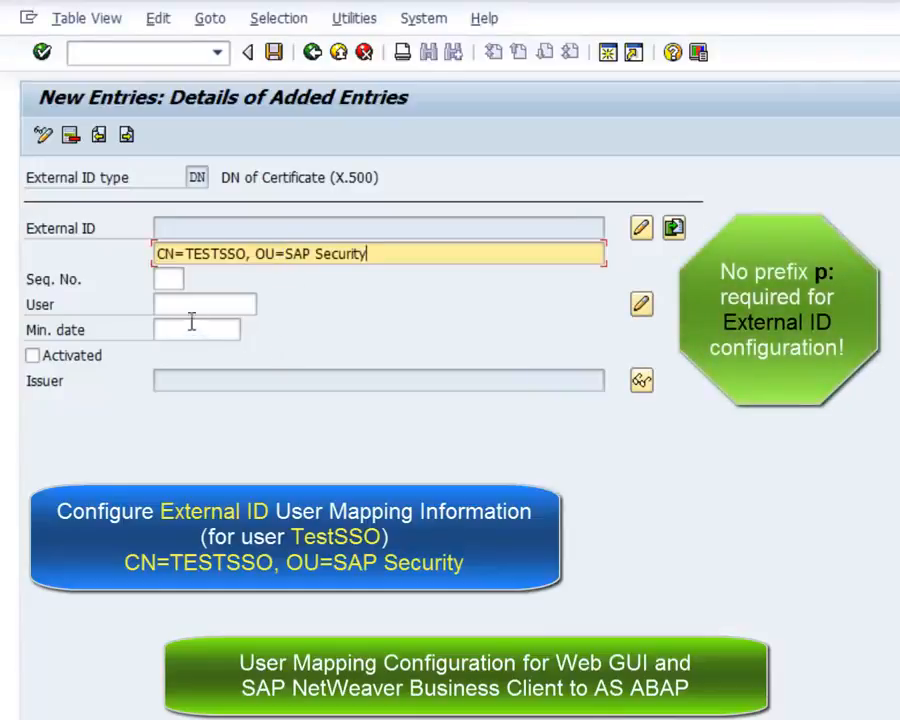
pyautogui.click(191, 308)
pyautogui.write('TESTS')
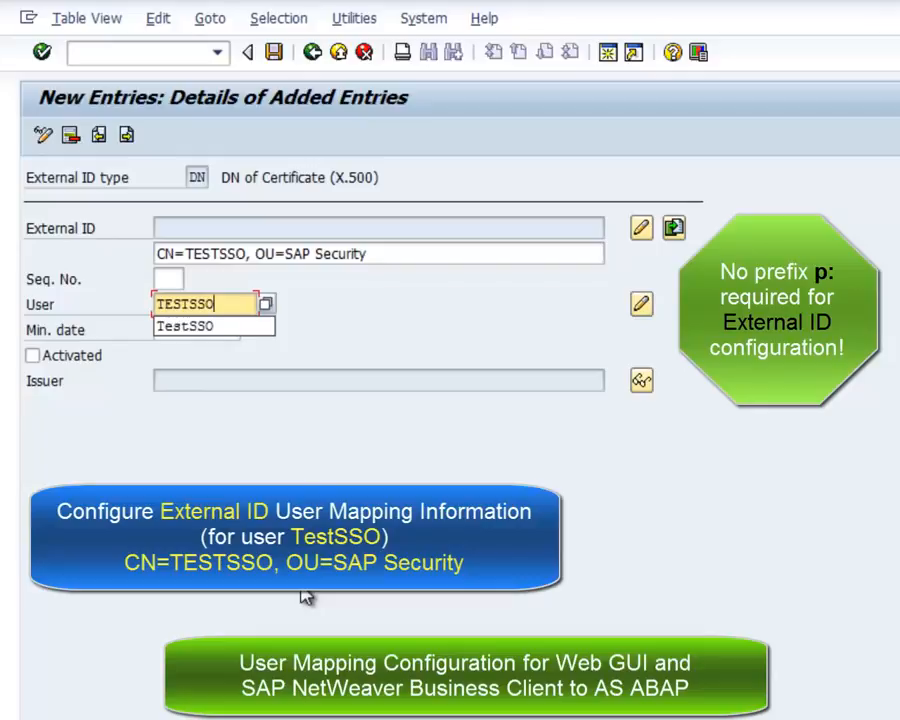
pyautogui.write('SO')
pyautogui.click(72, 356)
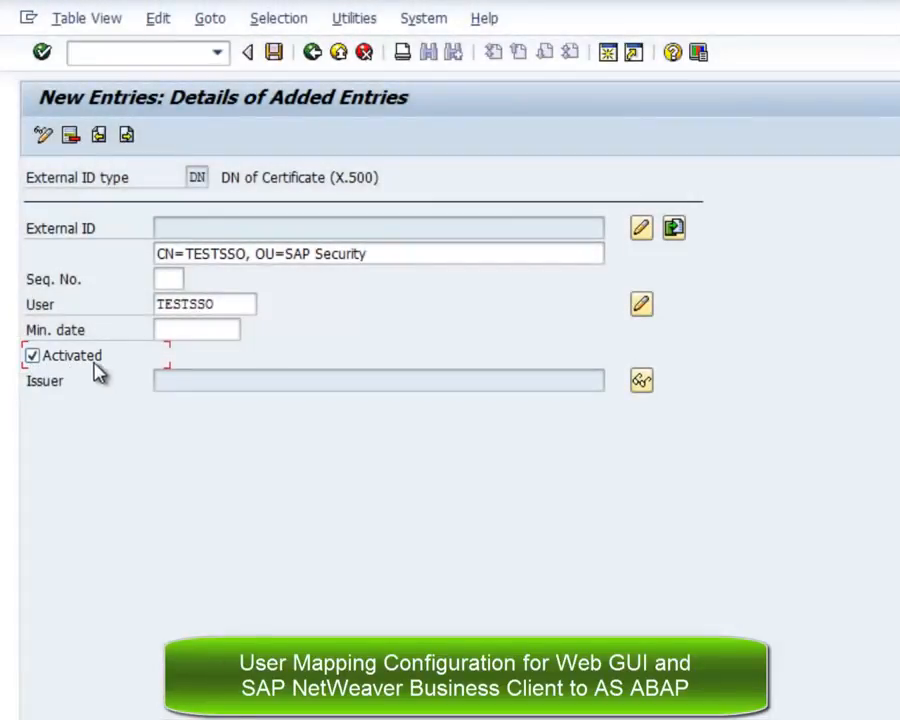
pyautogui.click(275, 55)
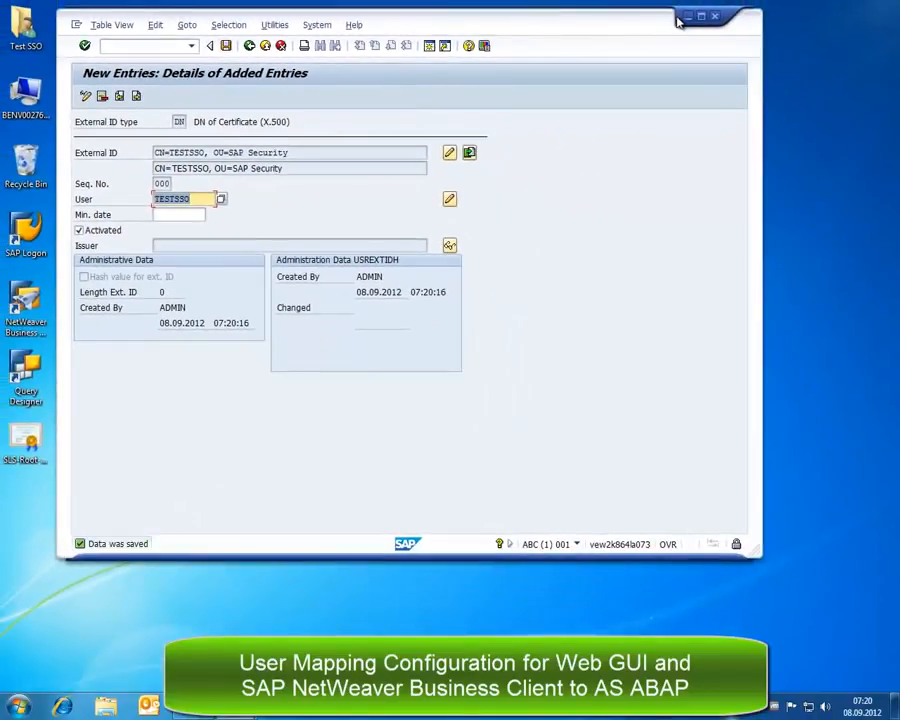
# Open the Web GUI ABAP favorite in Internet Explorer, confirm SAP Easy Access loads password-free, then close it.
pyautogui.click(688, 17)
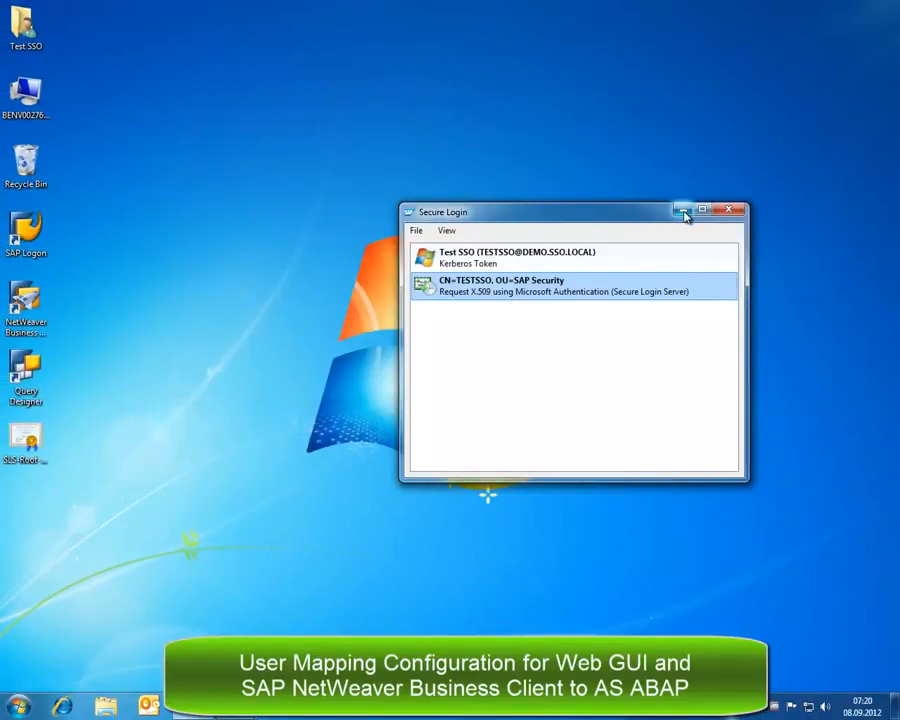
pyautogui.click(682, 211)
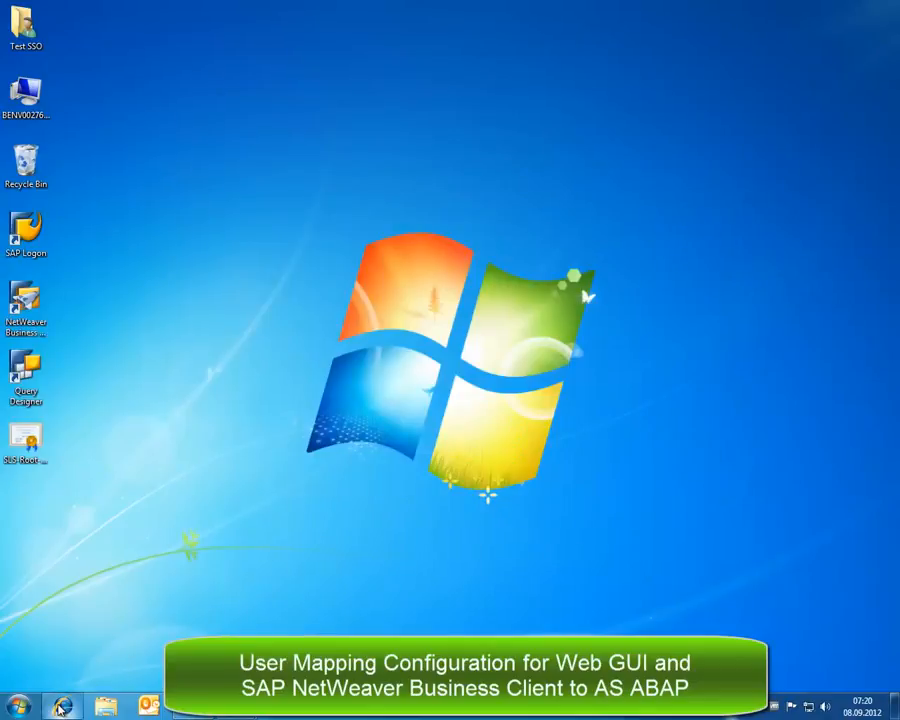
pyautogui.click(60, 707)
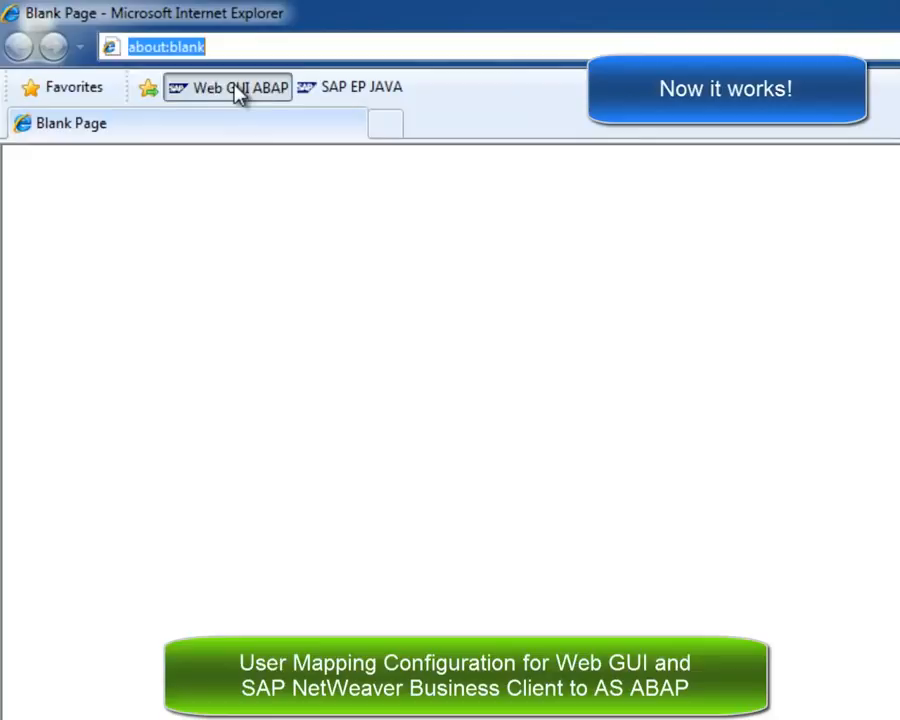
pyautogui.click(237, 90)
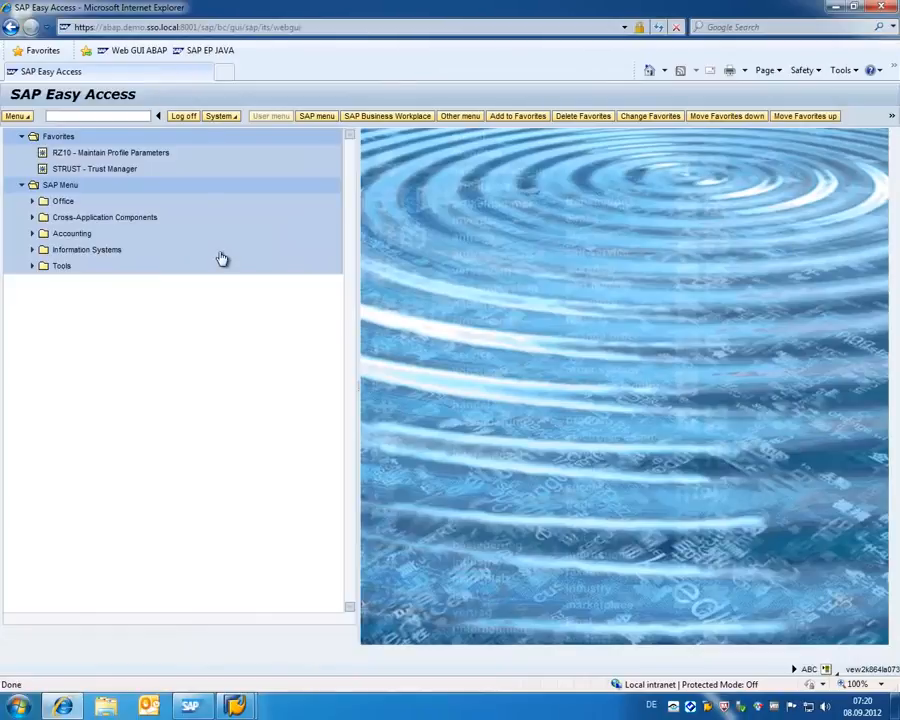
pyautogui.click(879, 8)
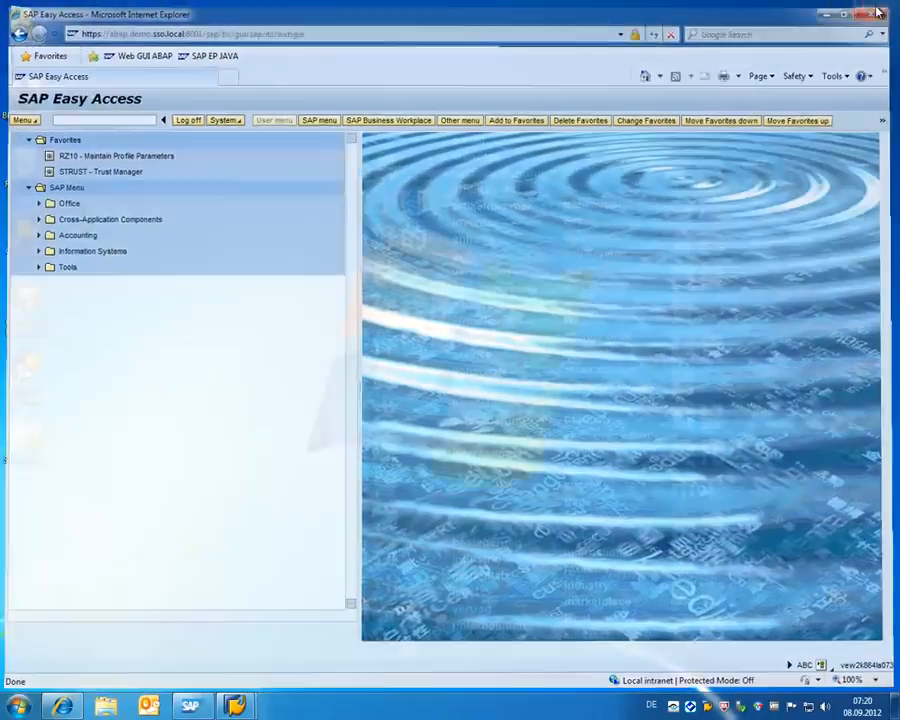
# Open the AS Java portal, change its URL to .../50001/nwa, and log on as the administrator.
pyautogui.click(62, 708)
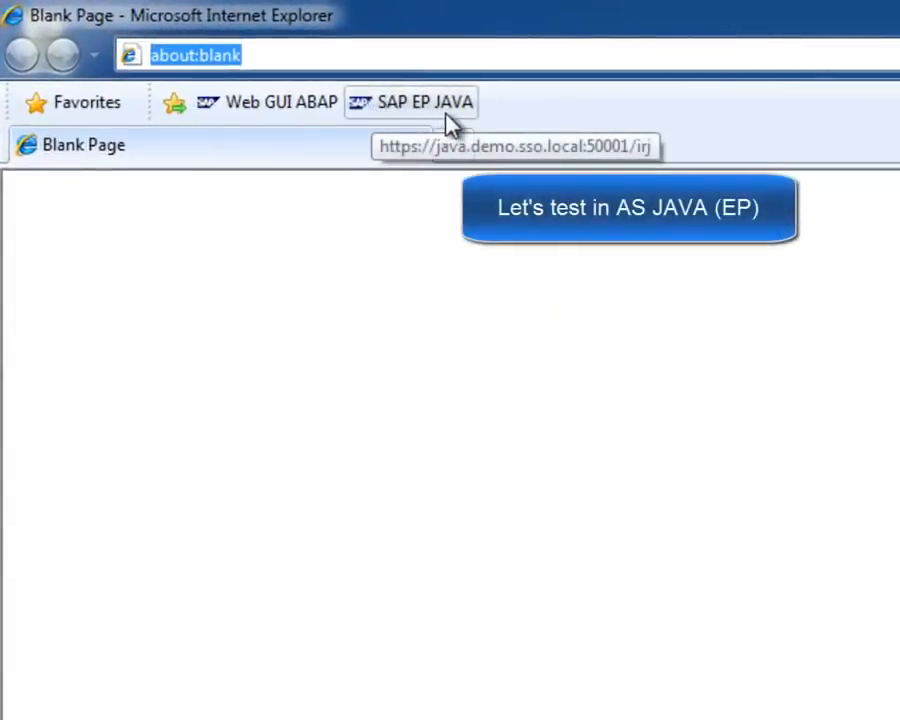
pyautogui.click(452, 124)
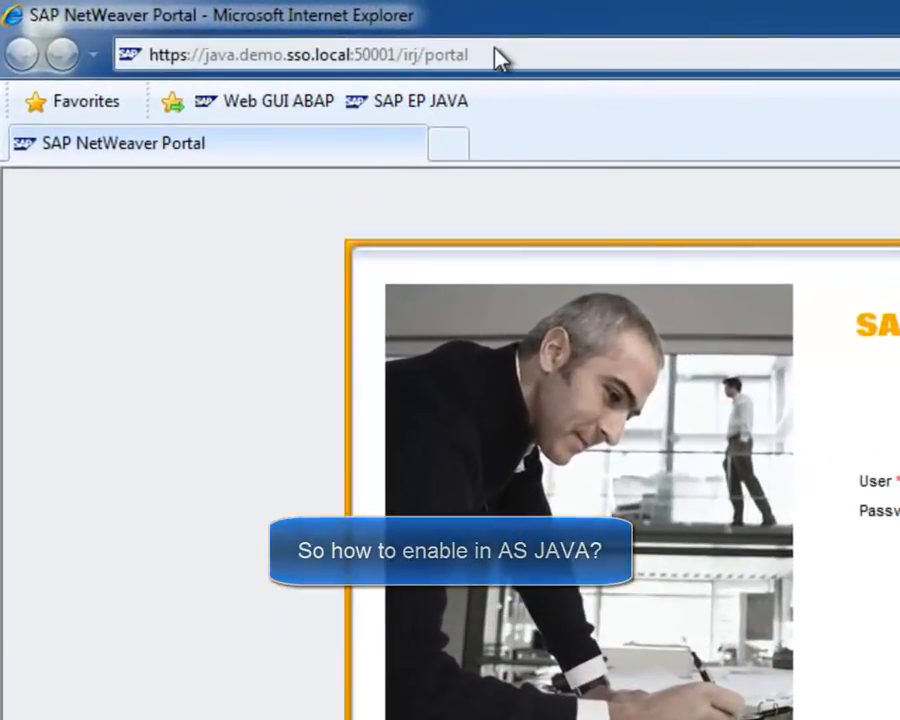
pyautogui.click(319, 29)
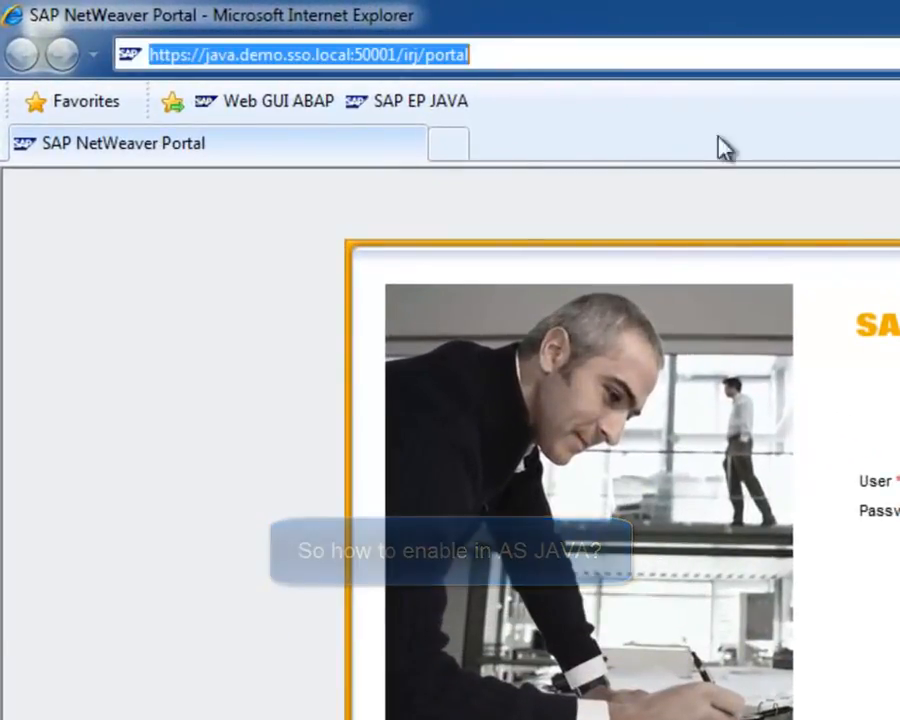
pyautogui.press('End')
pyautogui.press('BackSpace')
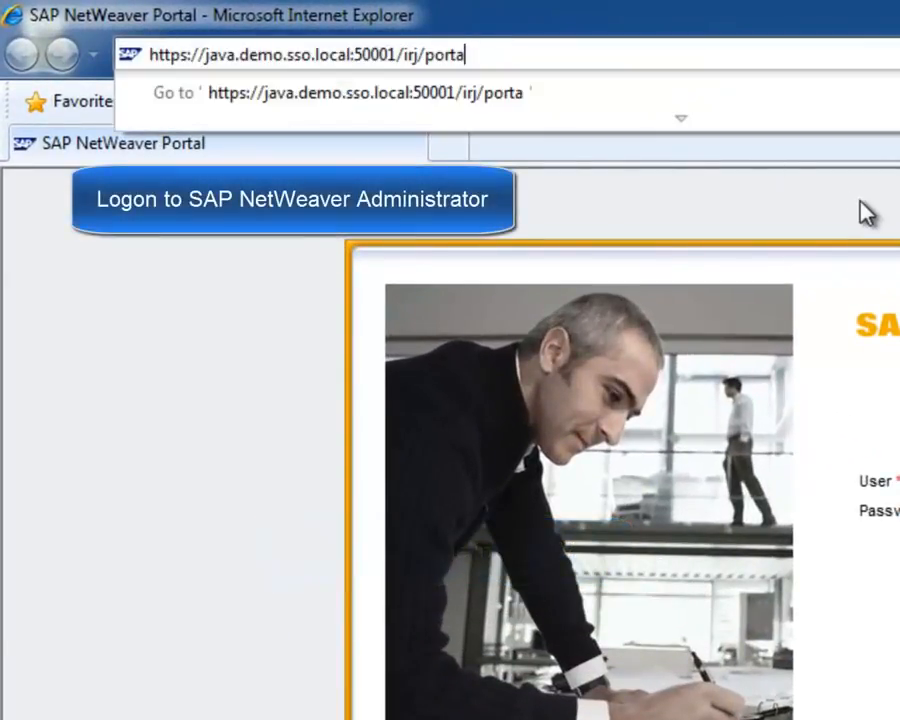
pyautogui.press('BackSpace')
pyautogui.press('BackSpace')
pyautogui.press('BackSpace')
pyautogui.press('BackSpace')
pyautogui.press('BackSpace')
pyautogui.press('BackSpace')
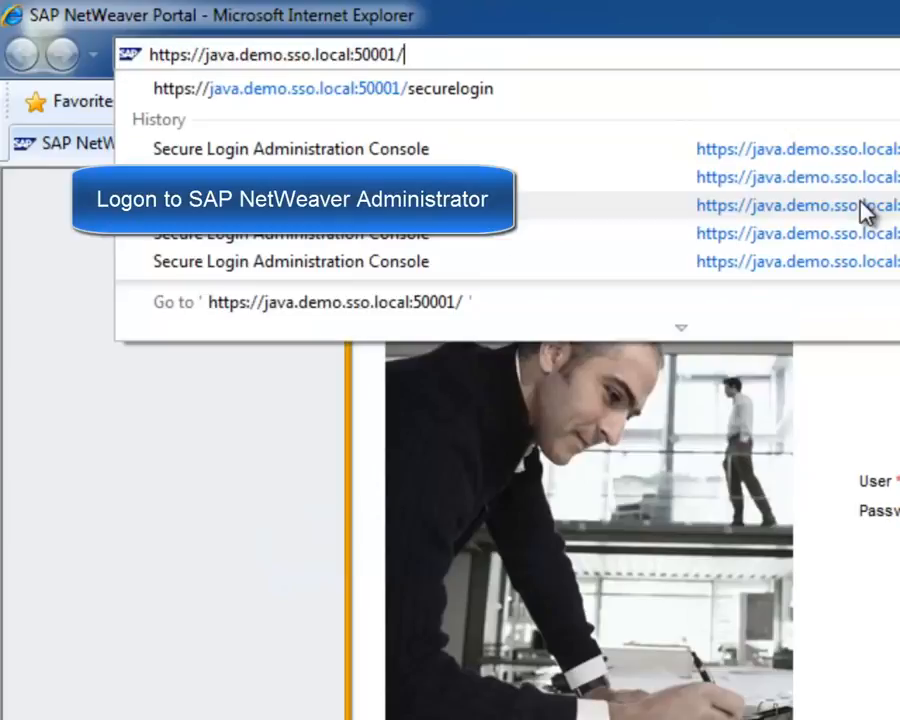
pyautogui.write('nwa')
pyautogui.press('Return')
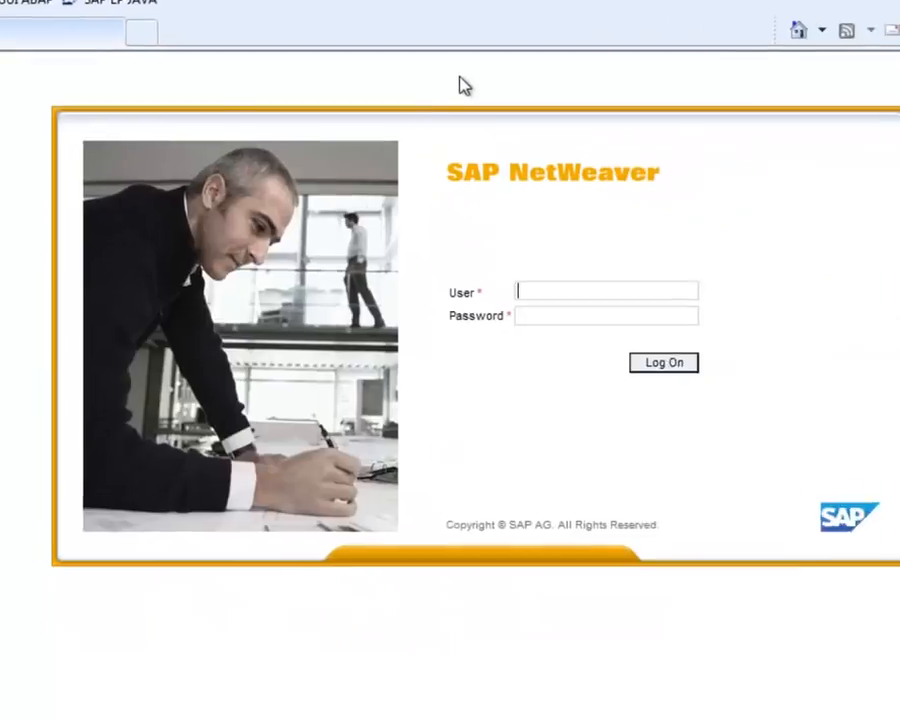
pyautogui.write('Ad')
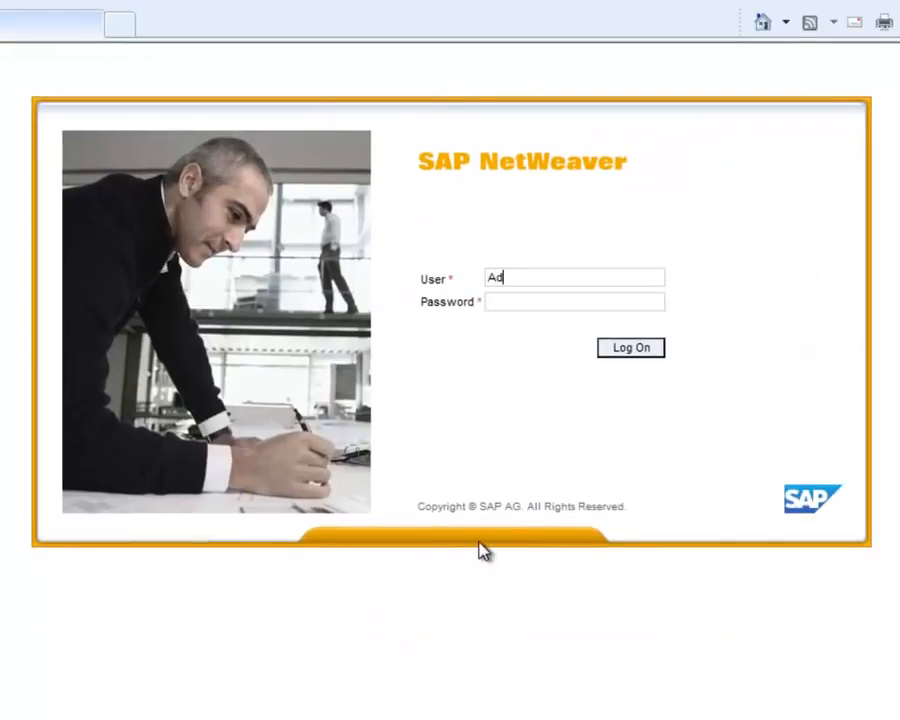
pyautogui.write('min')
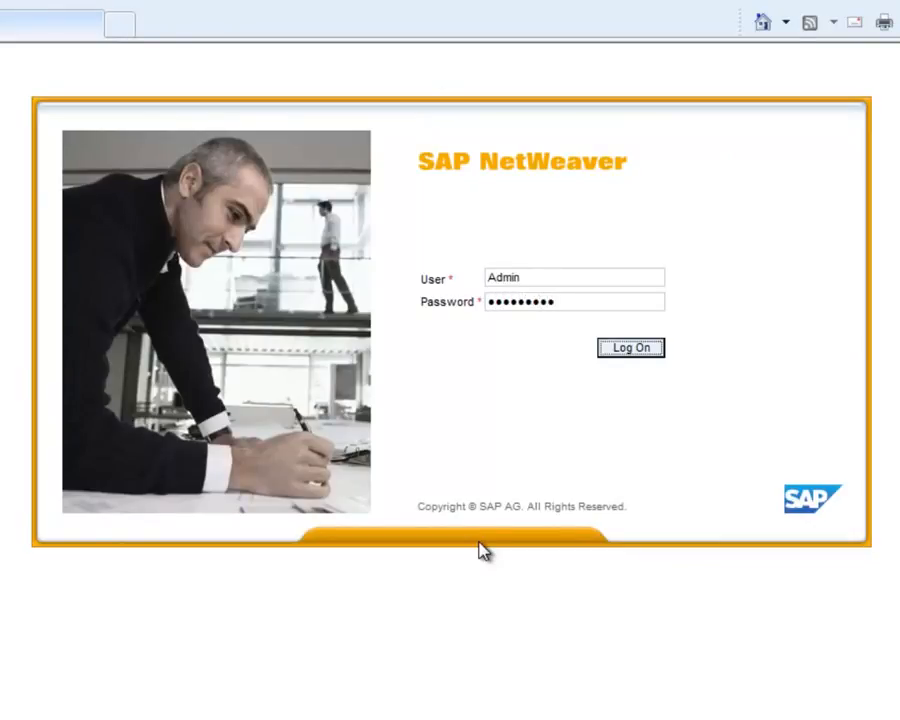
pyautogui.press('Return')
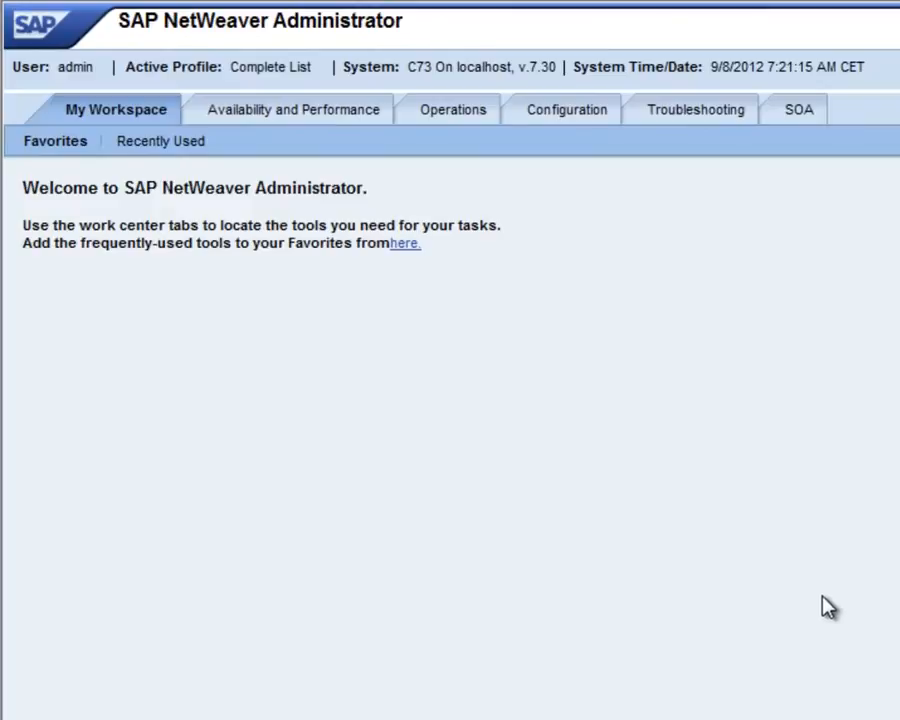
# Open Configuration > SSL and show the Trusted CAs of port 50001.
pyautogui.click(557, 122)
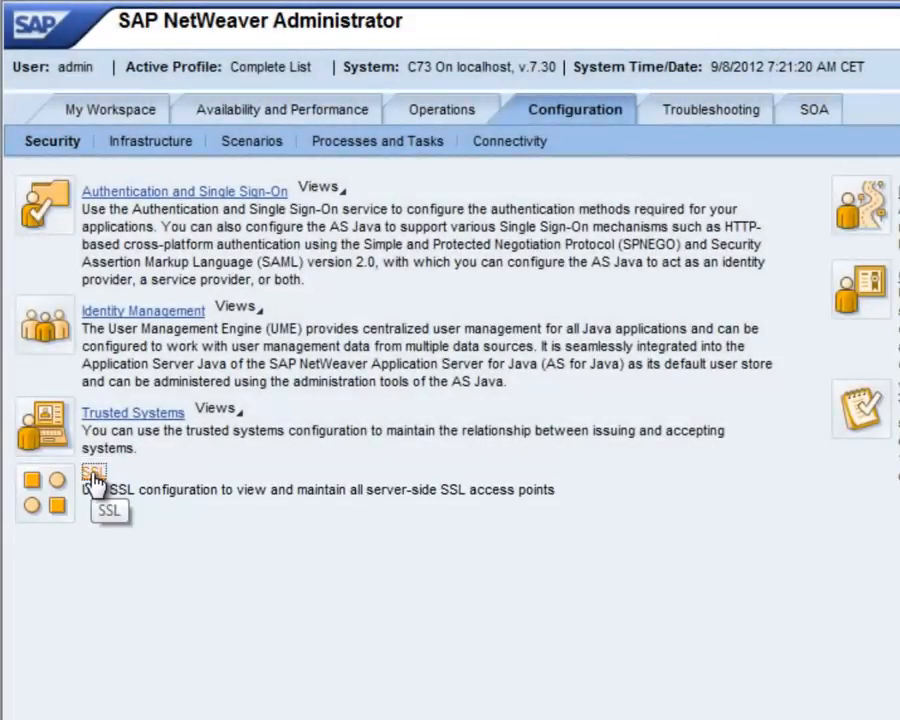
pyautogui.click(93, 482)
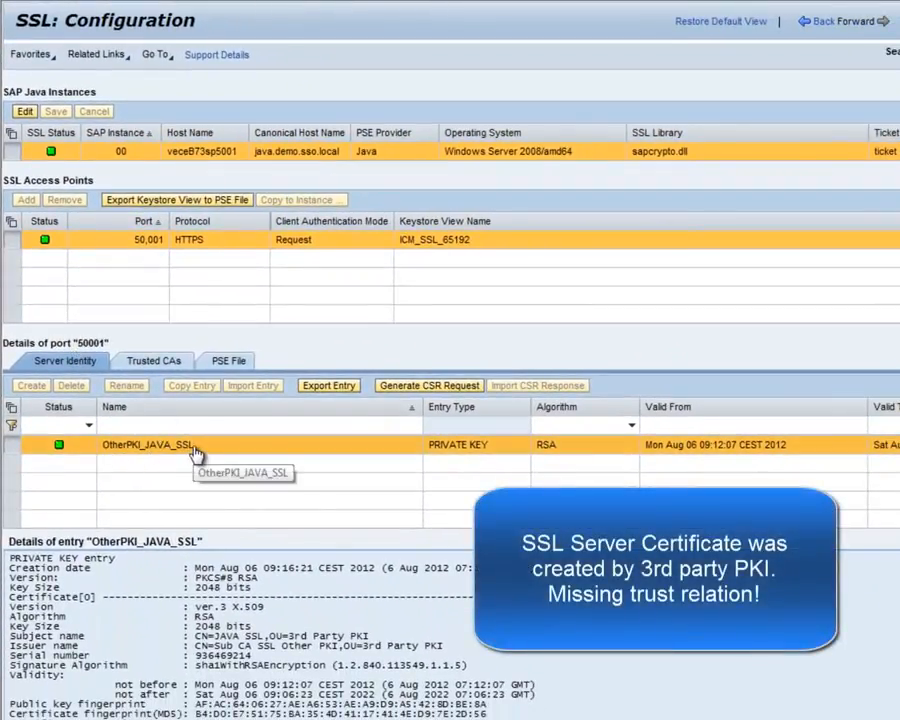
pyautogui.click(158, 367)
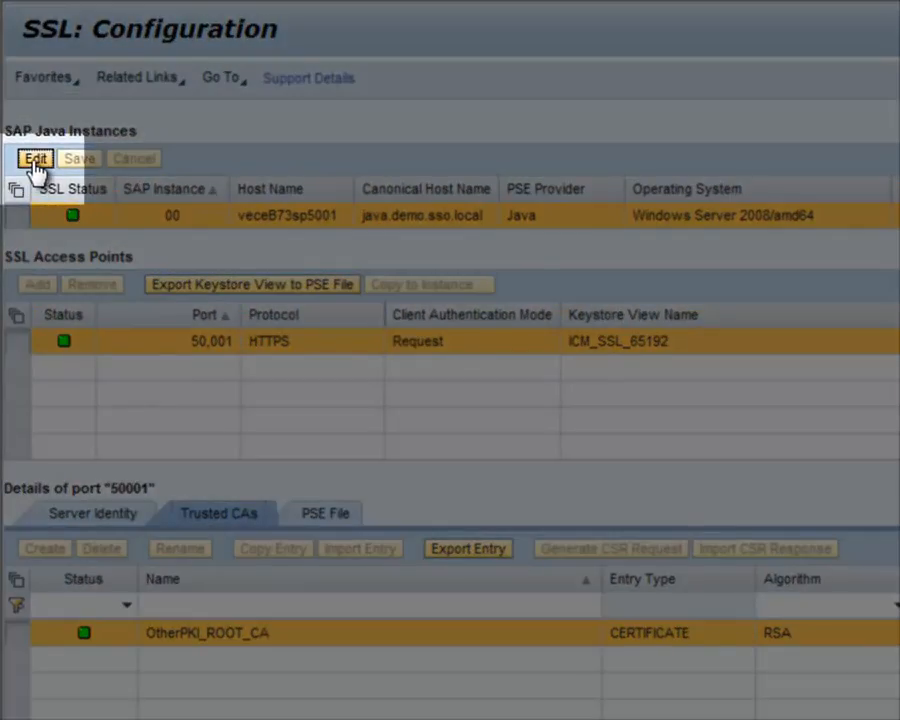
# In edit mode, import SLS-Root-CA.cer from the Desktop as an X.509 Certificate entry.
pyautogui.click(35, 160)
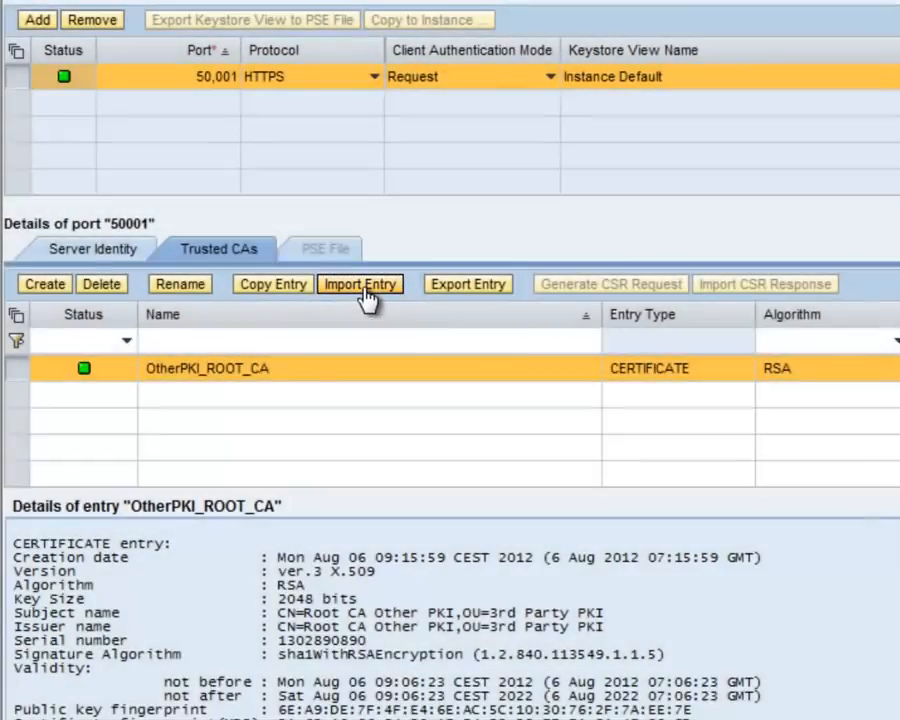
pyautogui.click(362, 286)
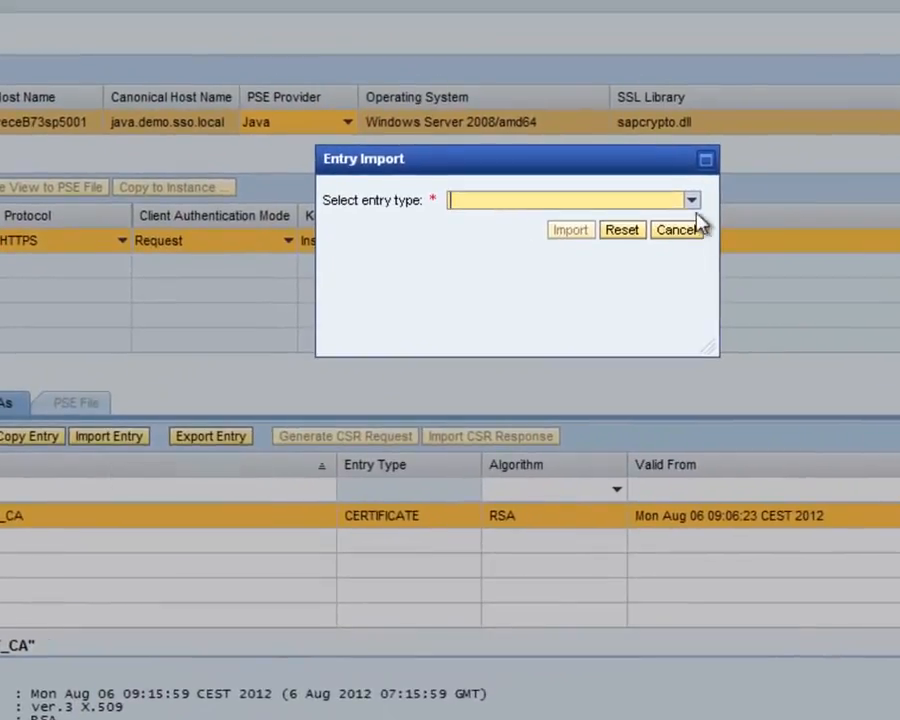
pyautogui.click(690, 201)
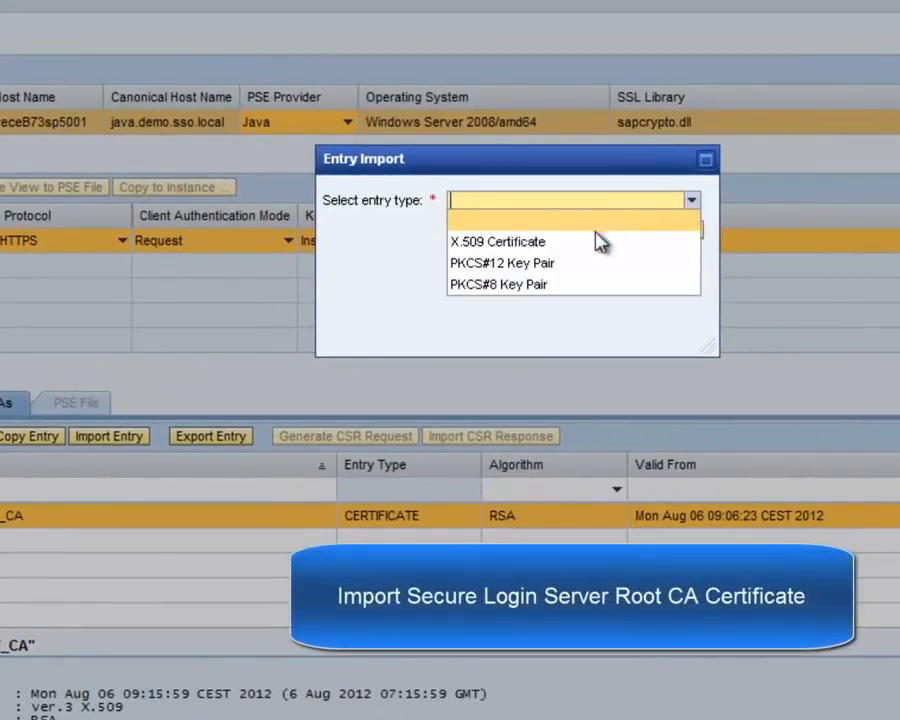
pyautogui.click(558, 244)
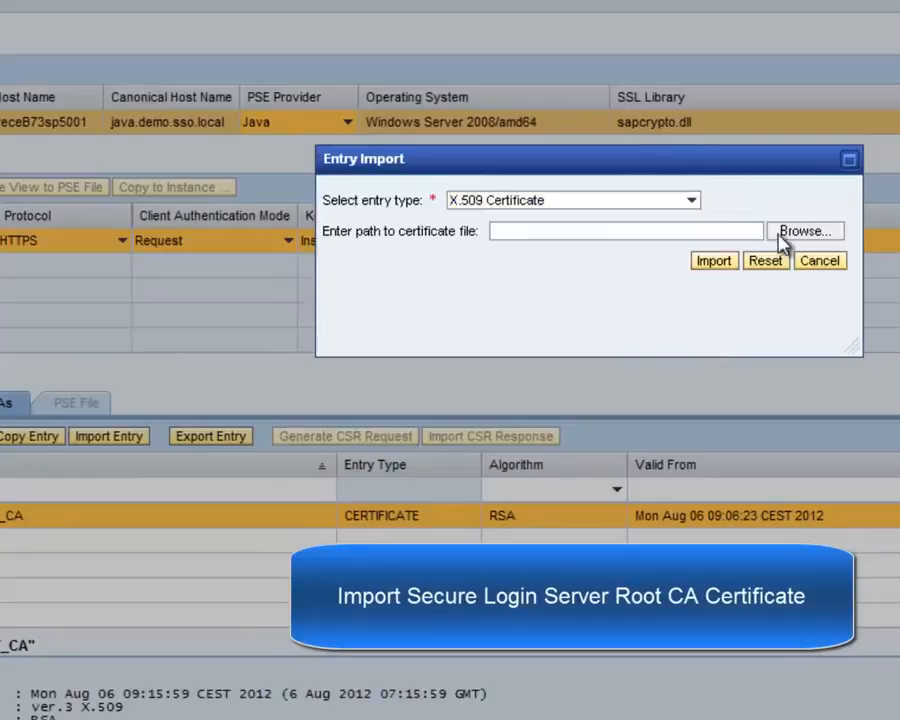
pyautogui.click(786, 242)
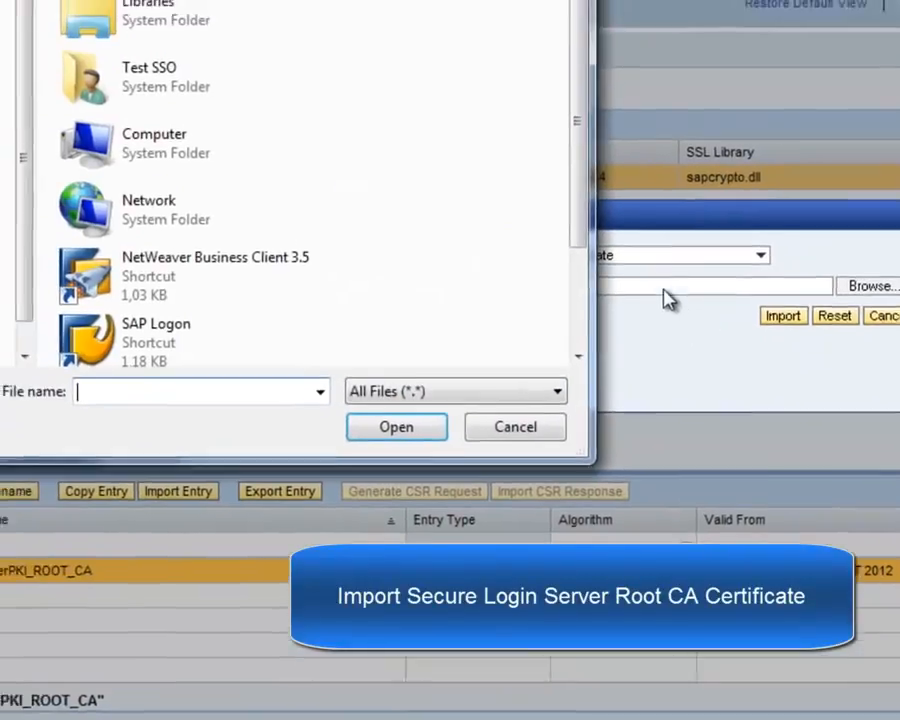
pyautogui.moveTo(572, 161); pyautogui.dragTo(594, 297)
pyautogui.click(131, 348)
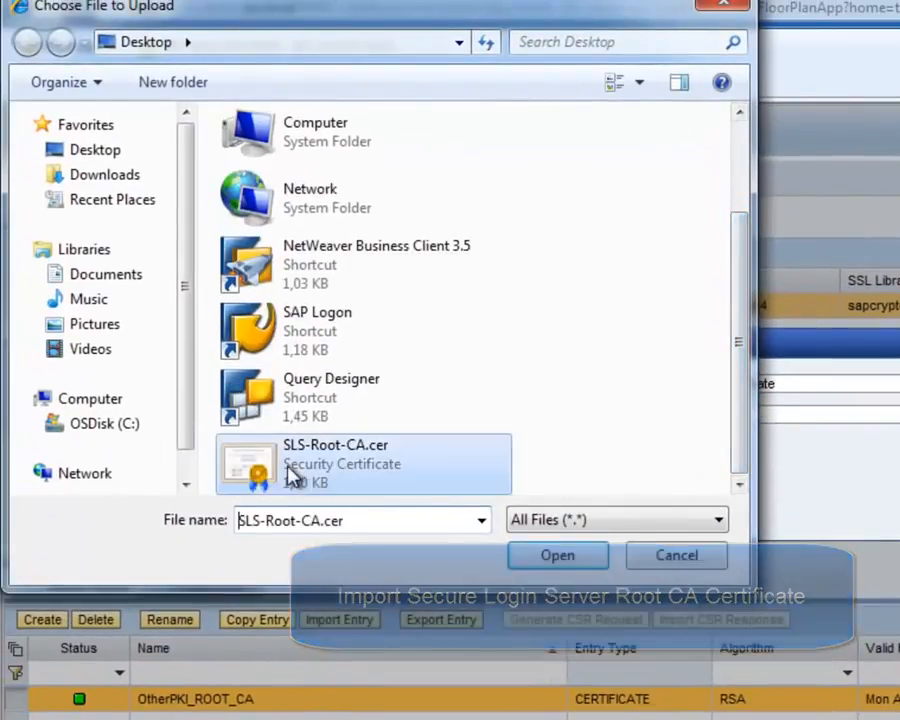
pyautogui.click(540, 560)
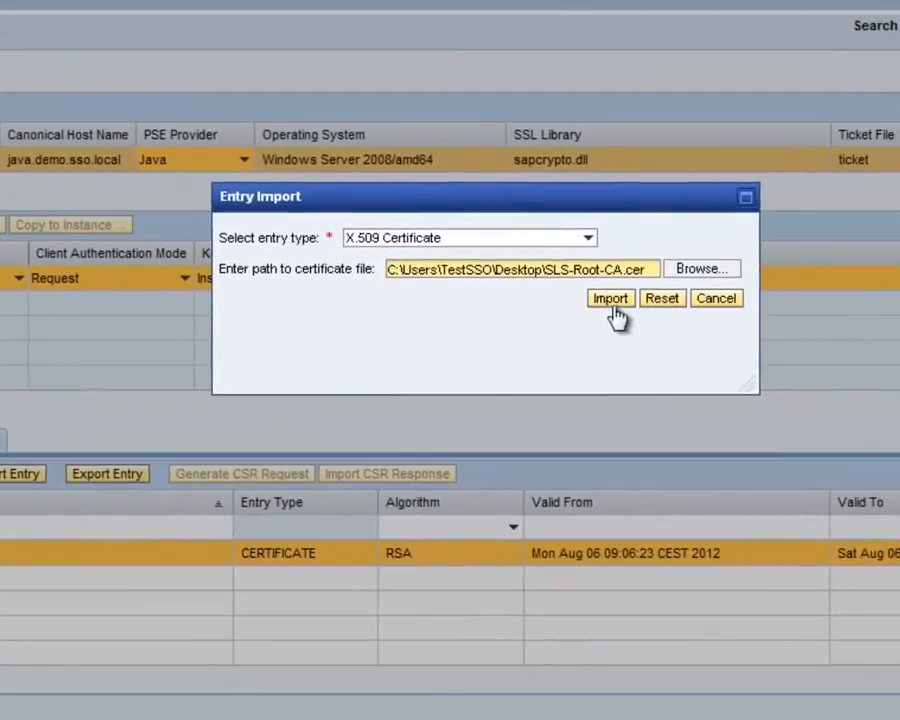
pyautogui.click(610, 302)
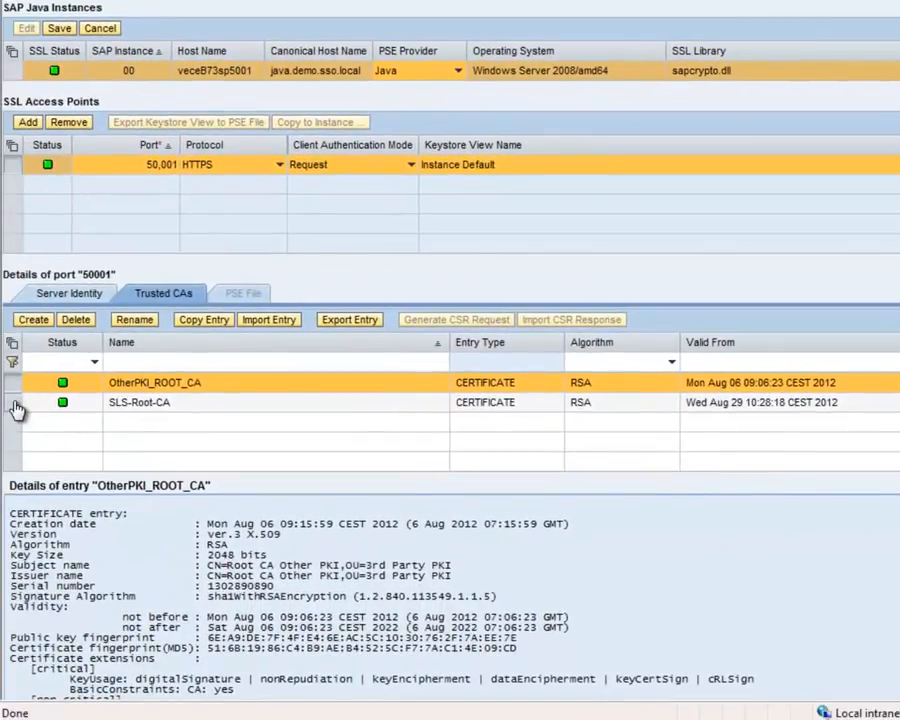
# Save the SSL configuration with SLS-Root-CA trusted and restart the ICM using administrator credentials.
pyautogui.click(16, 407)
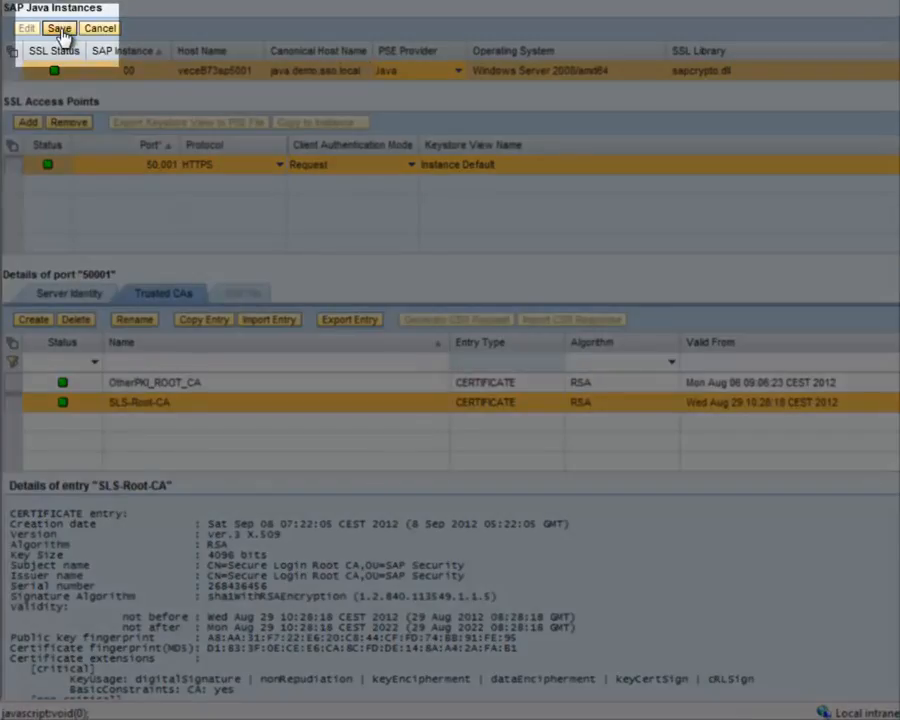
pyautogui.click(59, 30)
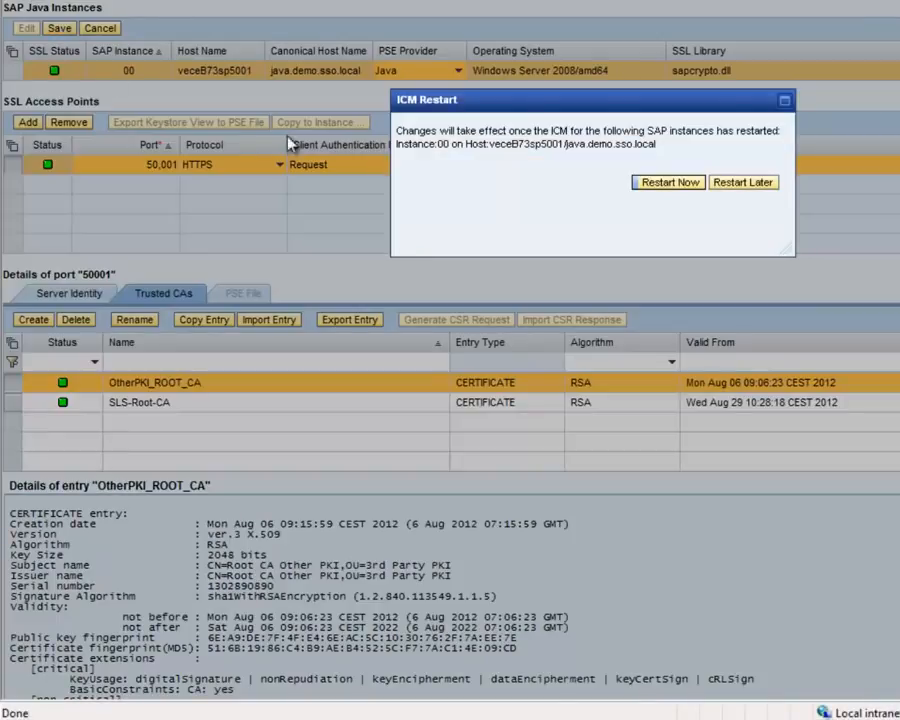
pyautogui.click(668, 183)
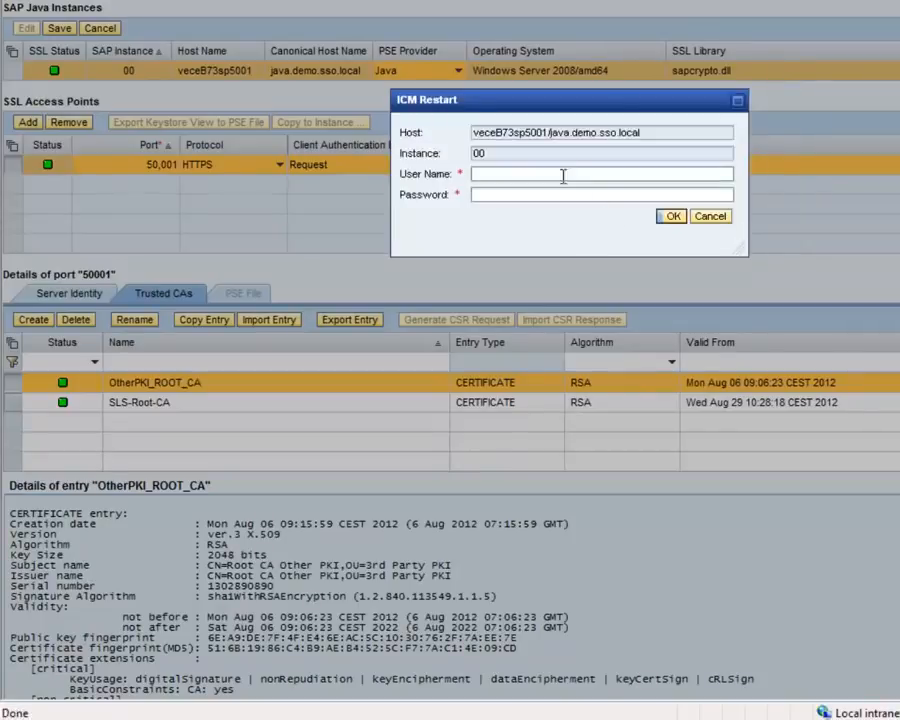
pyautogui.click(563, 176)
pyautogui.write('Admin')
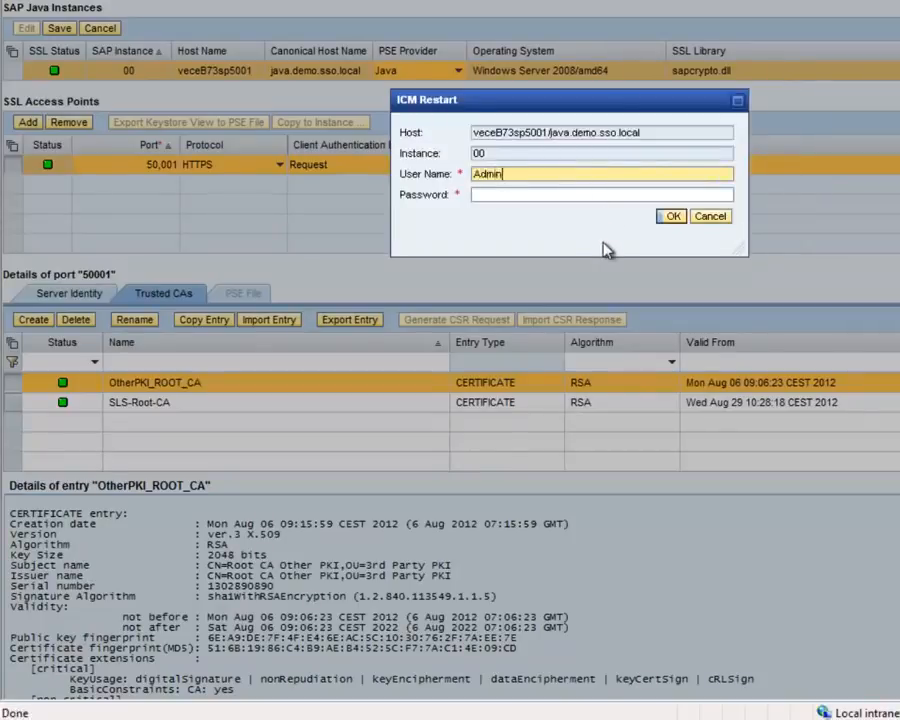
pyautogui.press('Tab')
pyautogui.write('••••••••••')
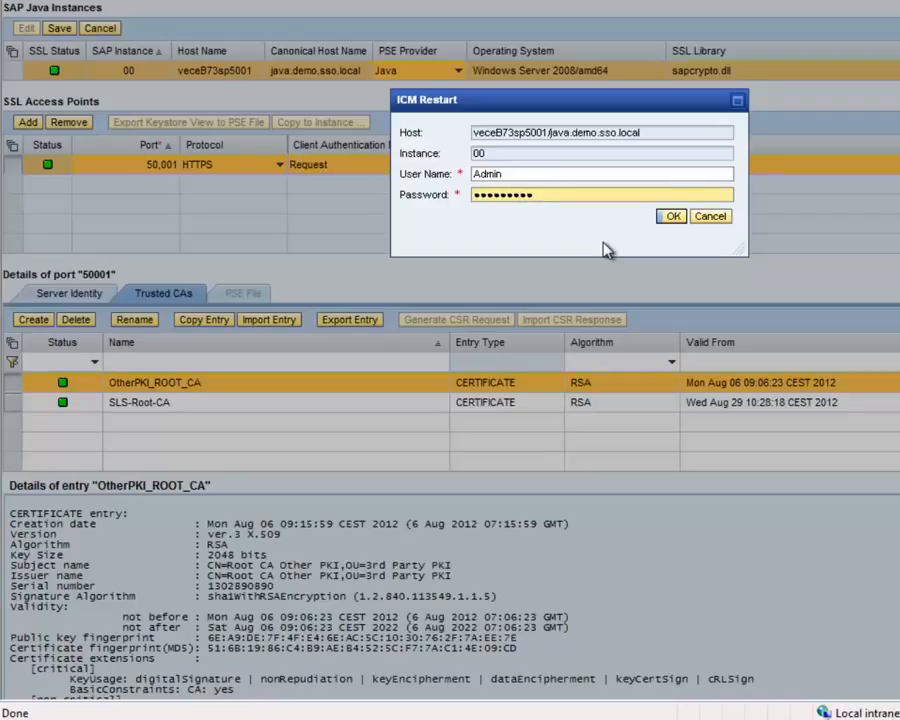
pyautogui.press('Return')
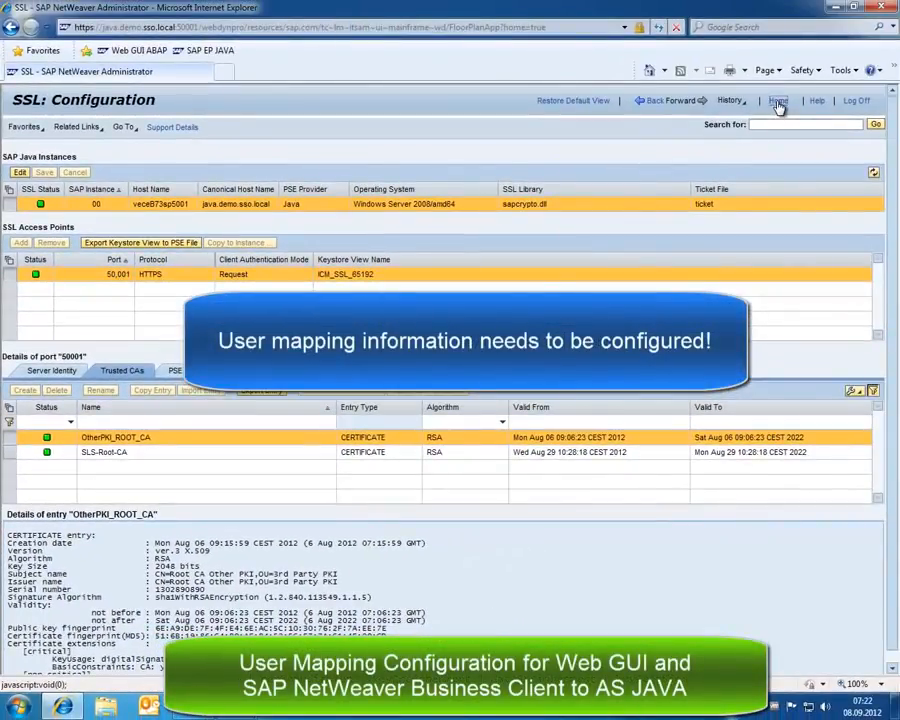
# Go to Home > Configuration > Authentication and Single Sign-On and show the ticket policy's login modules.
pyautogui.click(778, 102)
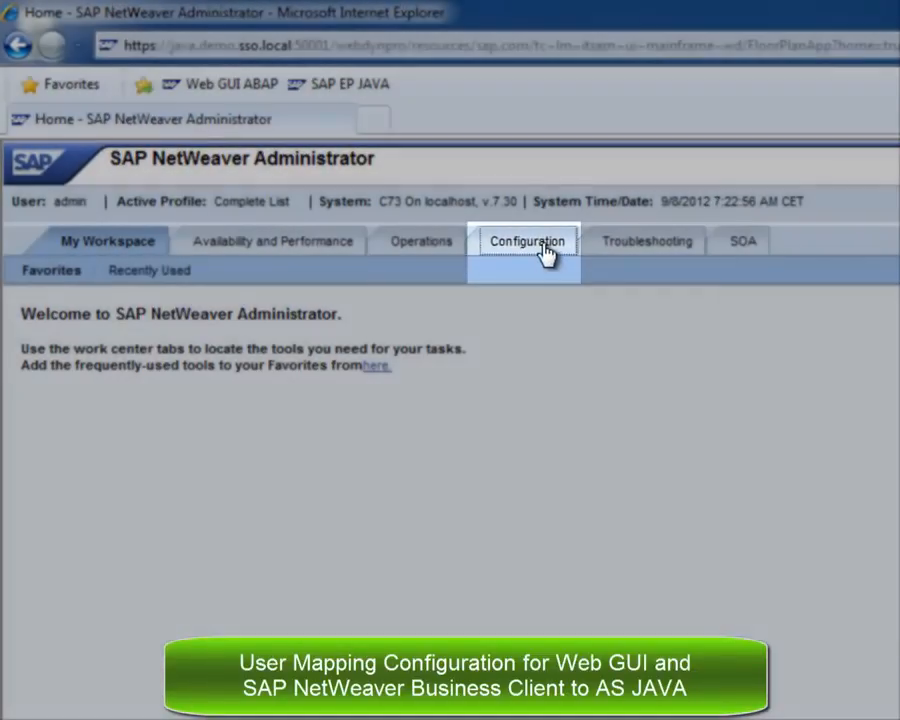
pyautogui.click(545, 252)
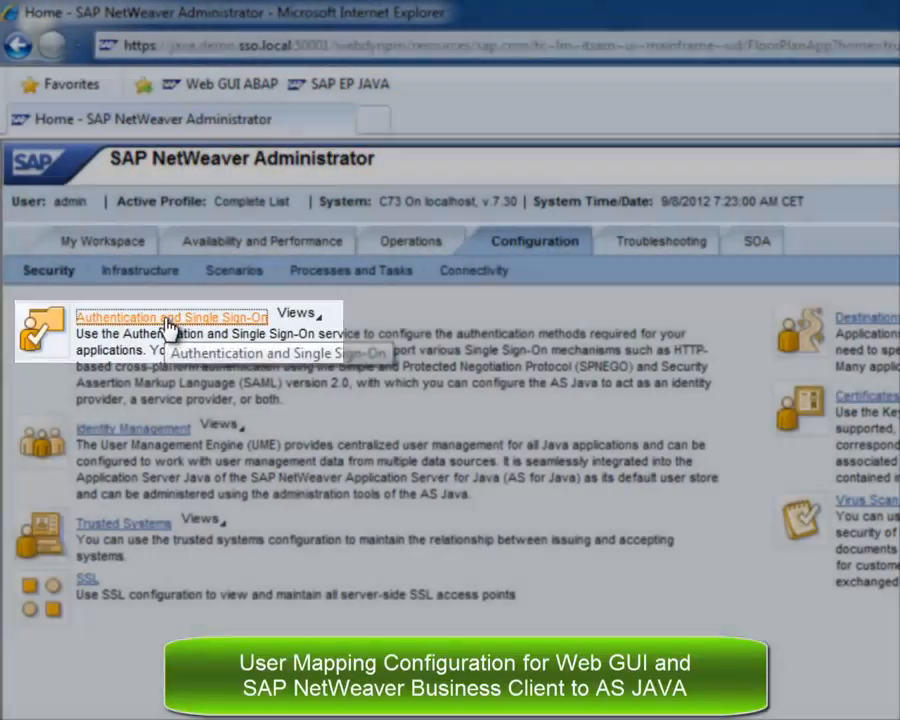
pyautogui.click(168, 320)
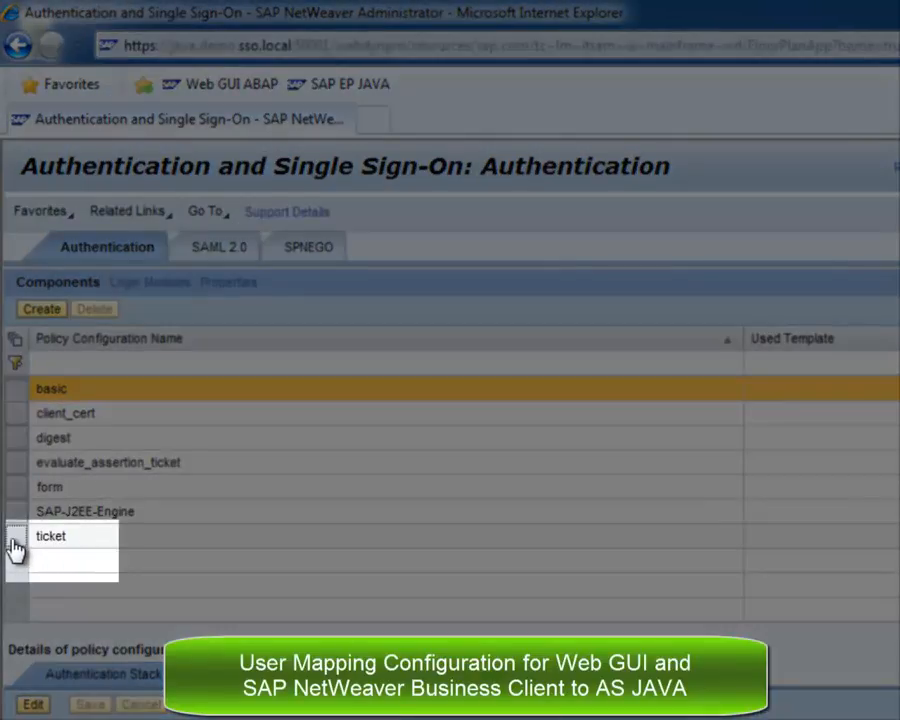
pyautogui.click(15, 548)
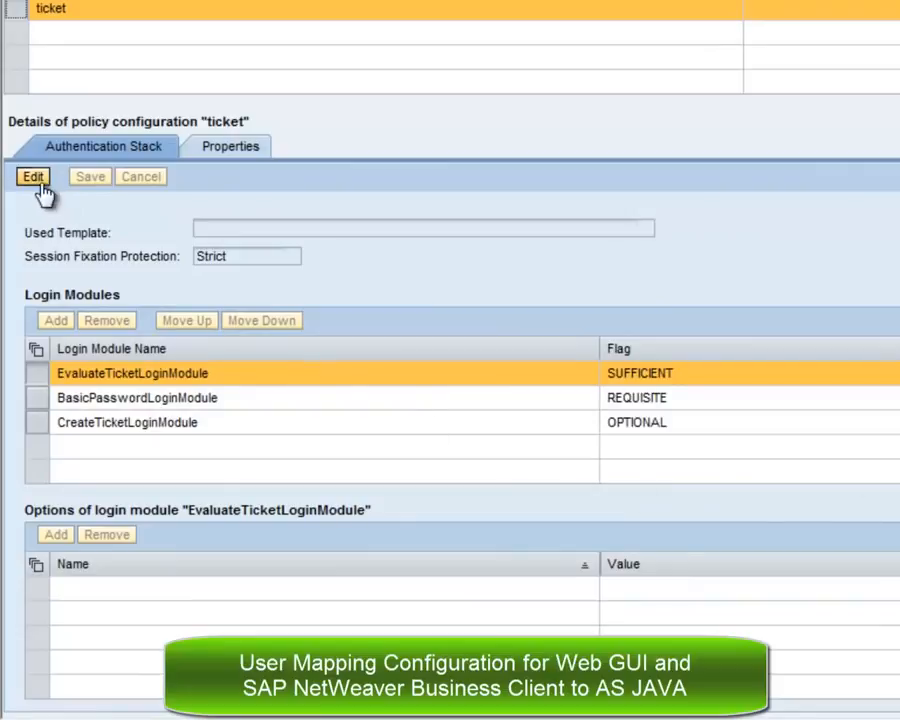
# Make the ticket stack editable and add a ClientCertLoginModule row.
pyautogui.click(36, 180)
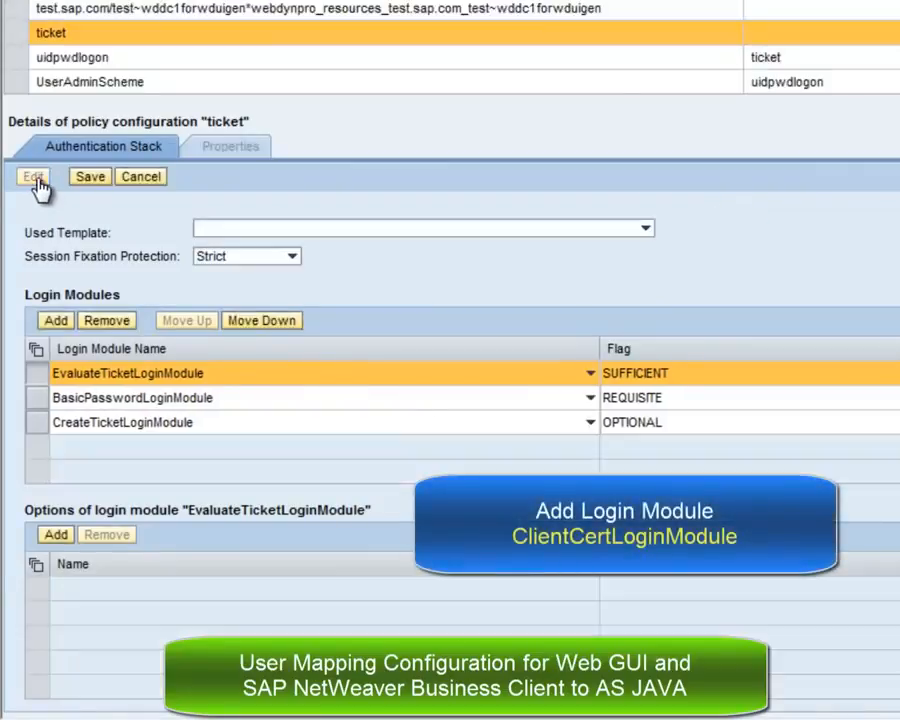
pyautogui.click(57, 322)
pyautogui.click(588, 450)
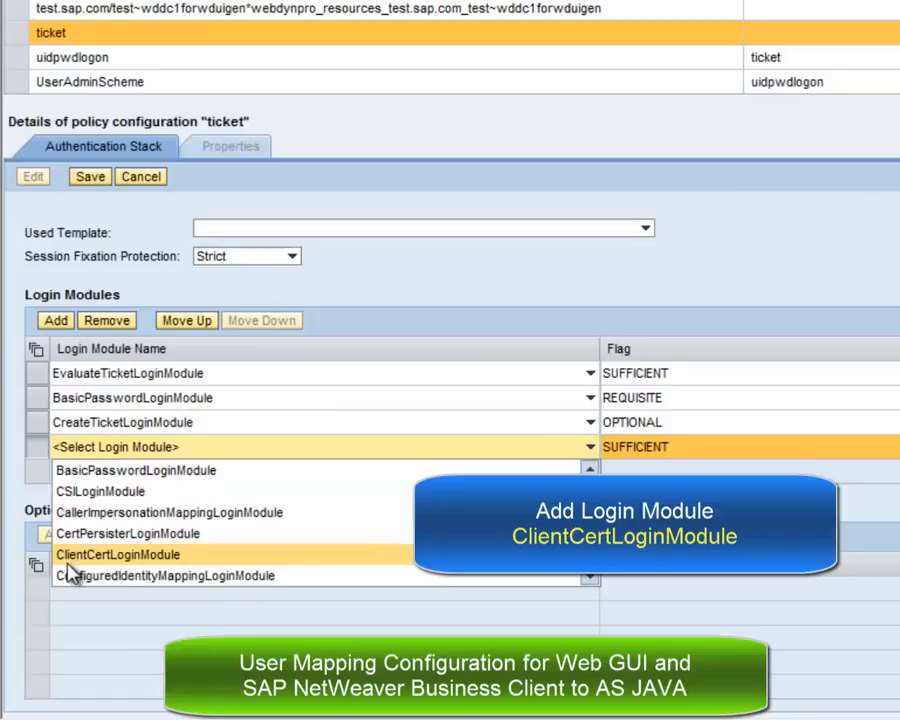
pyautogui.click(254, 556)
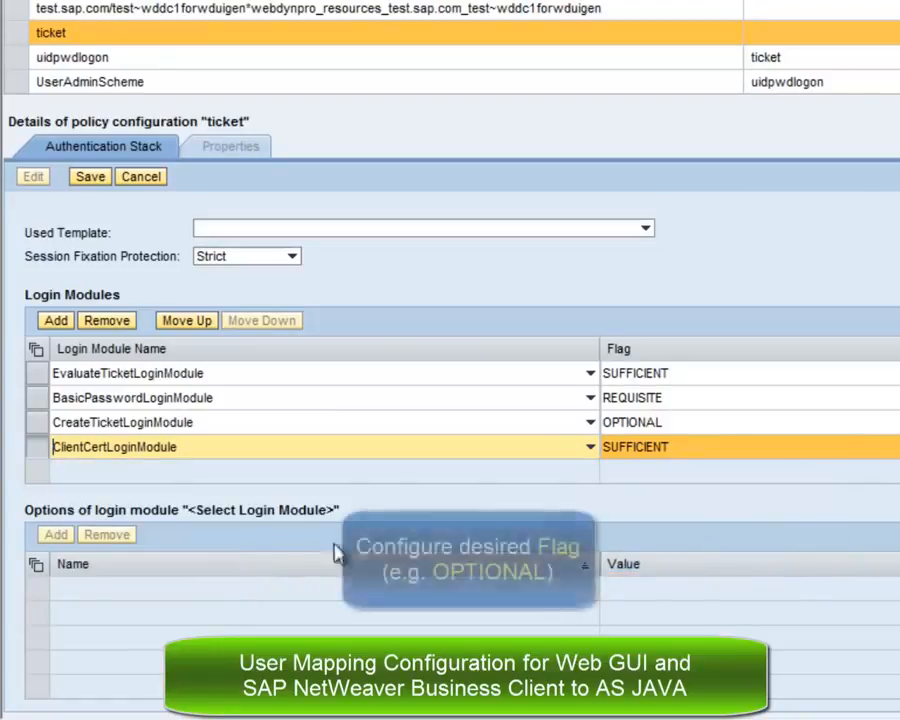
# Flag ClientCertLoginModule OPTIONAL and move it up to second place, after EvaluateTicketLoginModule.
pyautogui.click(825, 447)
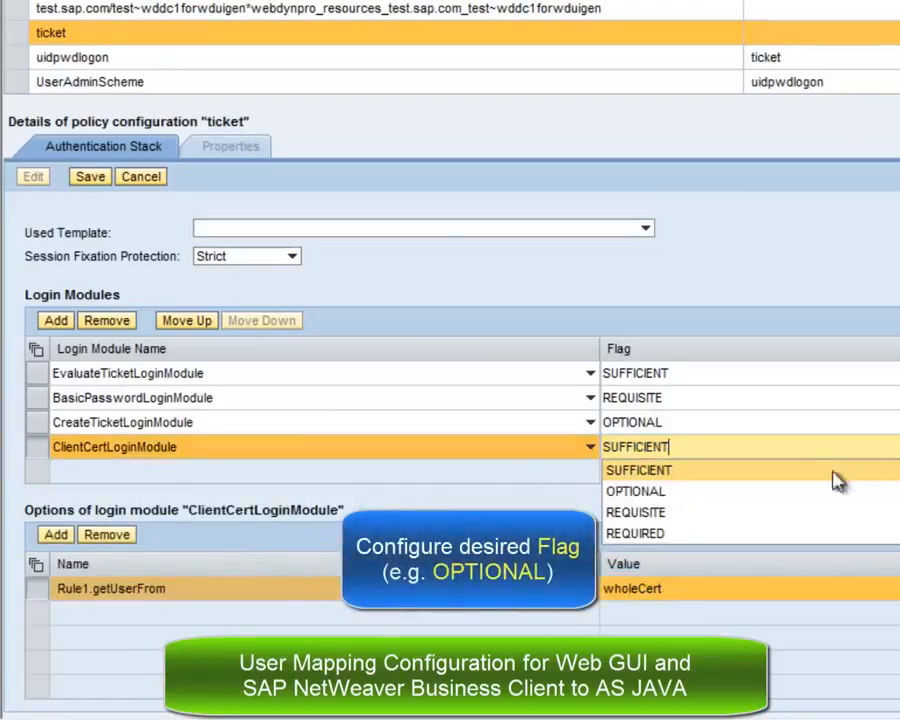
pyautogui.click(735, 491)
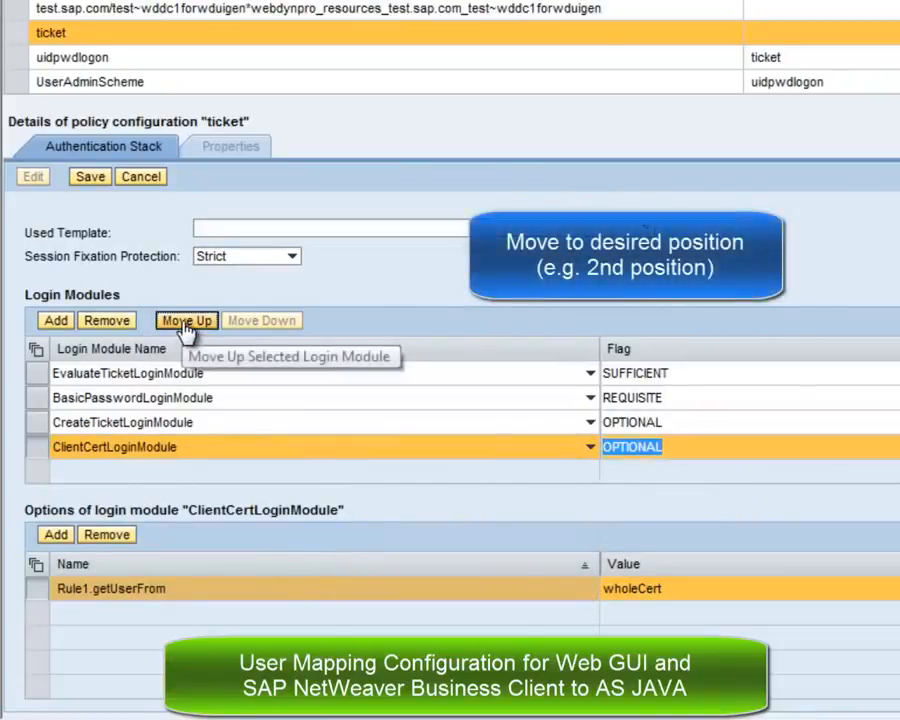
pyautogui.click(186, 321)
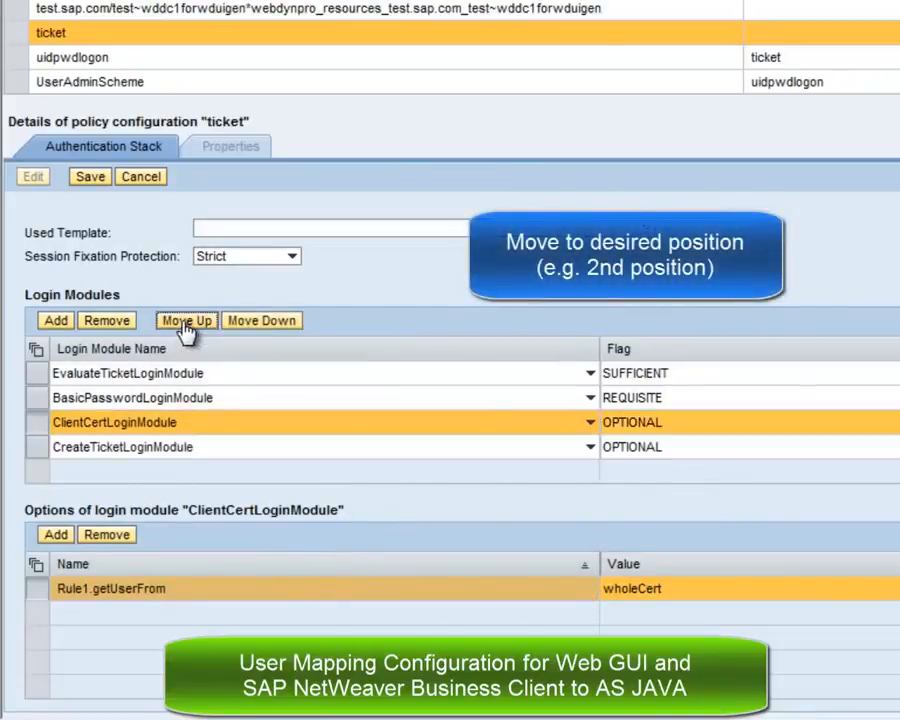
pyautogui.click(186, 321)
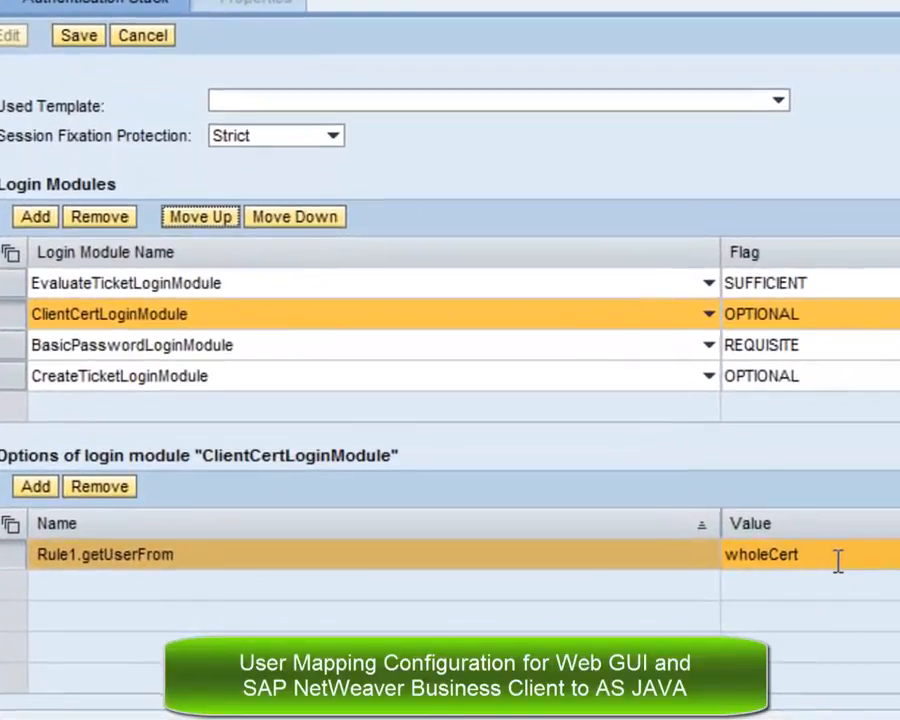
# Change Rule1.getUserFrom from wholeCert to SubjectName and begin adding a module option.
pyautogui.doubleClick(838, 561)
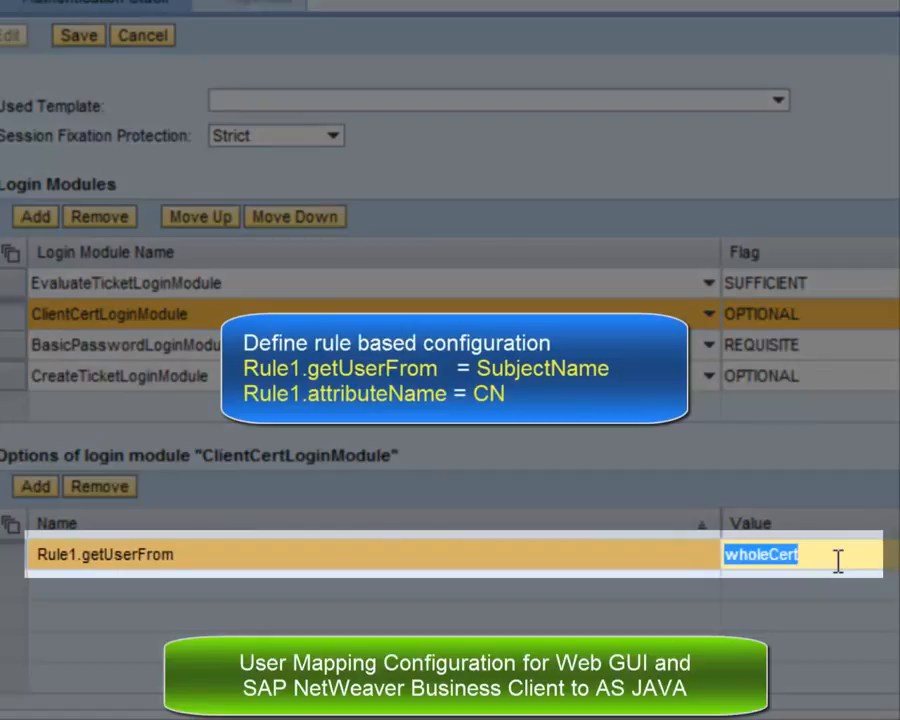
pyautogui.write('SubjectName')
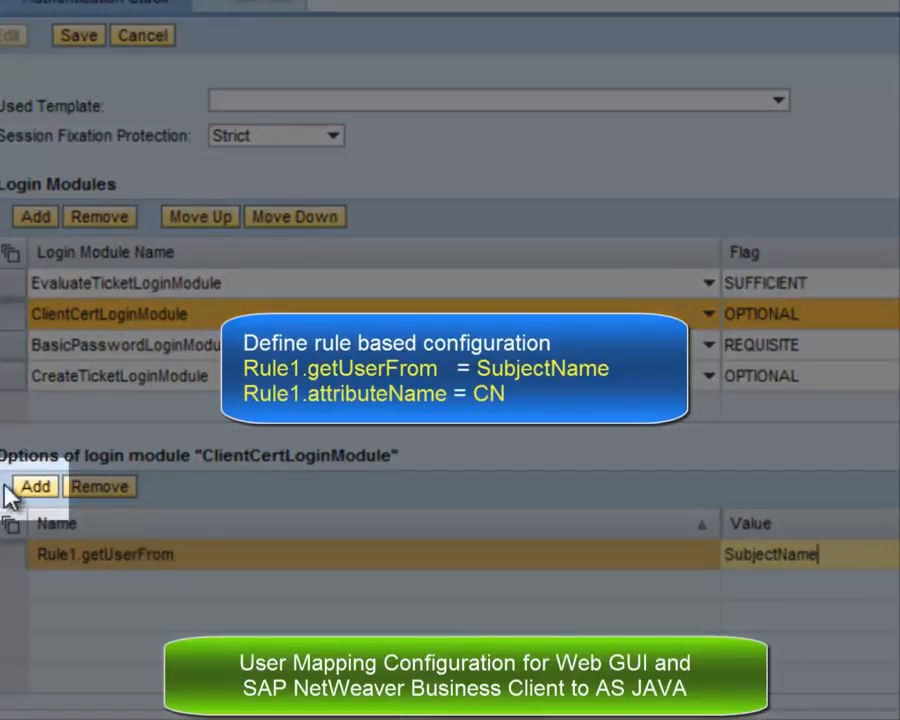
pyautogui.click(35, 489)
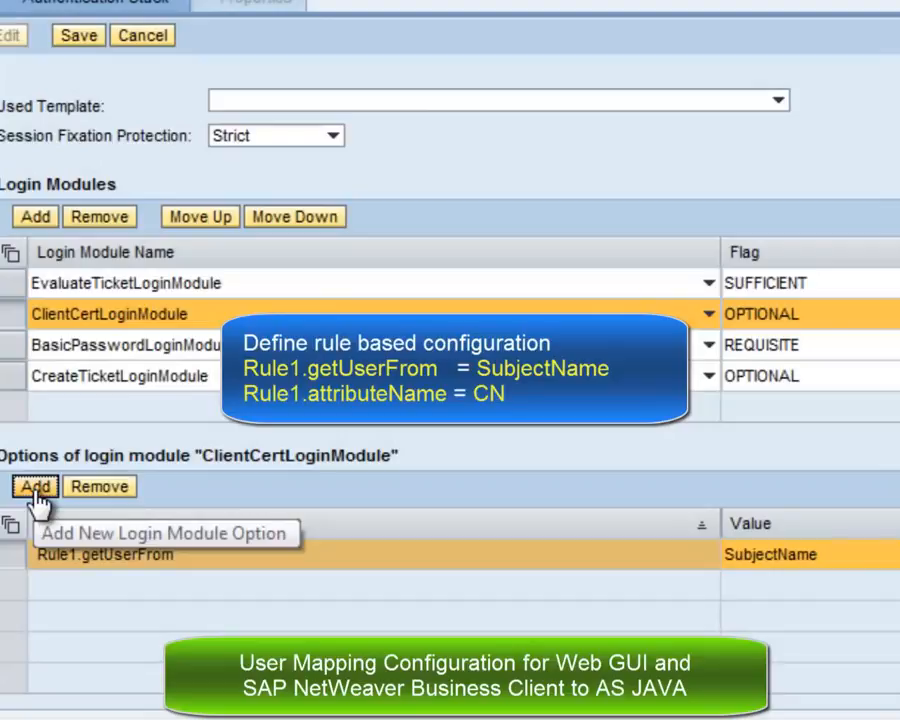
pyautogui.click(35, 490)
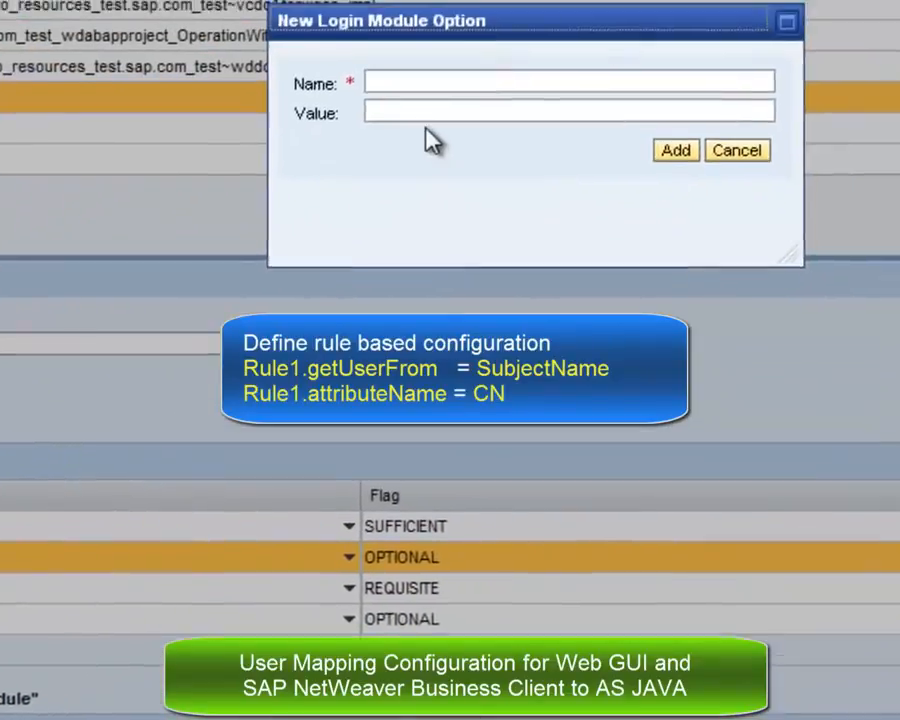
# Add the option Rule1.attributeName with value CN and save the ticket stack.
pyautogui.click(411, 84)
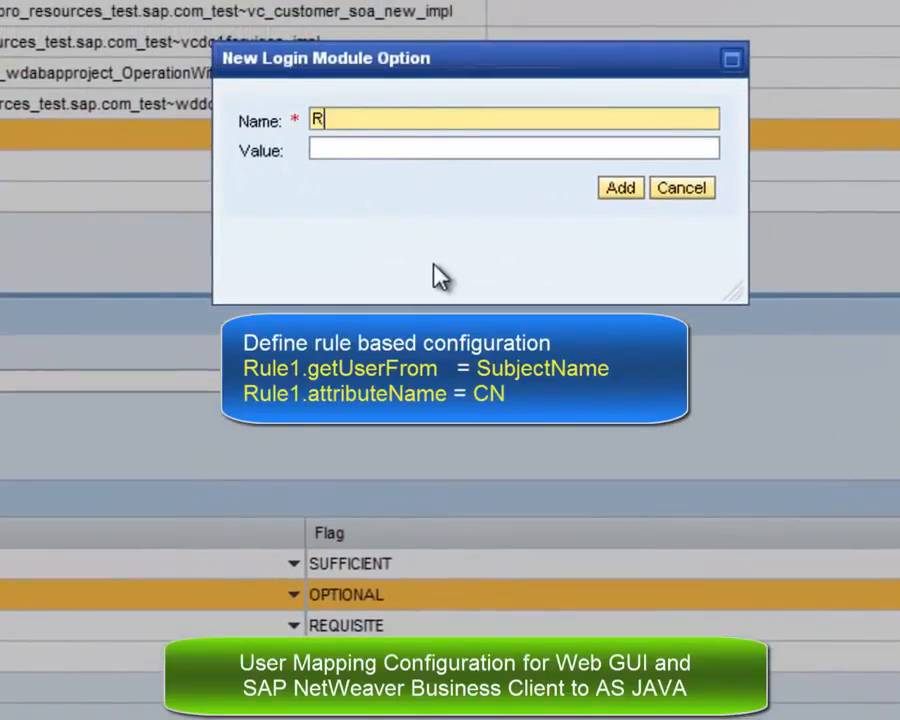
pyautogui.write('Rule1.attribute')
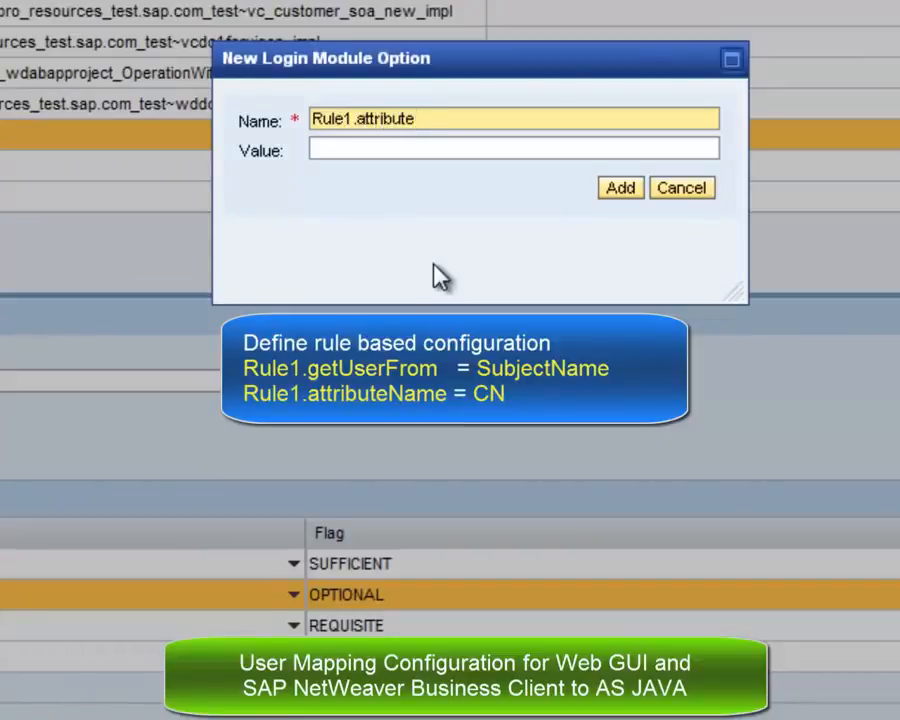
pyautogui.write('Name')
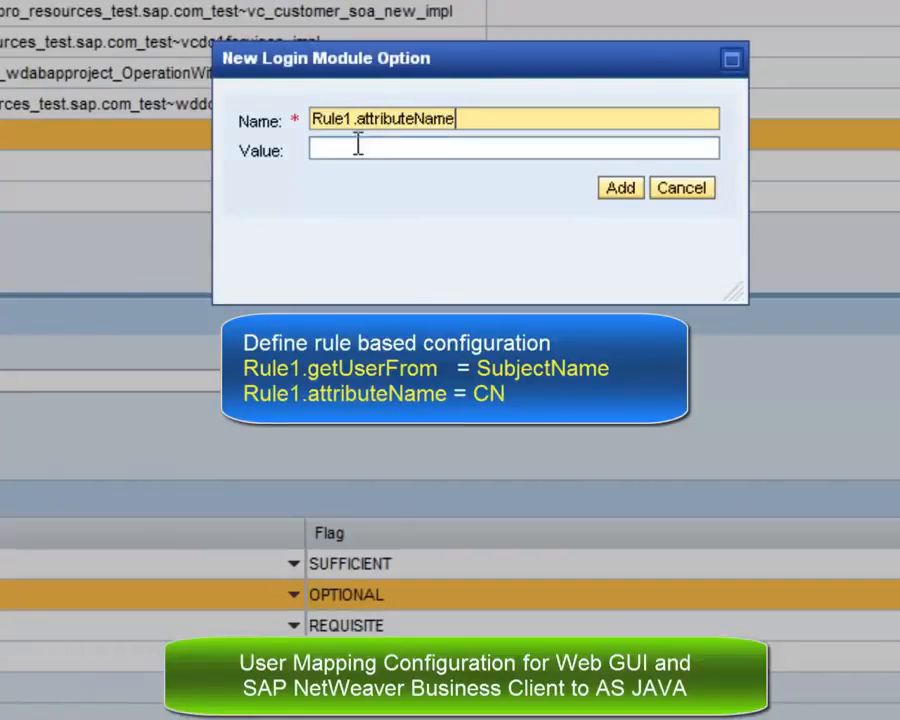
pyautogui.click(358, 143)
pyautogui.write('CN')
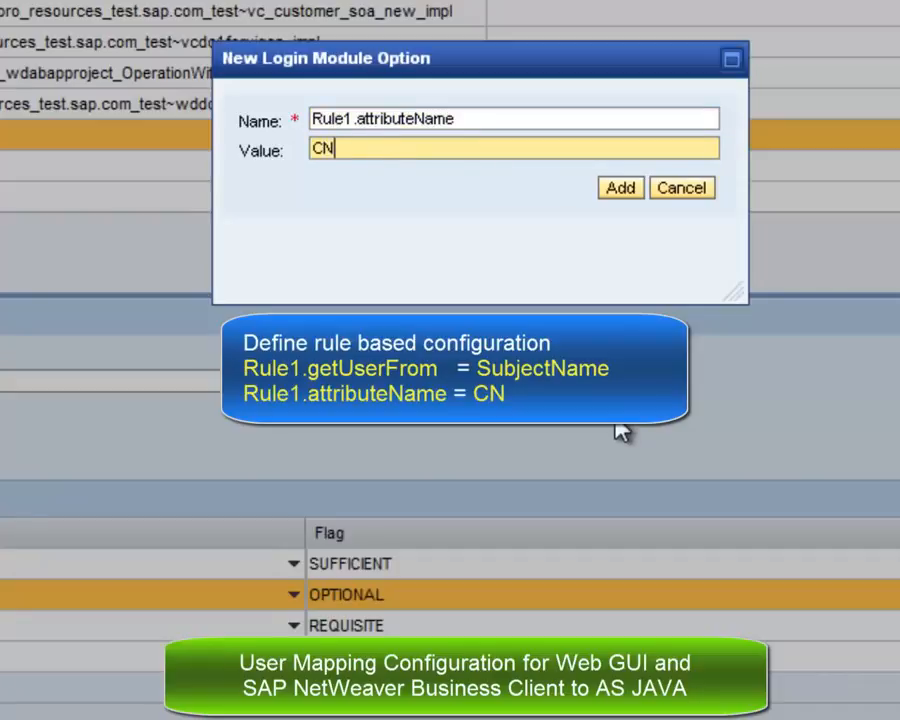
pyautogui.click(620, 188)
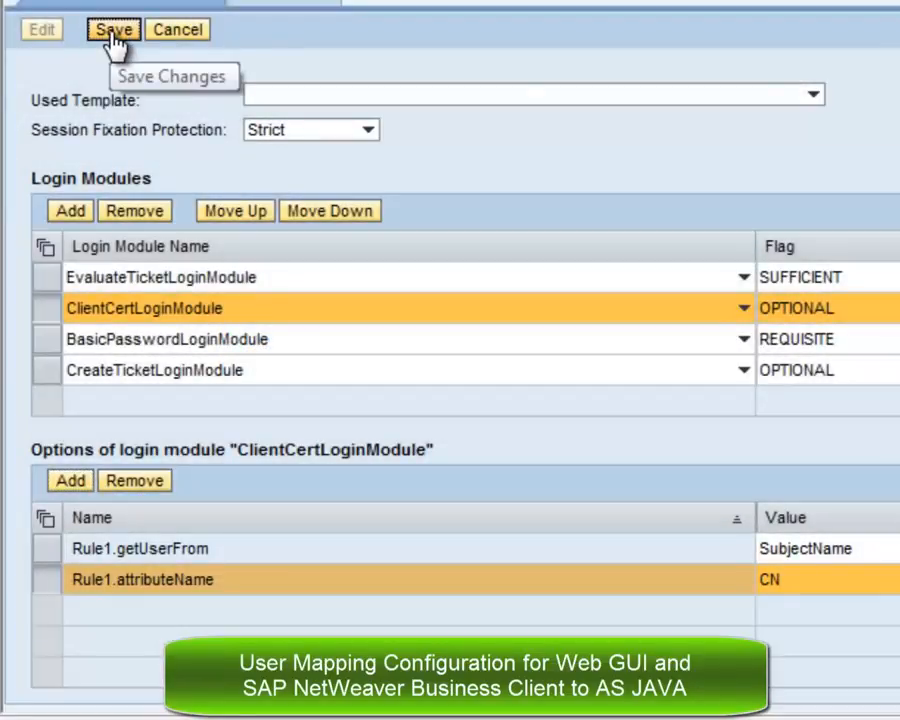
pyautogui.click(113, 30)
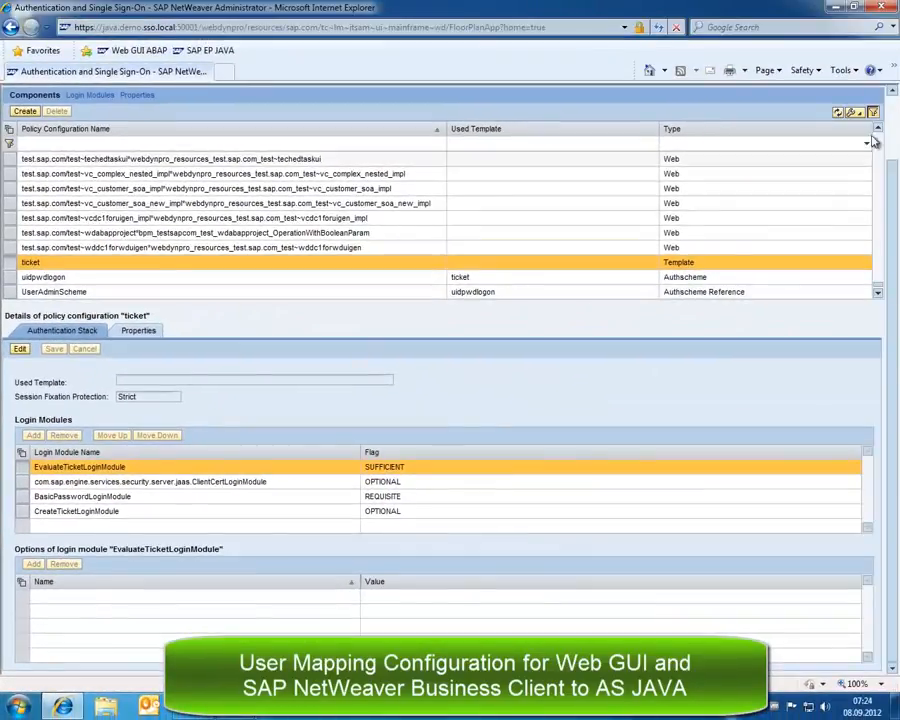
# Log off NetWeaver Administrator, verify SAP EP JAVA opens without a password, then close the browser.
pyautogui.scroll(2, 887, 95)
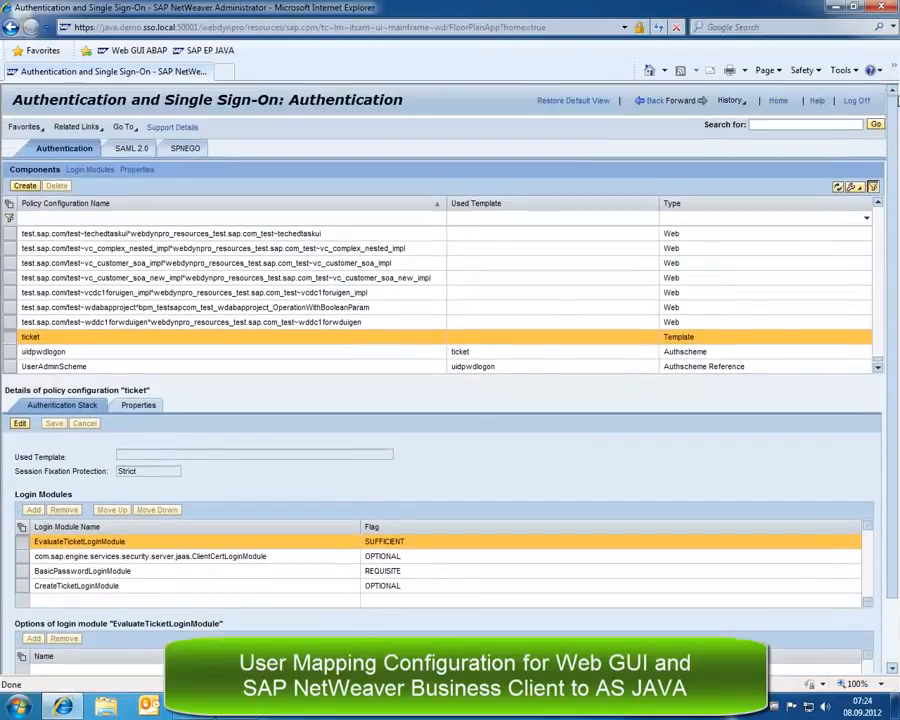
pyautogui.click(857, 101)
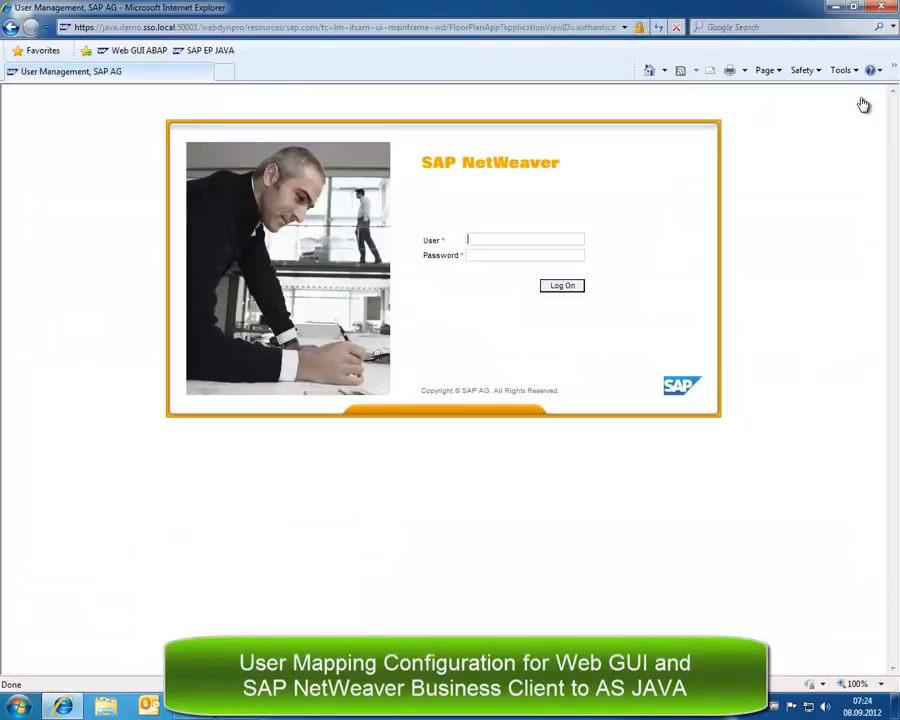
pyautogui.click(884, 8)
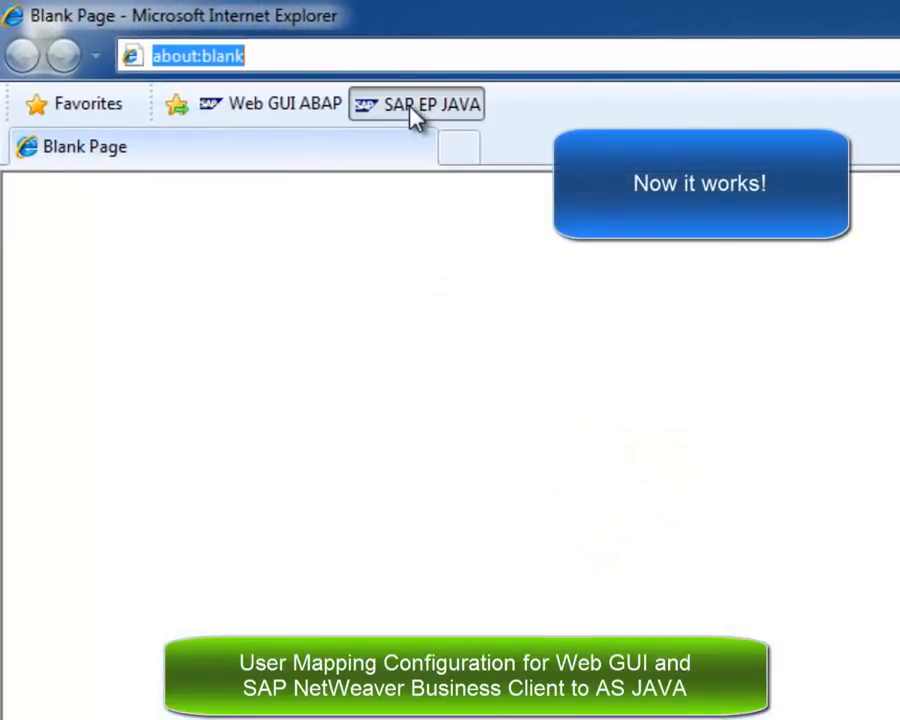
pyautogui.click(412, 110)
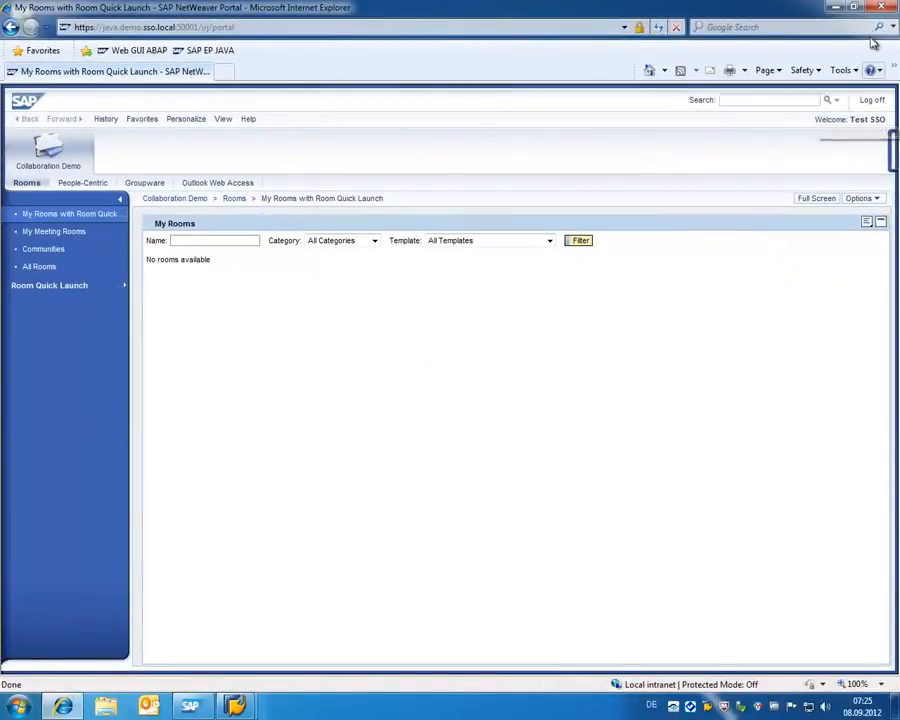
pyautogui.click(881, 8)
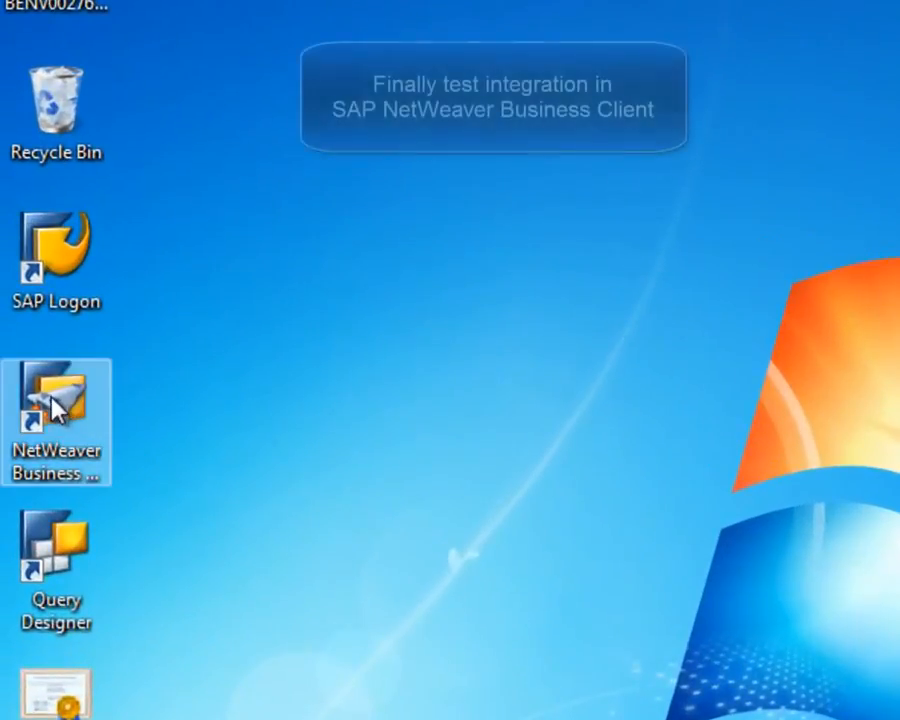
# Start NetWeaver Business Client from its desktop icon to reach the Office workspace.
pyautogui.doubleClick(50, 409)
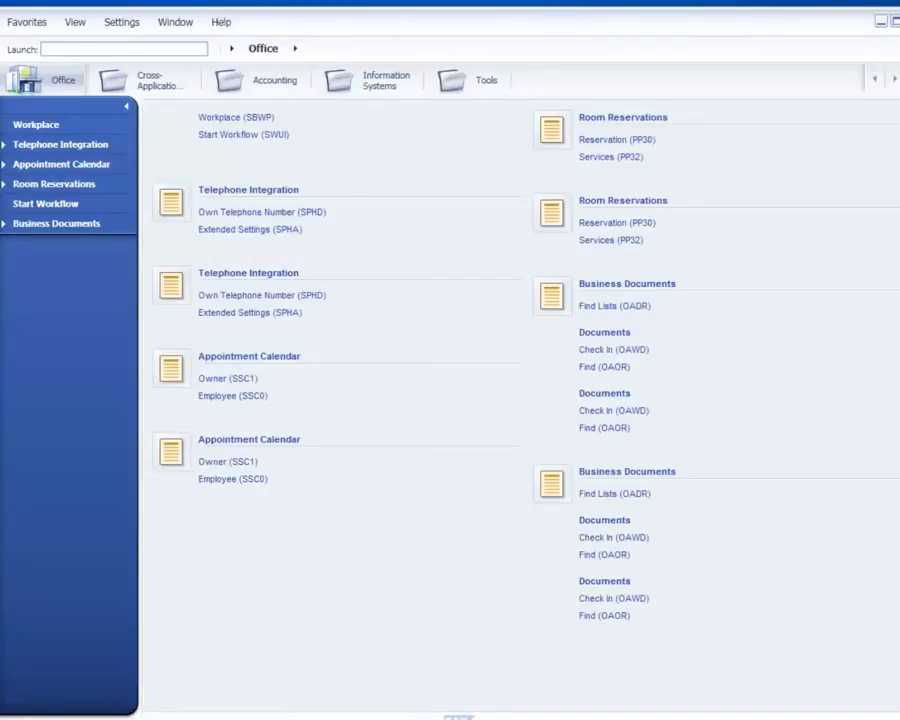
# Close all windows and log off, log on to AS JAVA, then advance to the User Mapping slide.
pyautogui.click(163, 24)
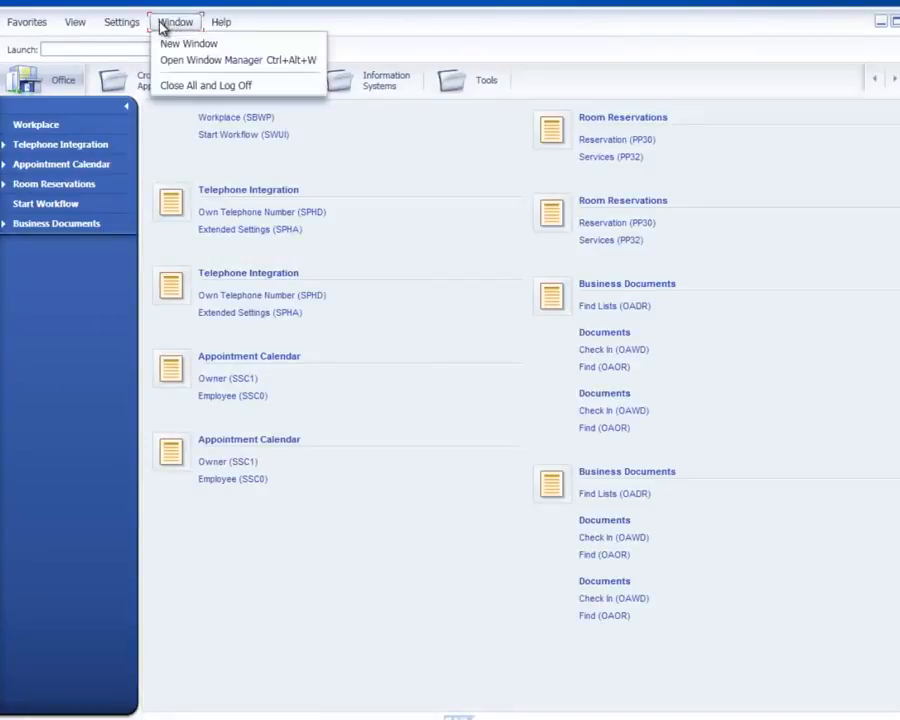
pyautogui.click(185, 86)
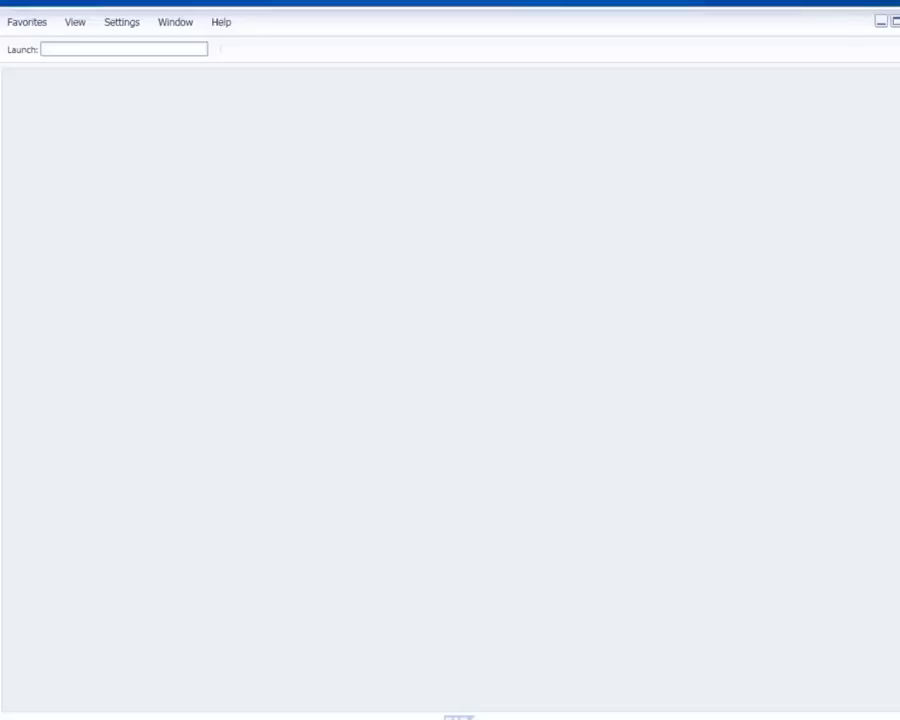
pyautogui.click(318, 345)
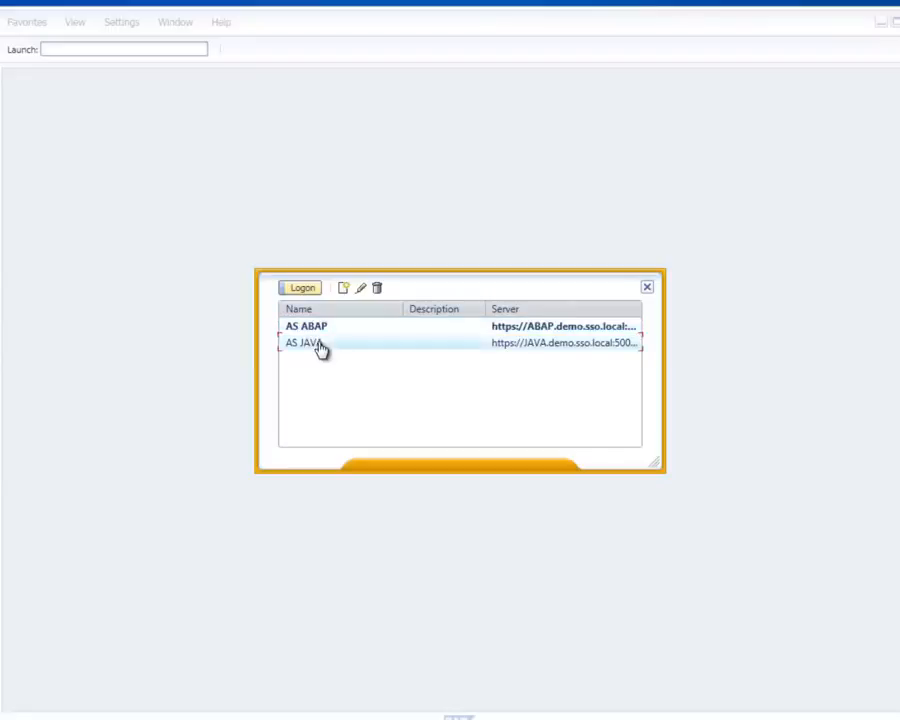
pyautogui.click(304, 289)
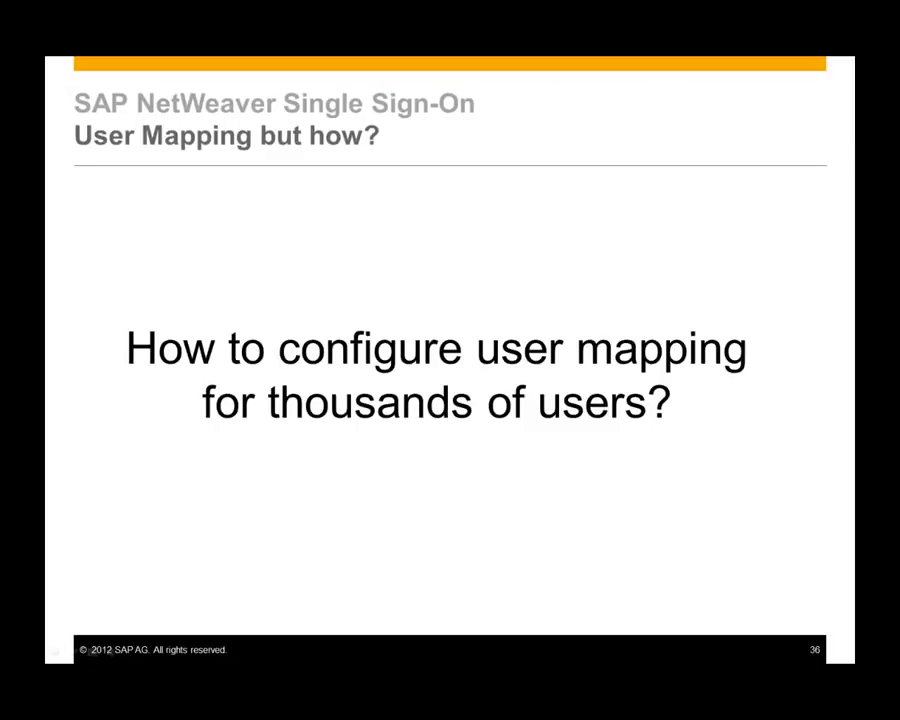
pyautogui.press('Right')
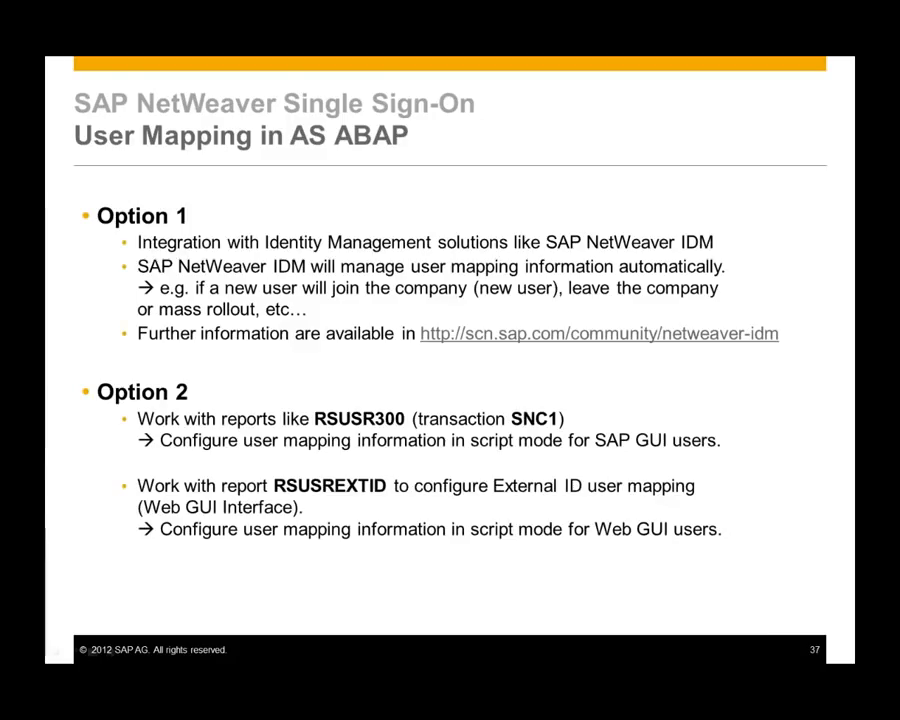